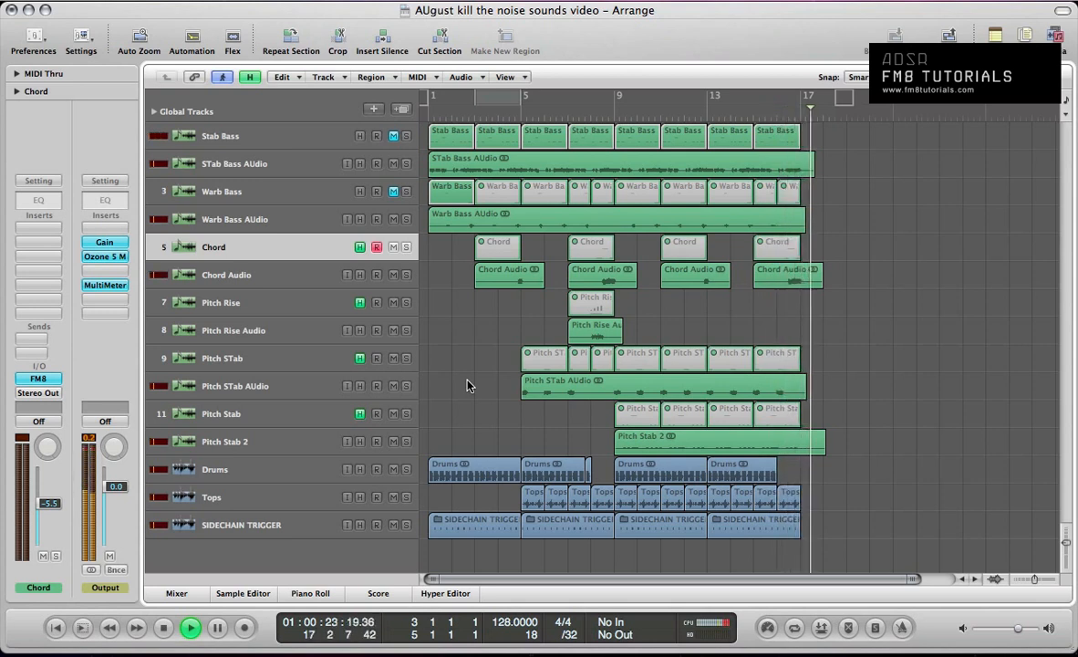
- Stop the full playback and audition the STab Bass AUdio and Warb Bass AUdio tracks in solo
key(space)
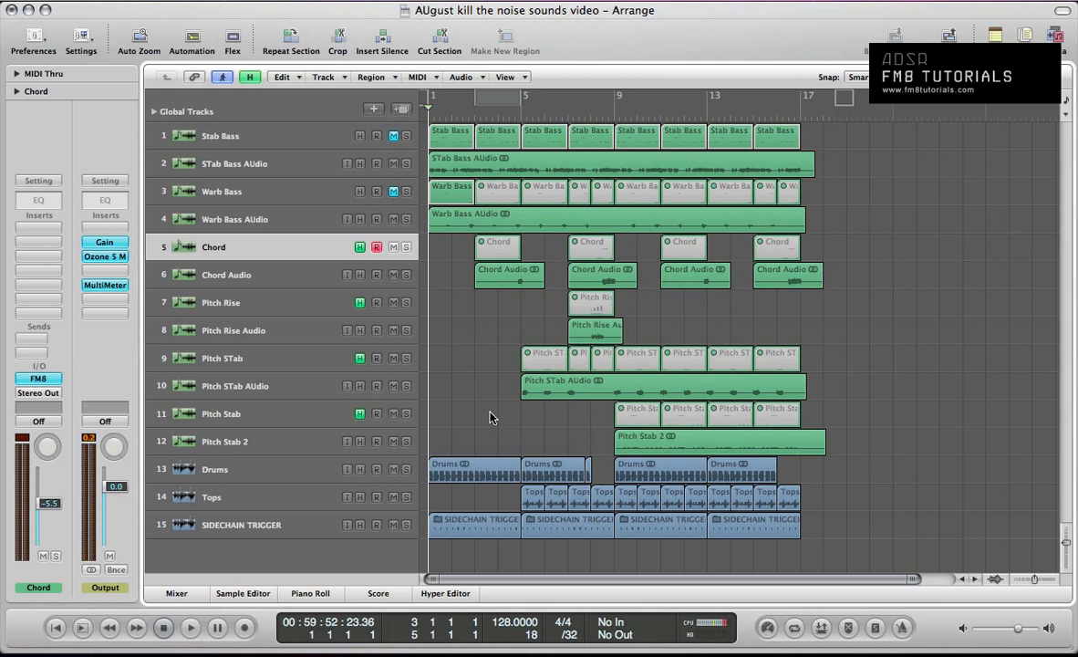
click(236, 166)
key(space)
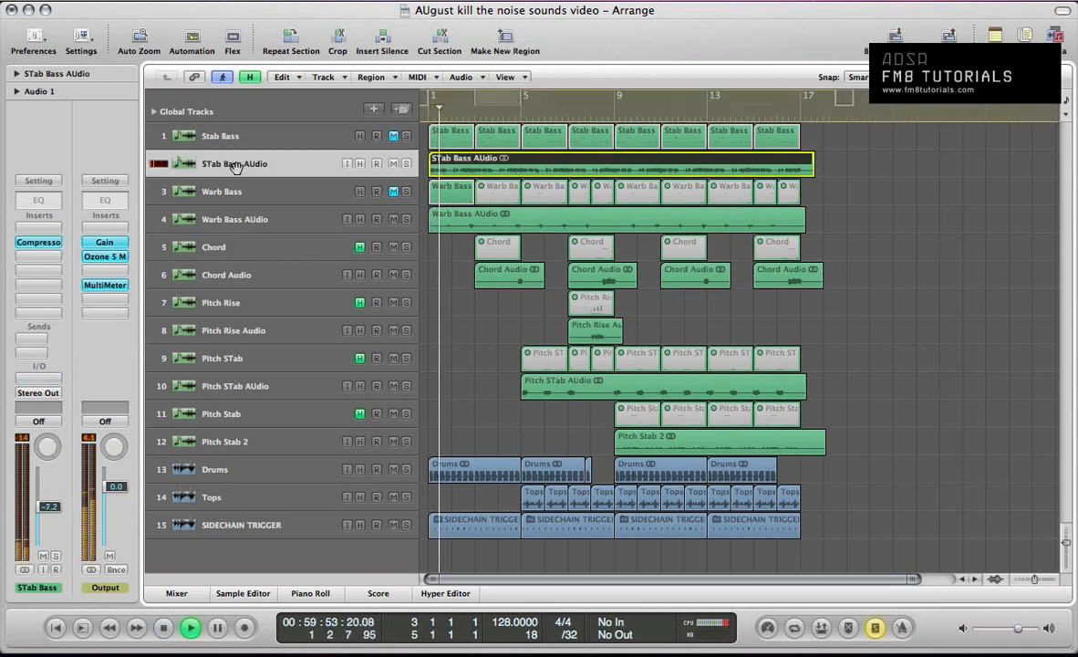
click(277, 219)
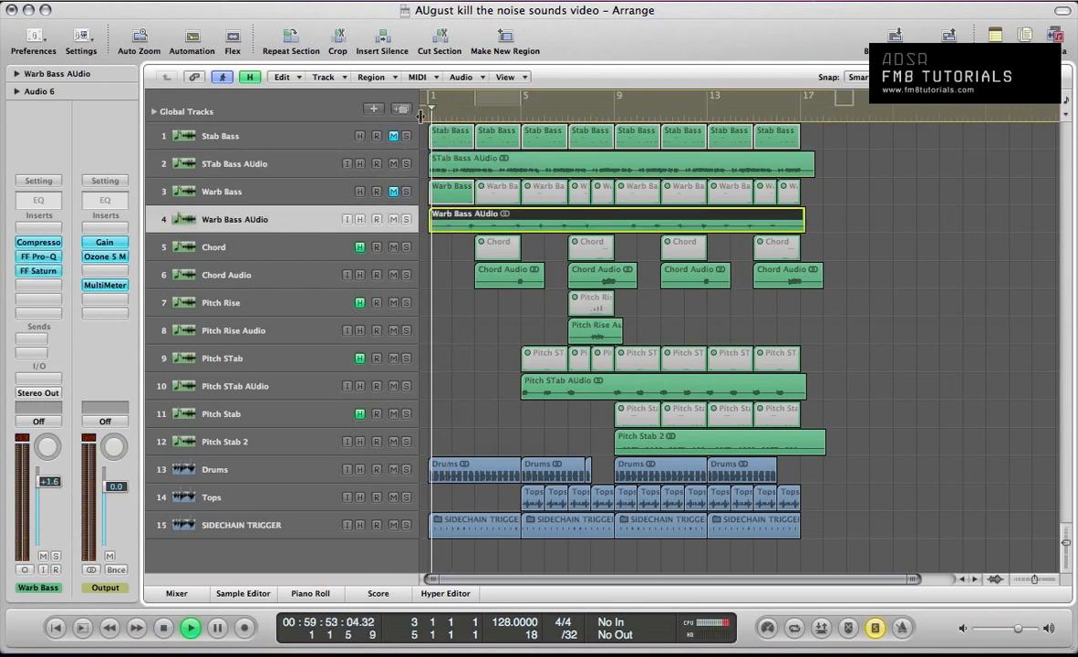
click(464, 116)
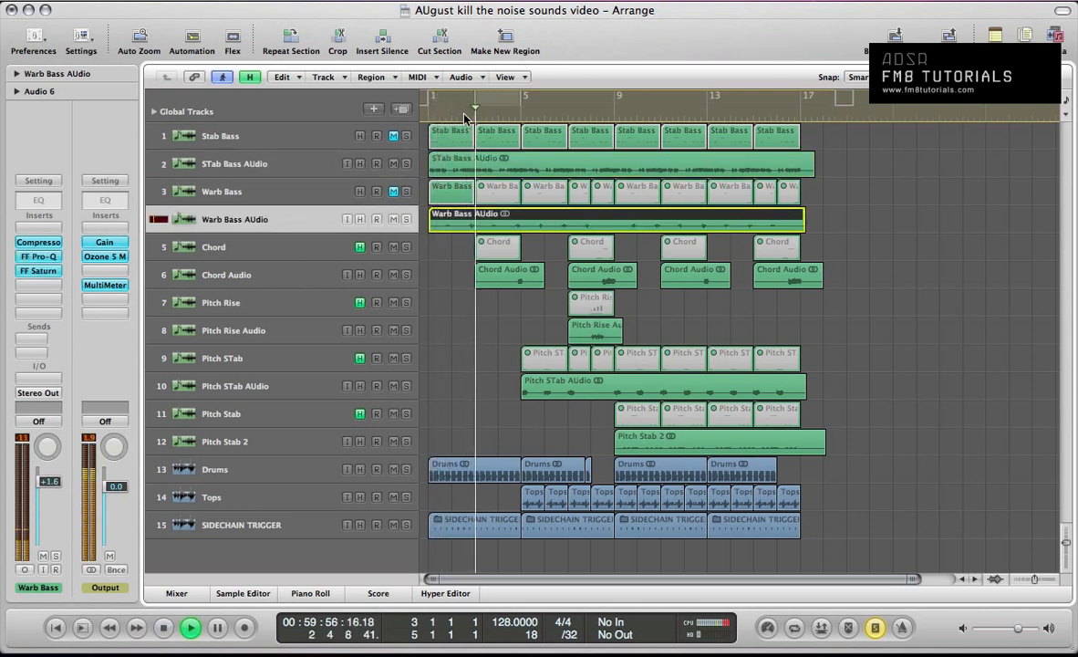
key(space)
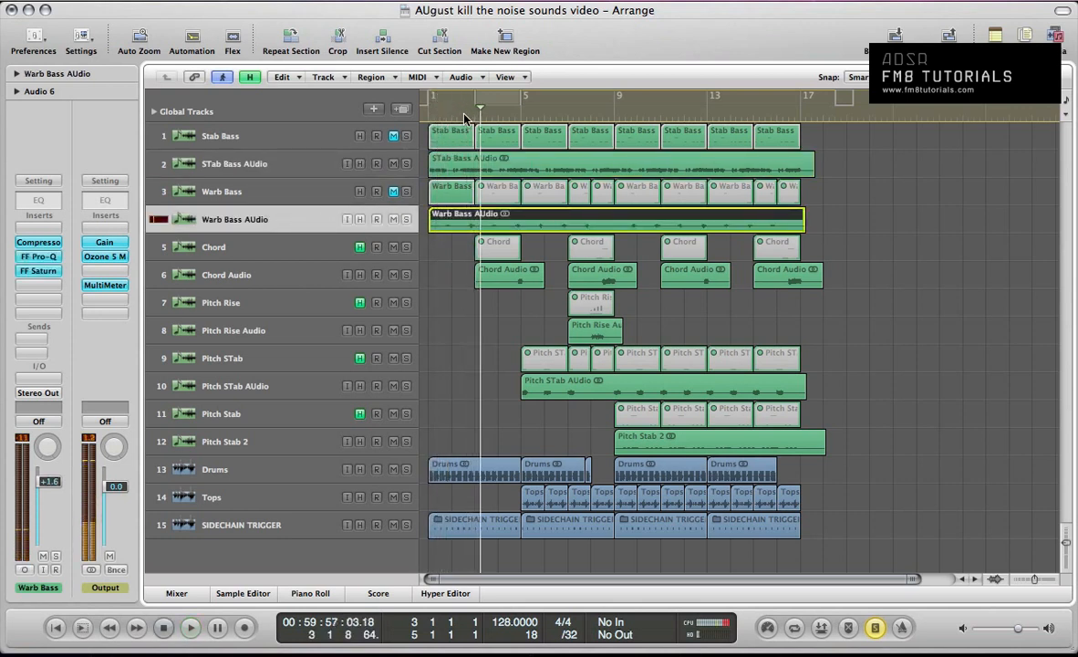
- Audition the Chord Audio track in solo with bars 4 to 7 cycled, and the Pitch Rise Audio track without the cycle
click(288, 273)
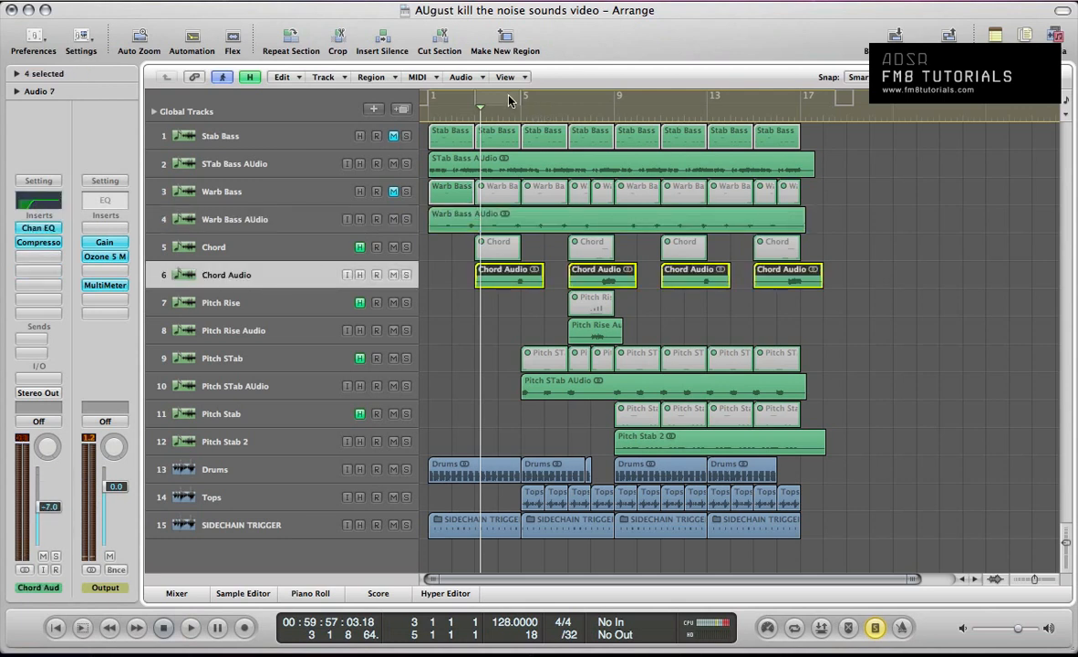
drag(500, 97, 558, 103)
key(space)
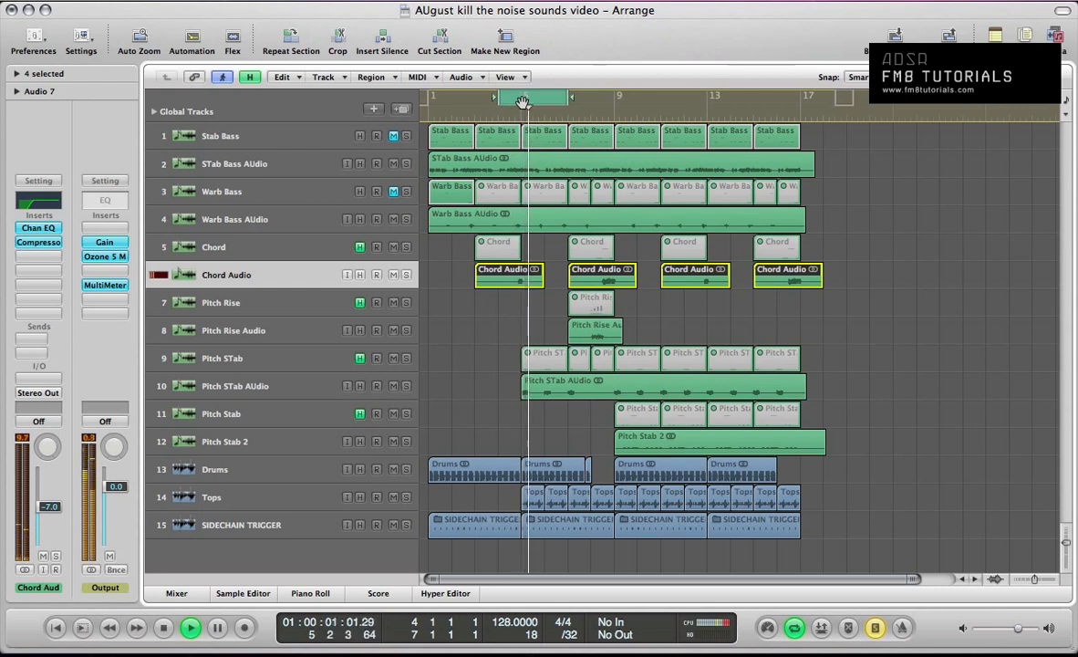
click(306, 339)
key(c)
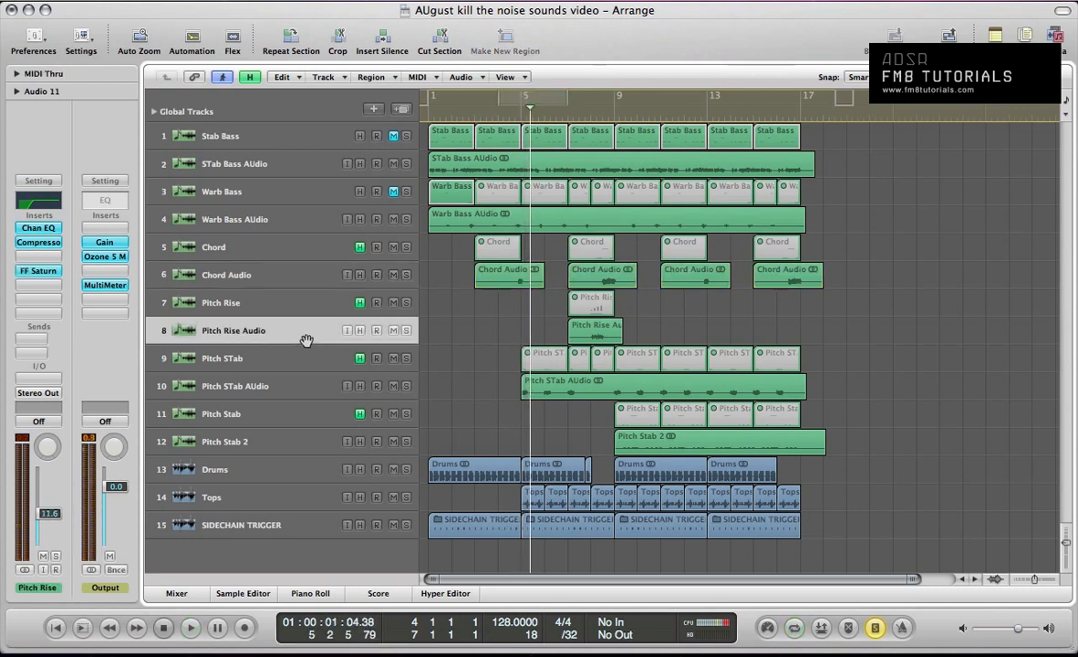
key(space)
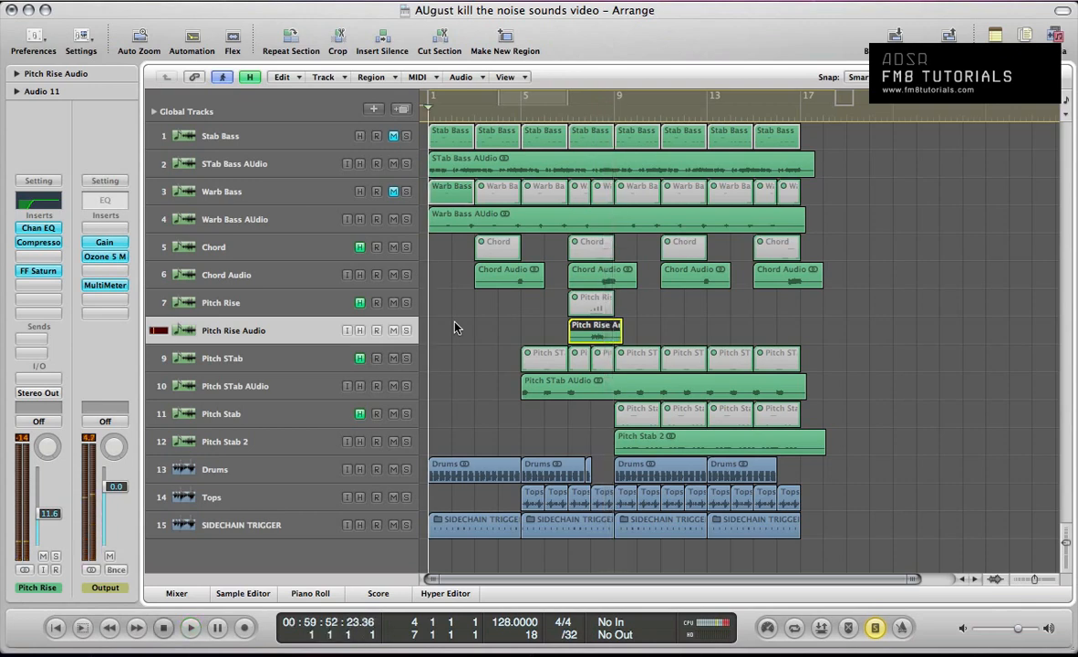
key(space)
key(Return)
- Remove the Ozone 5 Maximizer from the output channel, and turn off the Chord track's hide setting with its regions unmuted
click(110, 259)
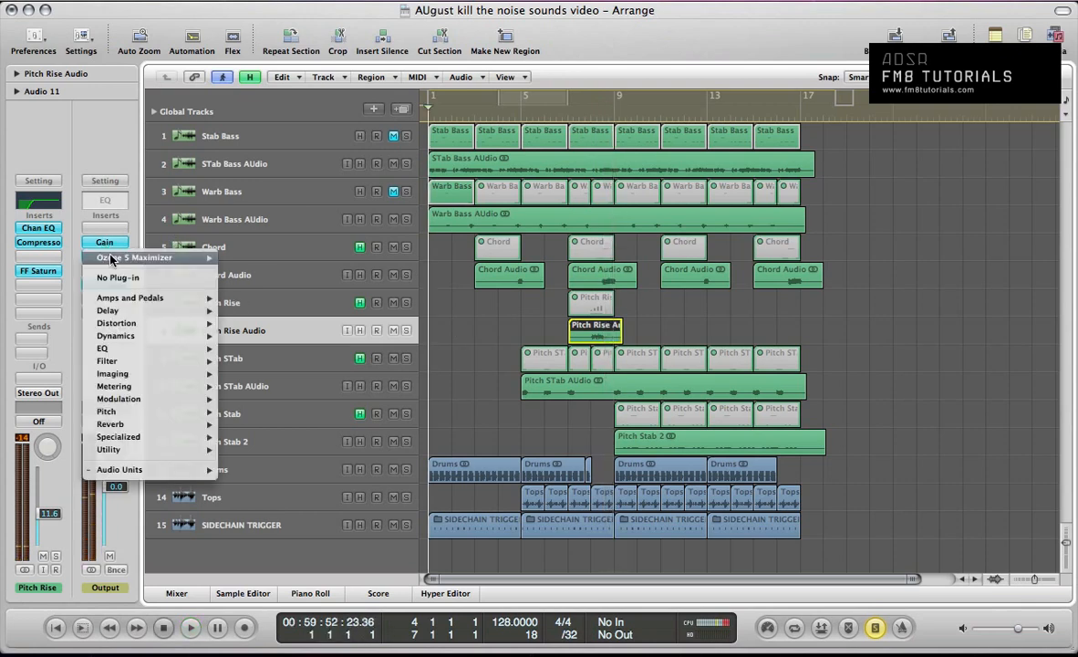
click(110, 277)
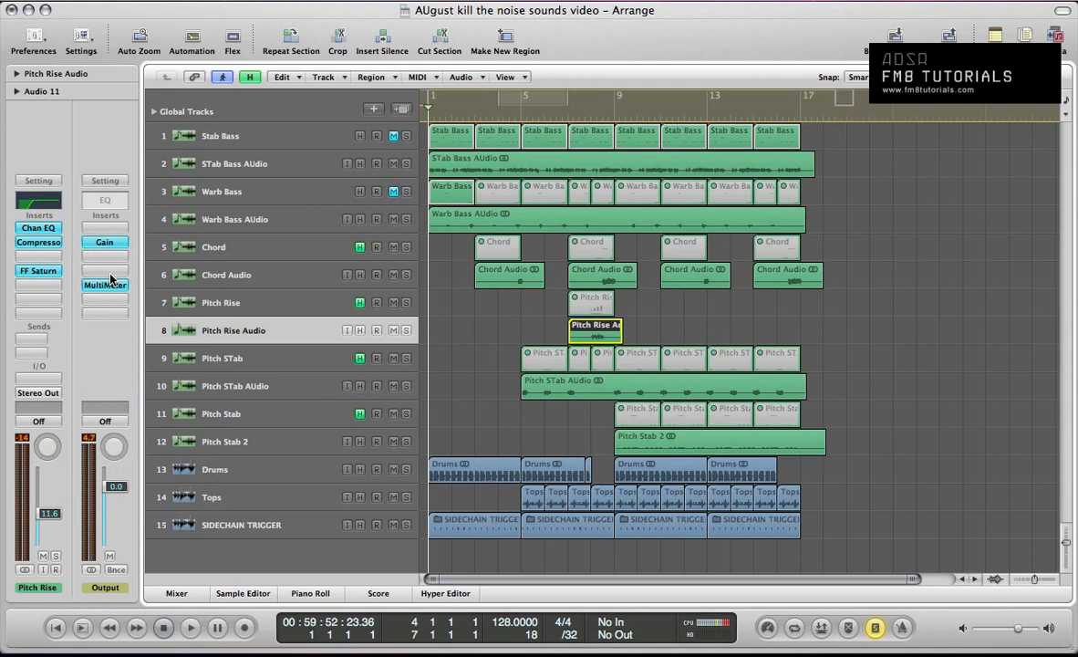
click(211, 246)
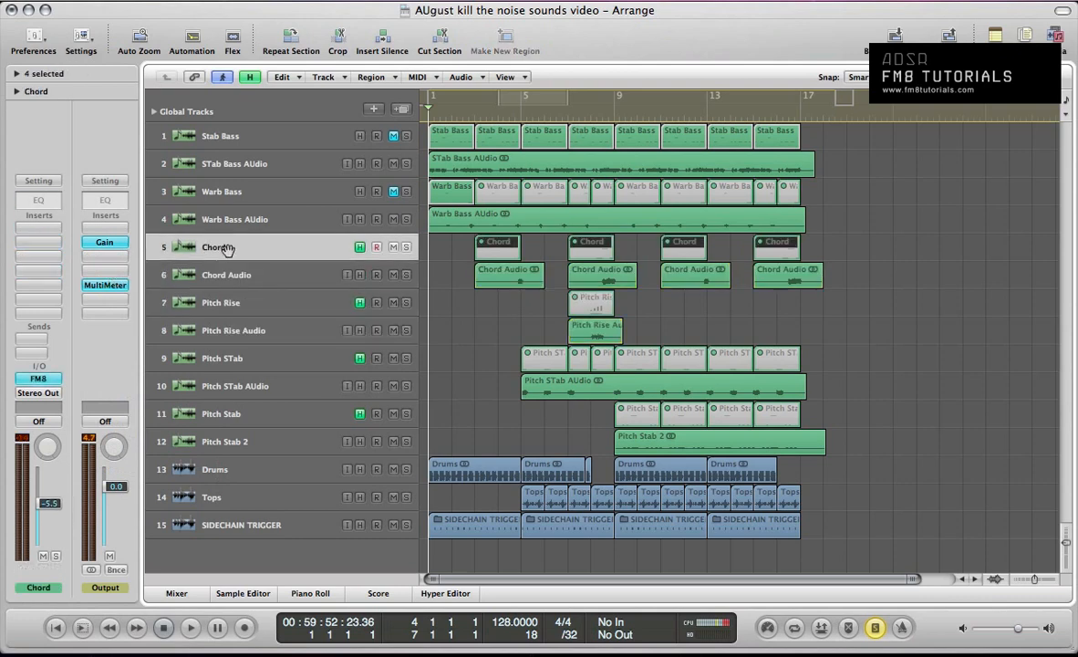
click(360, 247)
- Cycle bars 3 to 5 and examine the Chord track's MIDI notes in the piano roll
drag(476, 99, 517, 114)
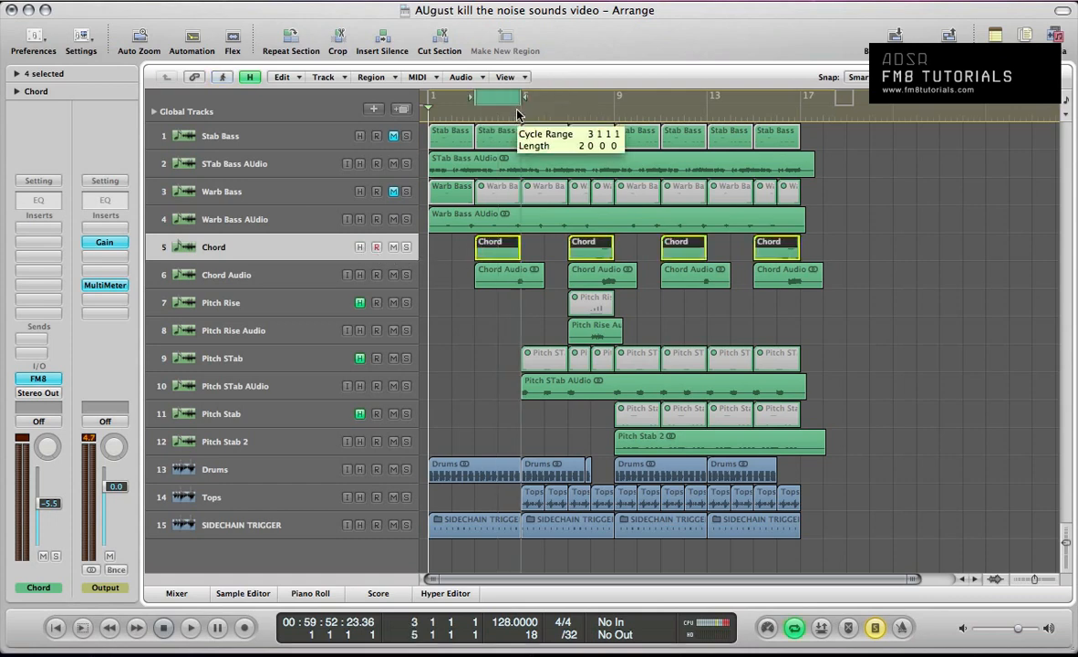
key(p)
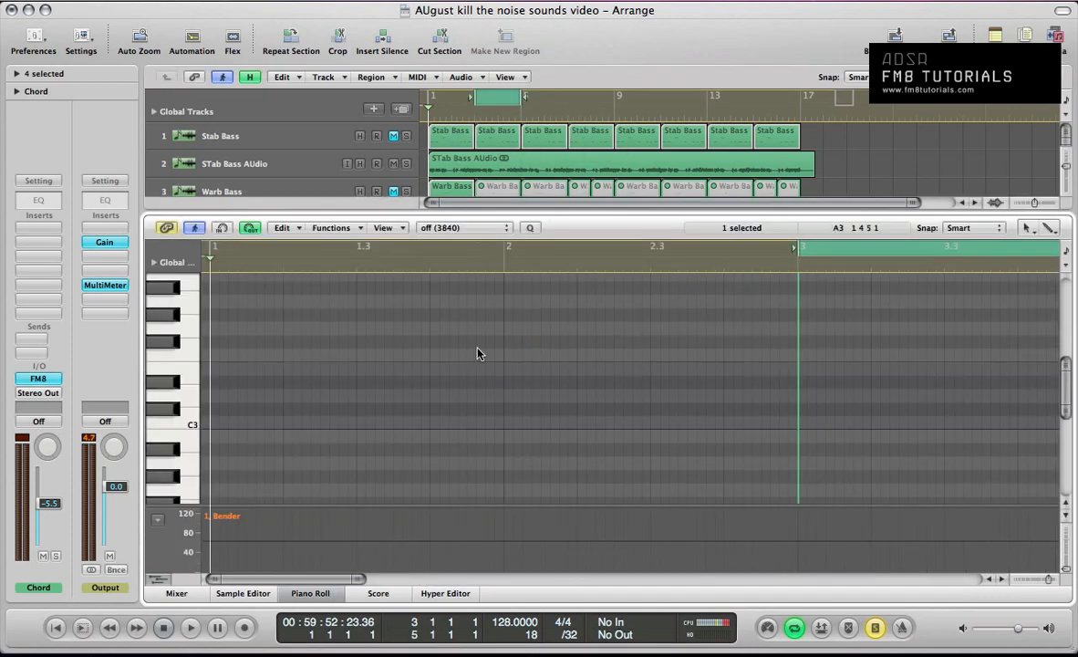
key(p)
key(p)
scroll(456, 328, up, 5)
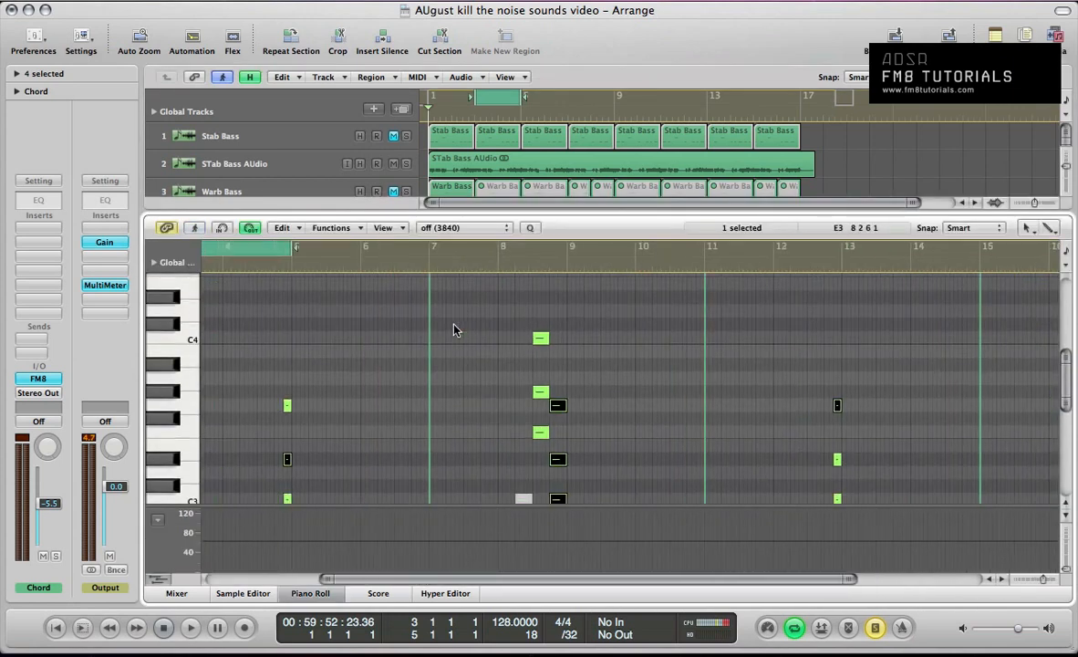
scroll(456, 330, down, 2)
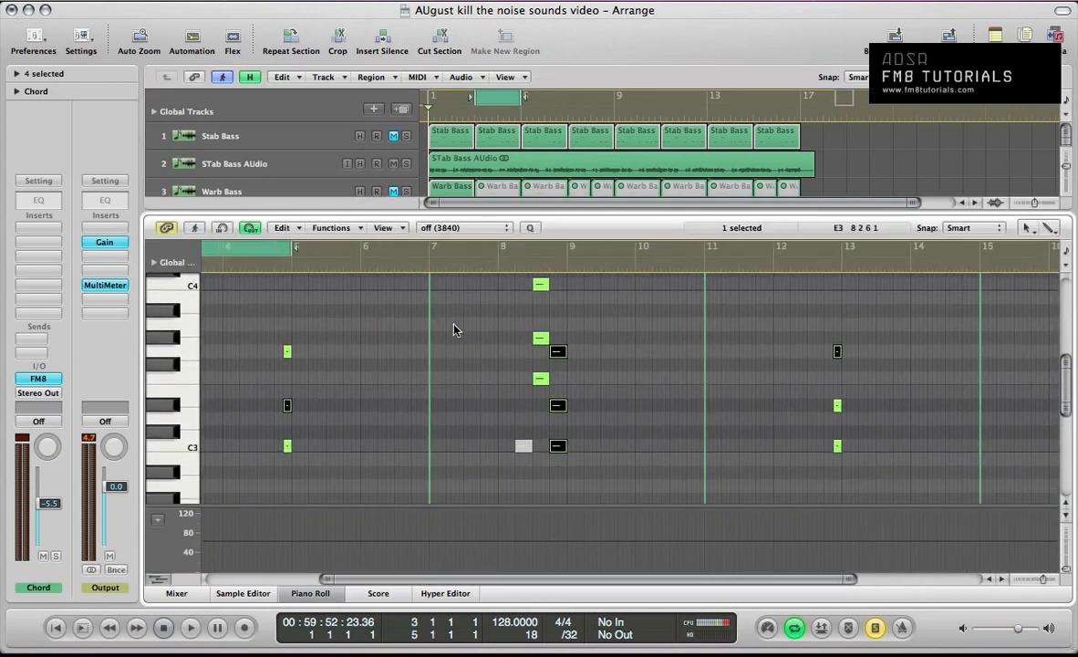
key(p)
- Set the cycle range to bars 8 to 9 and audition the Chord region there
click(496, 99)
click(510, 114)
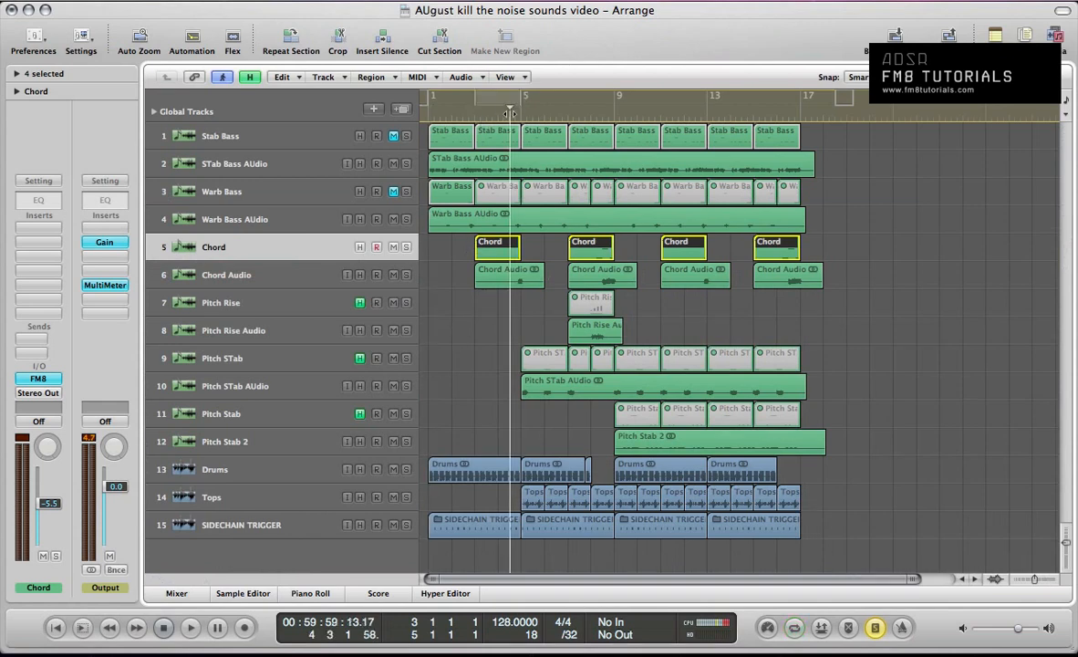
key(super+Right)
key(super+Right)
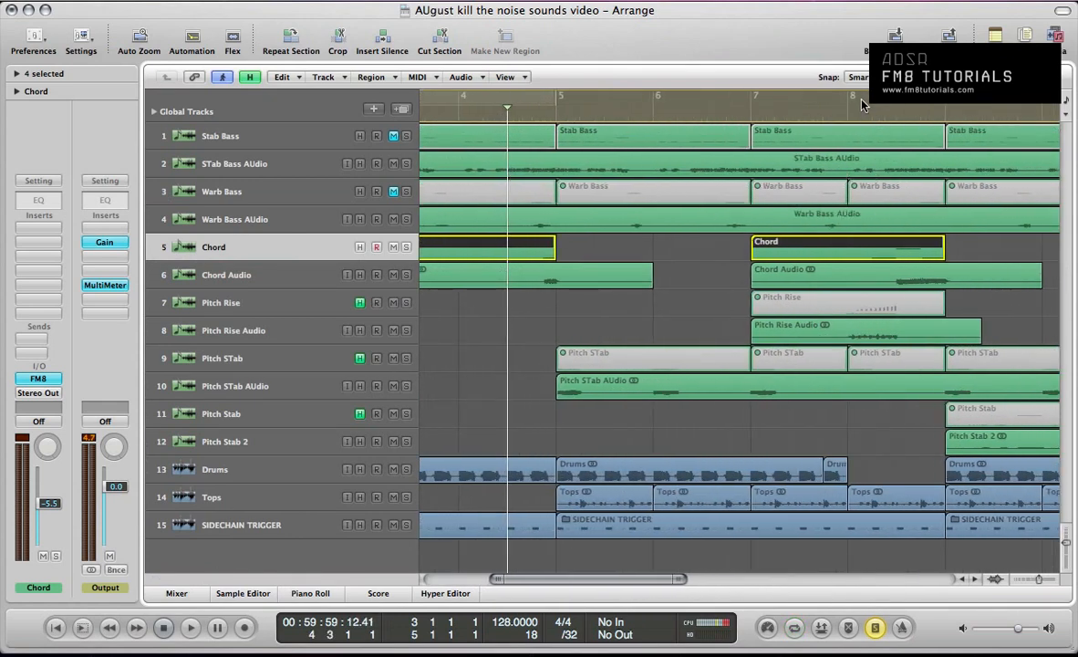
drag(854, 96, 934, 96)
key(space)
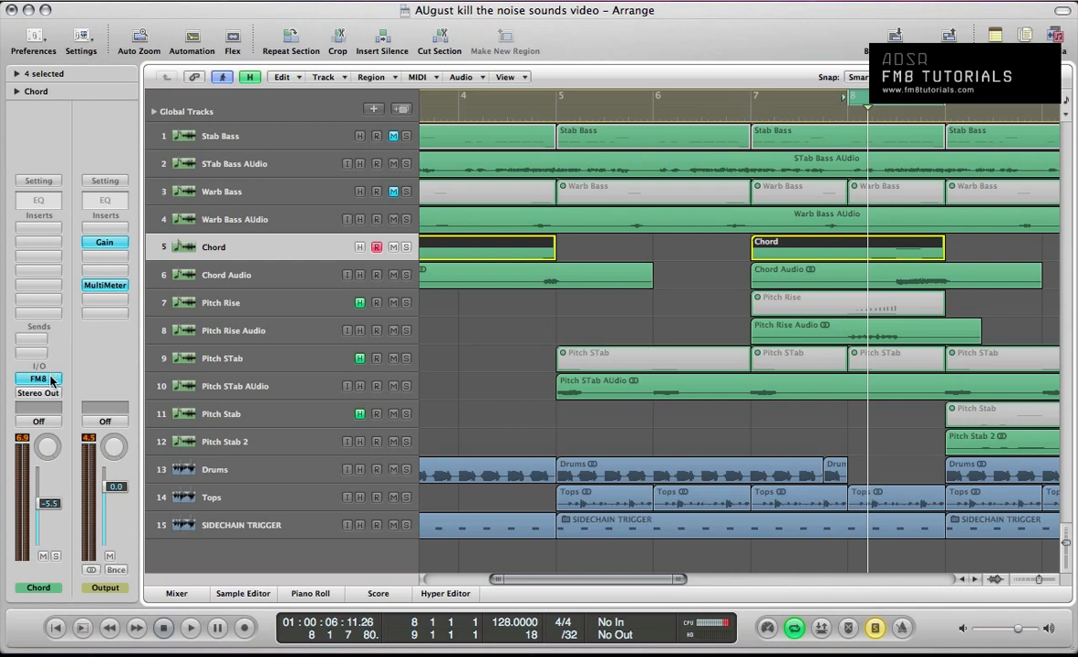
- Open the Chord track's FM8 instrument, start a new sound and show the operators page
click(39, 378)
click(185, 129)
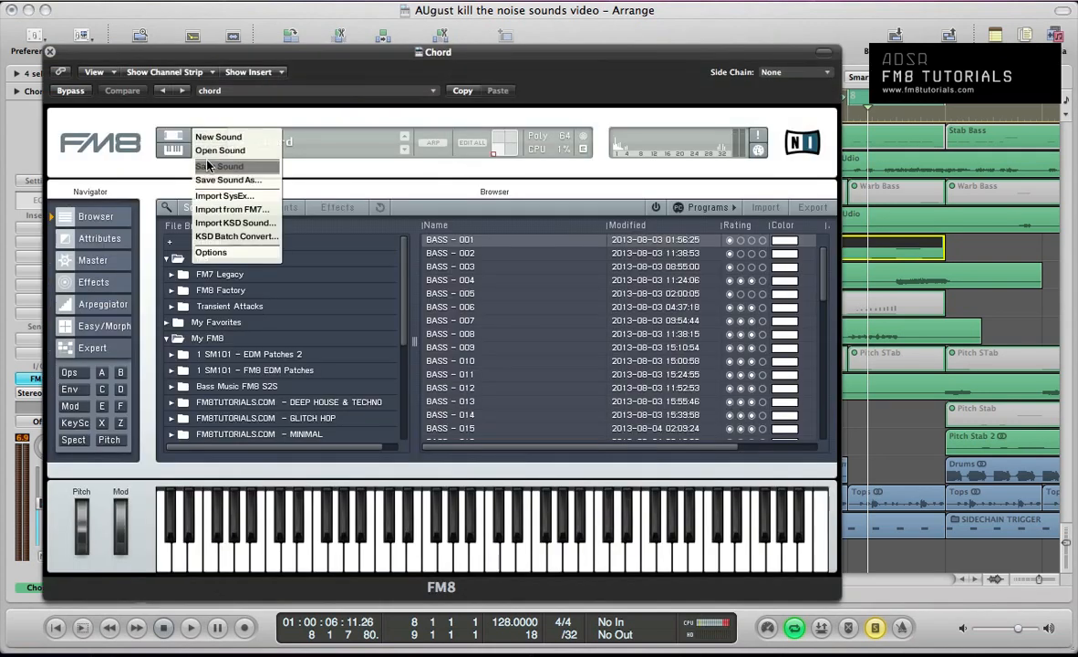
click(214, 137)
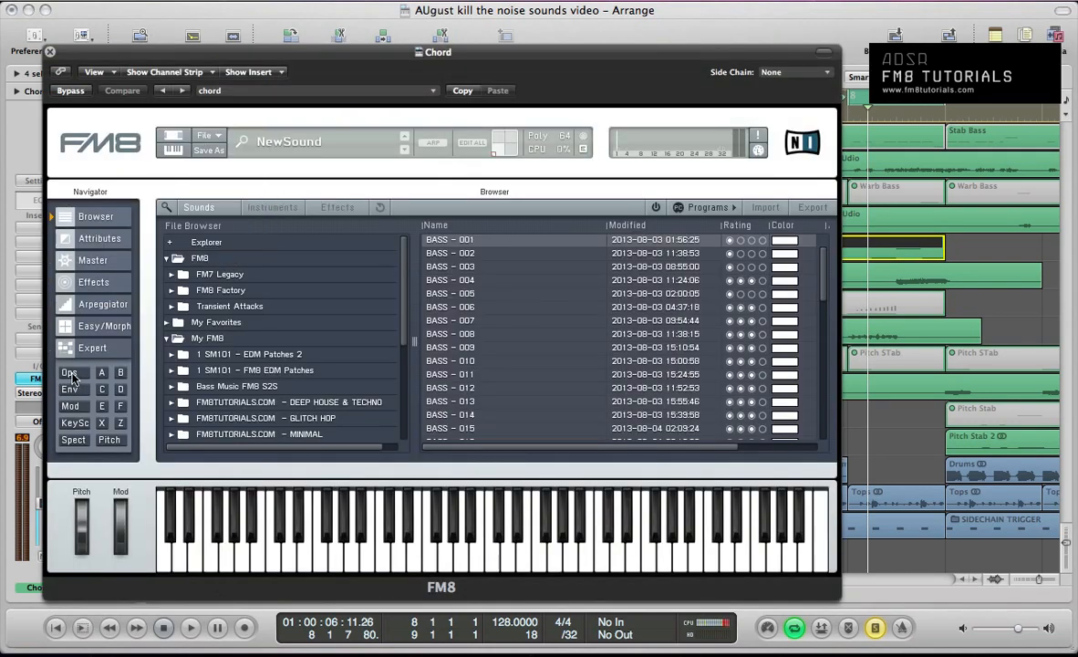
click(73, 376)
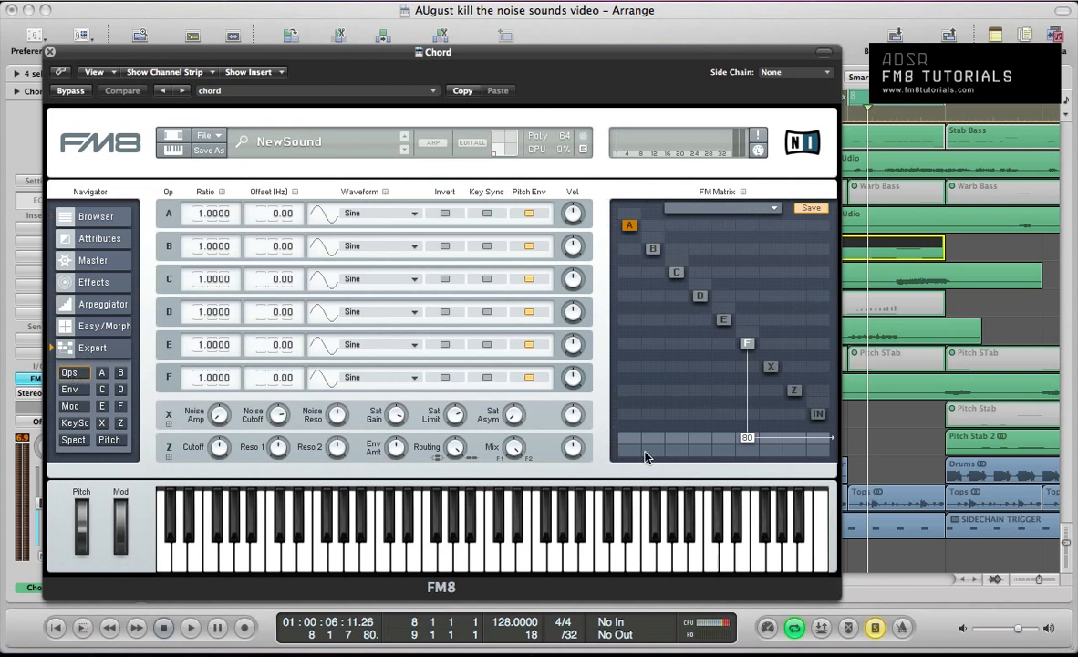
- Route operator F into operator Z at 100 instead of the output, and set Z's output level to 35
drag(746, 439, 747, 391)
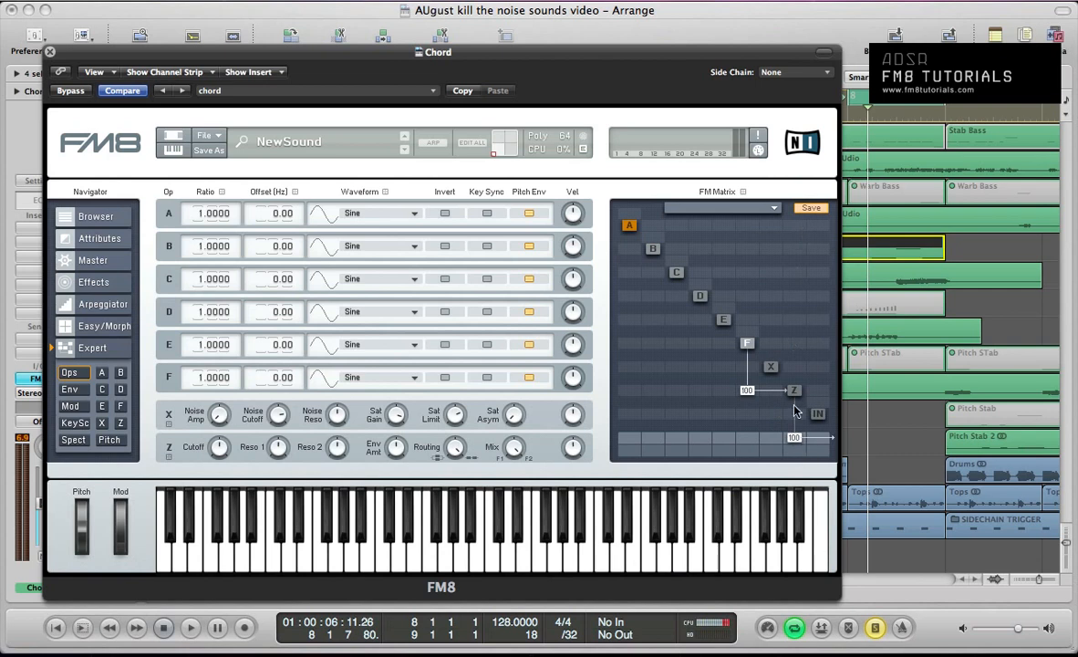
drag(794, 439, 795, 498)
drag(797, 435, 799, 432)
- Give operator F a ratio of 0.5, the 4th Formant waveform and key sync
double_click(209, 381)
text(.5)
key(Return)
click(319, 347)
click(354, 417)
click(488, 379)
- Give operator E a ratio of 0.5, the Sawtooth waveform and key sync
drag(227, 446, 216, 267)
click(407, 347)
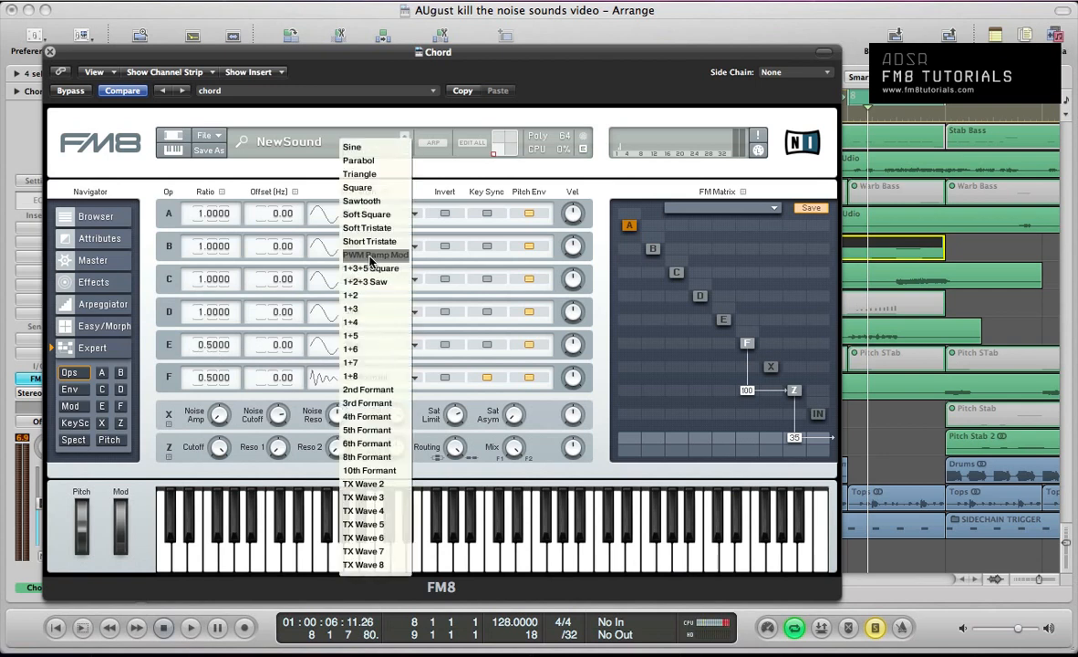
click(363, 201)
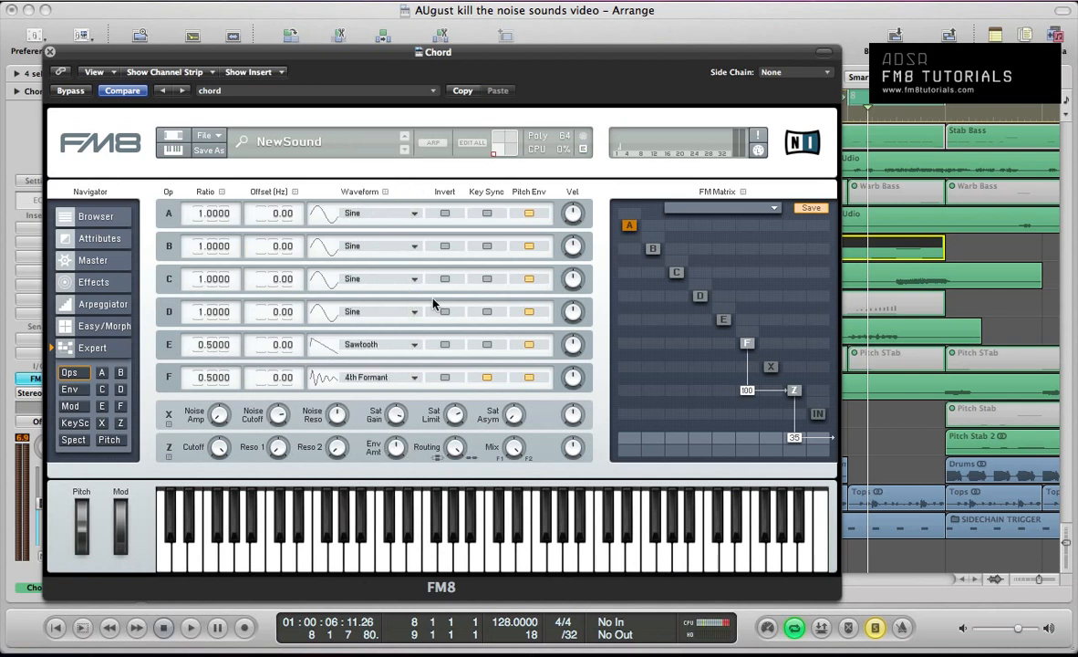
click(487, 344)
- Route operator E into Z at 90, and set the self-feedback to 21 on E and 31 on F
mouse_move(722, 327)
mouse_down()
mouse_move(739, 360)
mouse_move(735, 327)
mouse_up()
drag(724, 315, 731, 296)
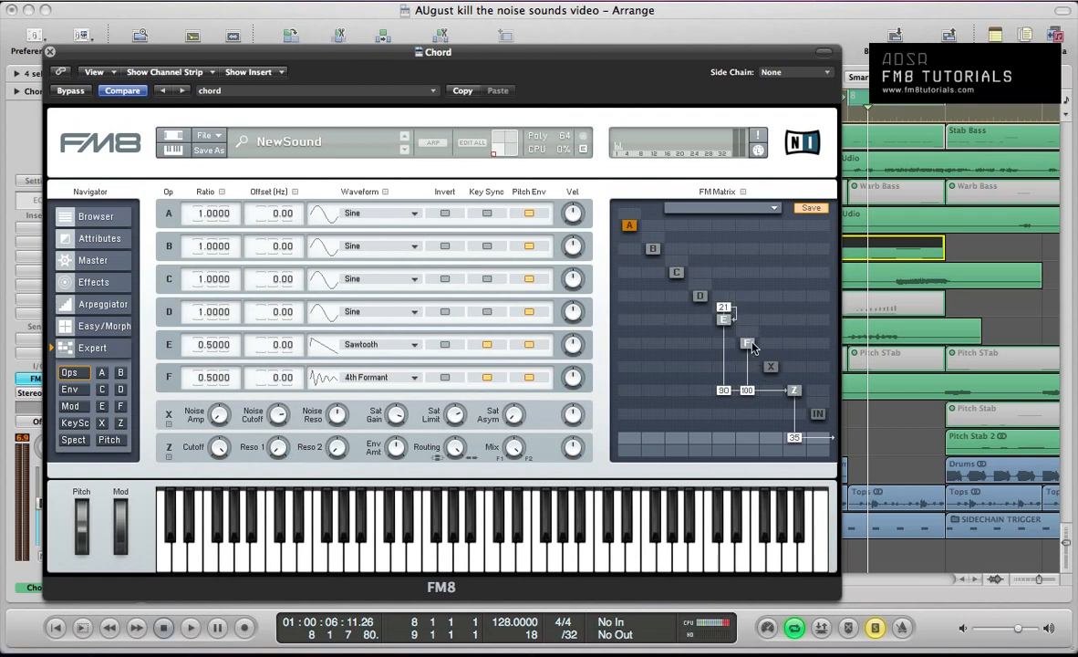
drag(751, 346, 754, 311)
- Give operator D a 0.5 ratio, the 1+3 waveform and key sync, and route it into Z at 100 with feedback 34
text(.5)
key(Return)
click(371, 314)
click(348, 308)
click(487, 312)
drag(698, 399, 697, 221)
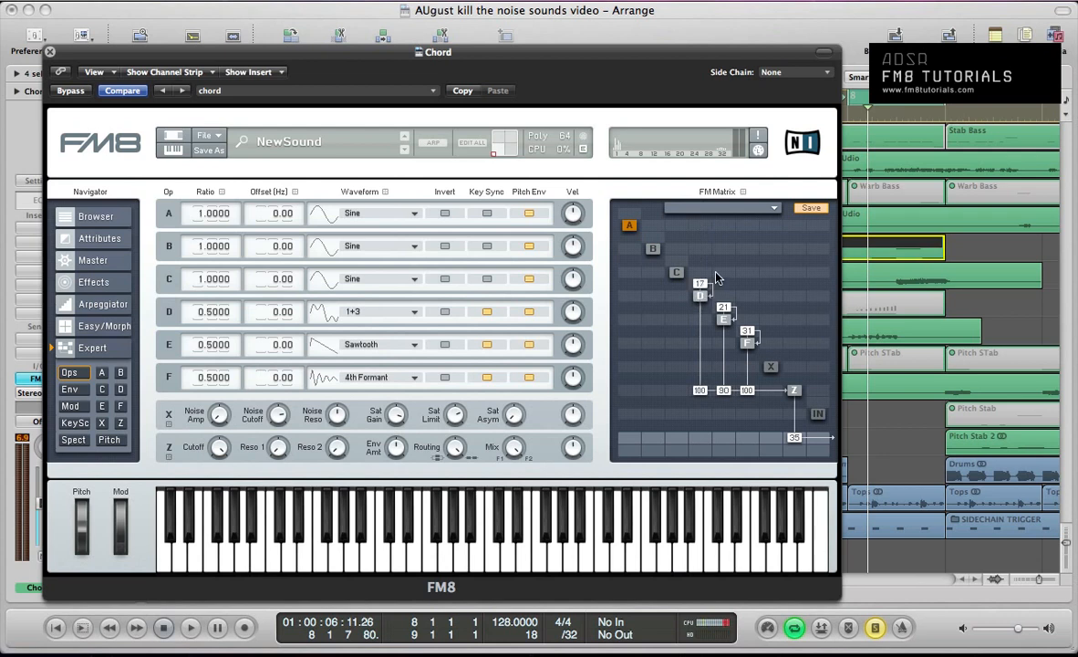
drag(716, 270, 716, 263)
- Give operator C a 0.5 ratio and the Square waveform, and route it into Z at 100 with feedback 19
click(373, 278)
click(369, 189)
click(673, 392)
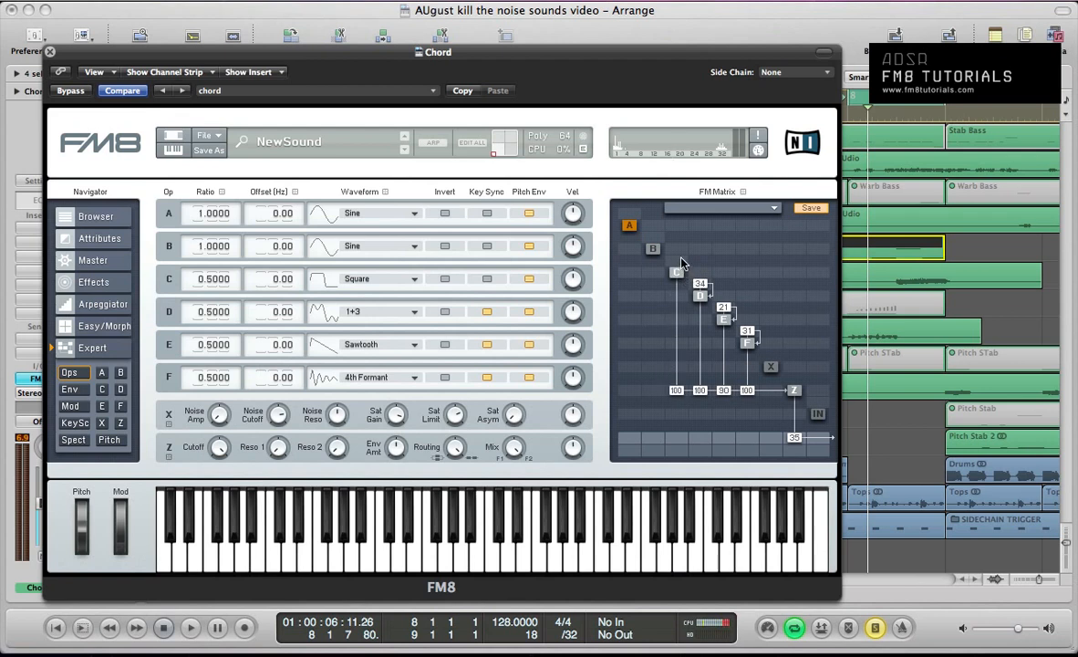
drag(687, 262, 691, 247)
- Give operator B a ratio of 0.5 and the Sawtooth waveform
double_click(204, 246)
text(.5)
key(Return)
click(360, 244)
click(337, 190)
- Route operator B into Z at 70 and into E at 28, with its self-feedback at 39
drag(652, 390, 655, 350)
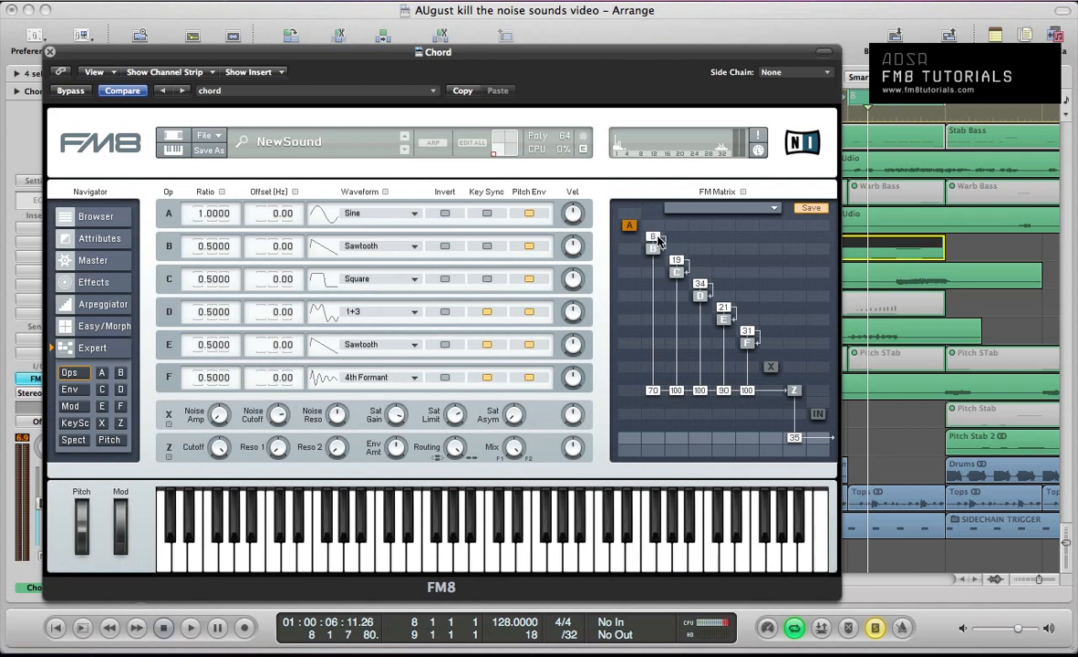
drag(653, 246, 660, 215)
drag(652, 324, 664, 307)
- Set operator A's ratio to 0.25 and route it into Z at 100 and D at 28, with feedback 33
click(626, 391)
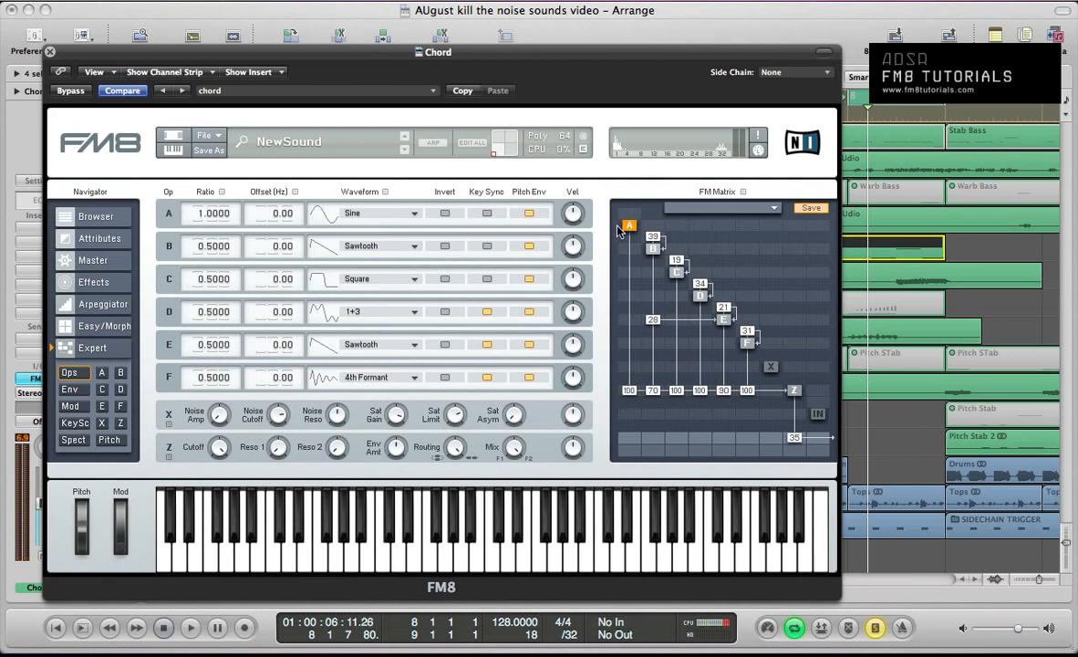
double_click(217, 214)
text(.25)
drag(628, 214, 641, 192)
drag(627, 301, 640, 280)
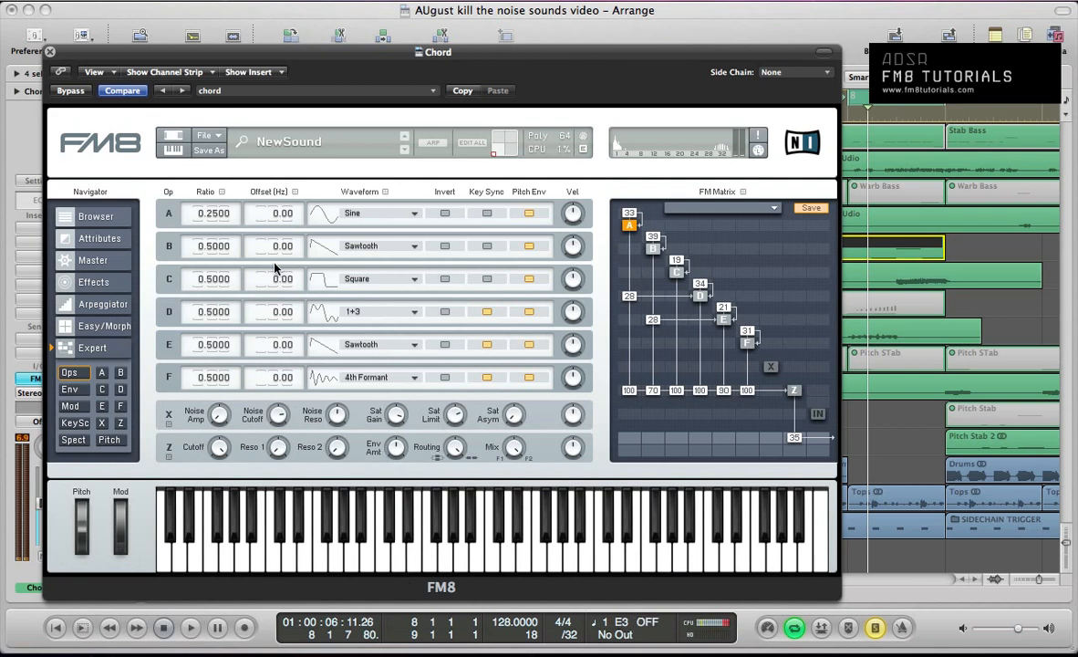
- In the master settings, transpose by 12 and set unison to 4 voices with pan 100 and detune 43
click(94, 262)
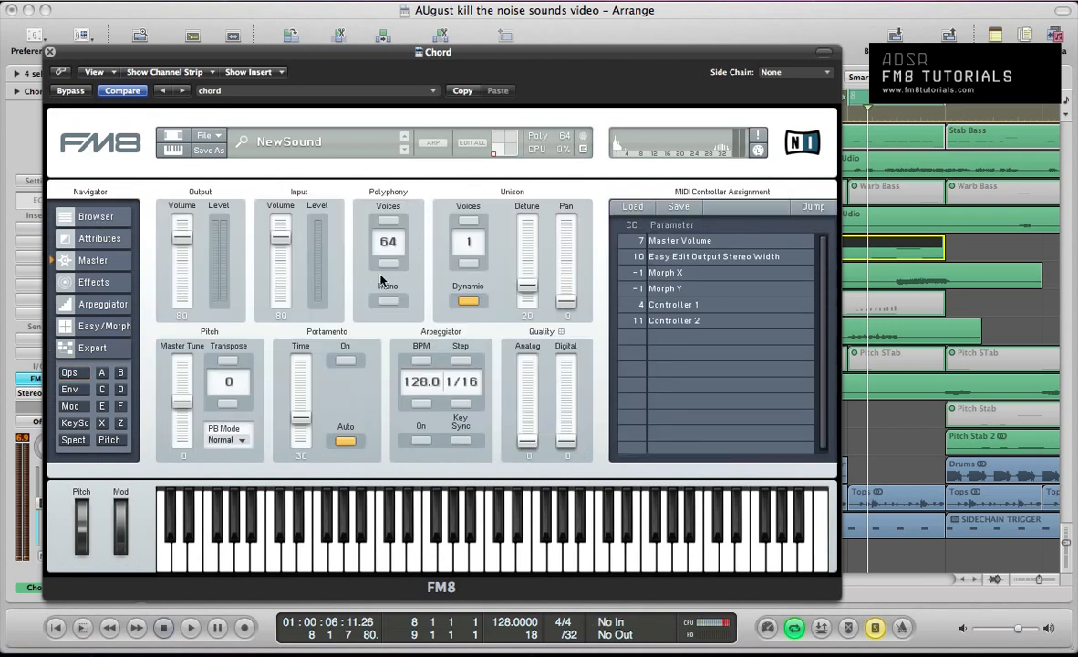
drag(229, 378, 229, 377)
click(467, 220)
click(467, 220)
click(467, 221)
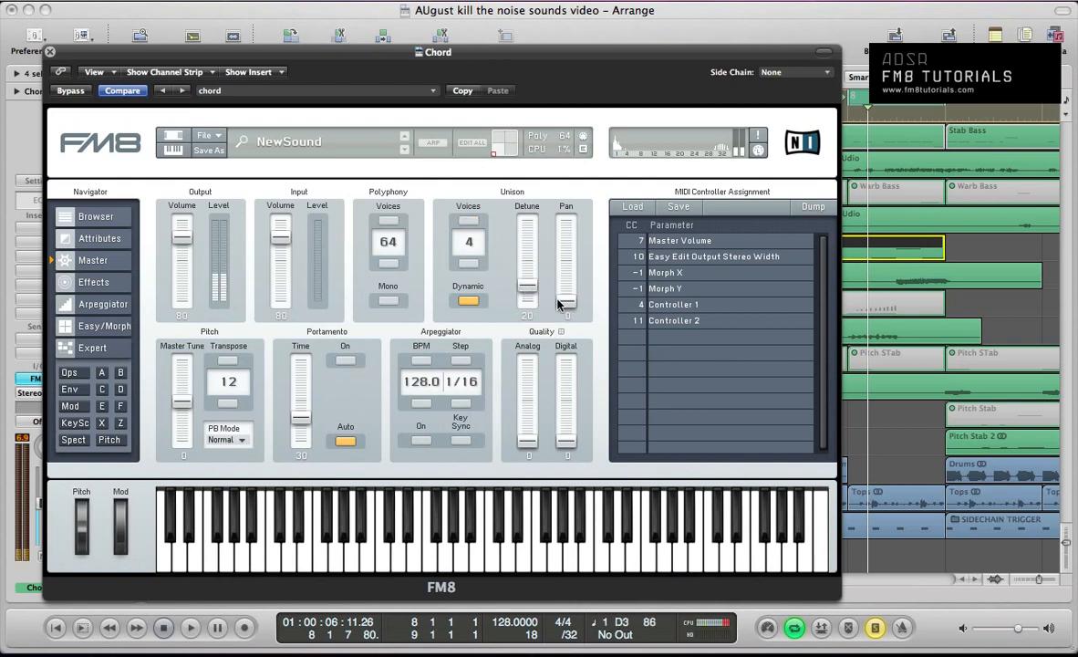
drag(562, 303, 566, 225)
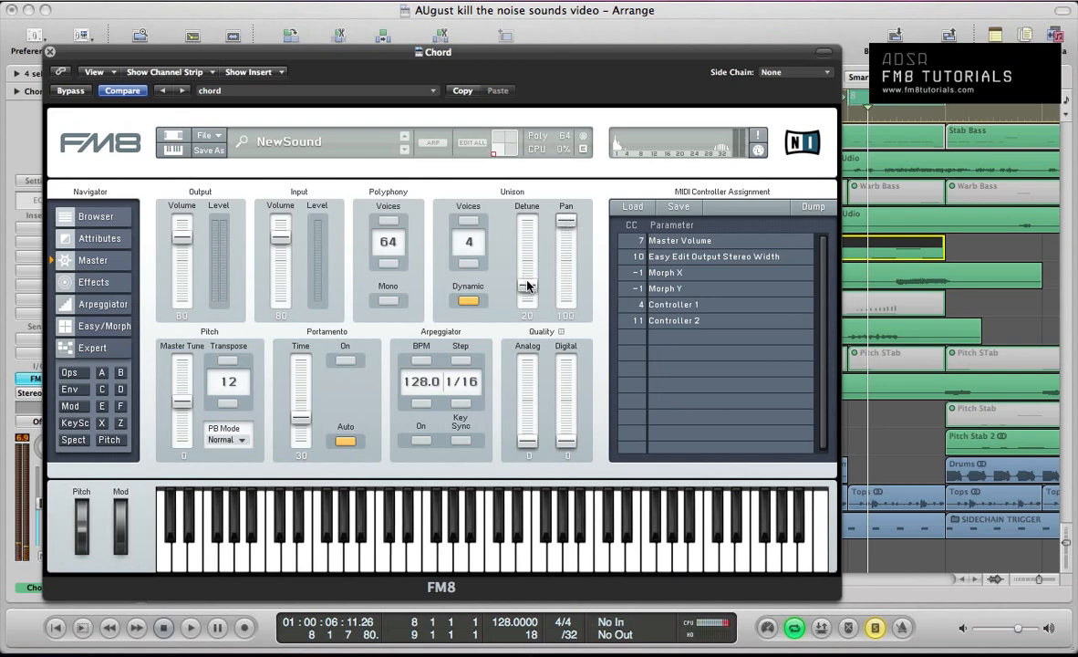
drag(528, 284, 529, 261)
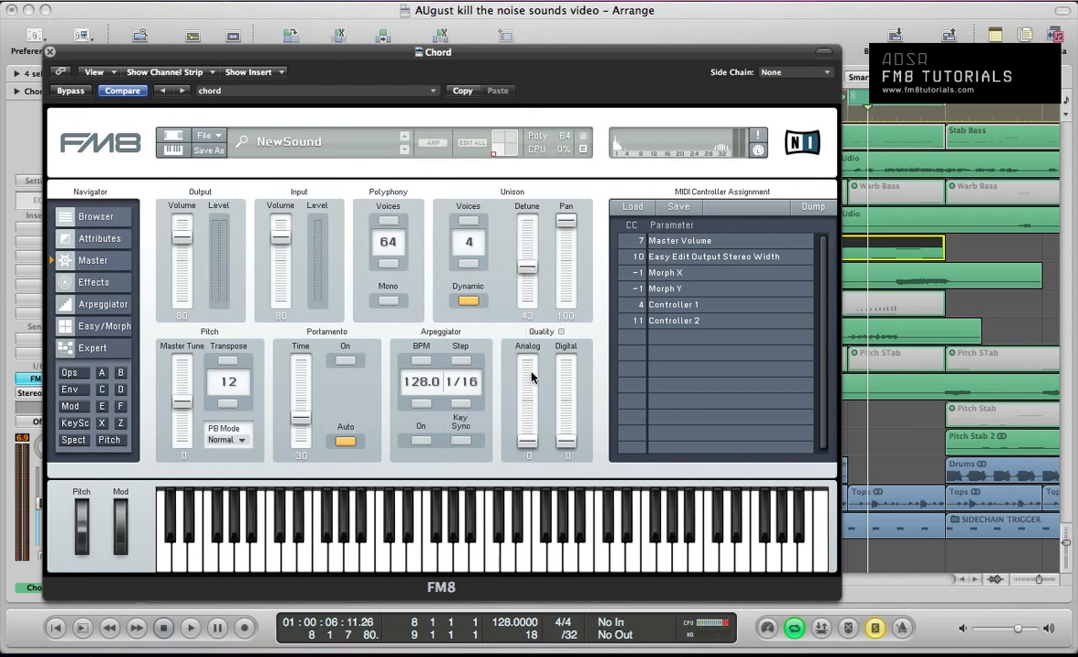
- Set the master digital quality to 62
drag(566, 440, 561, 375)
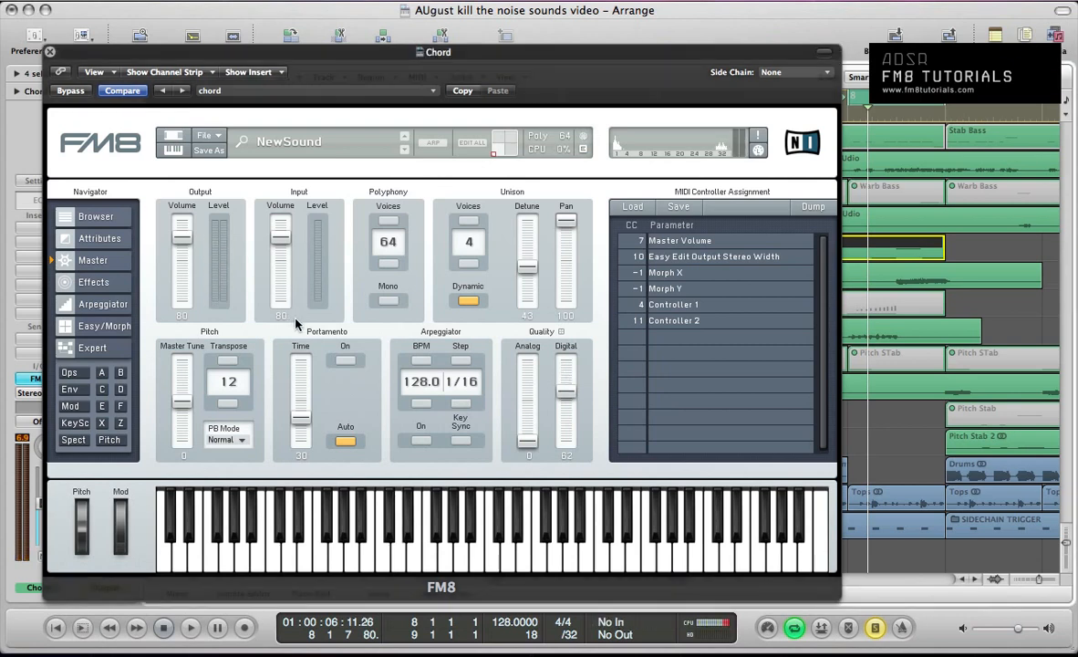
- Link the envelopes of operators A through F
click(71, 390)
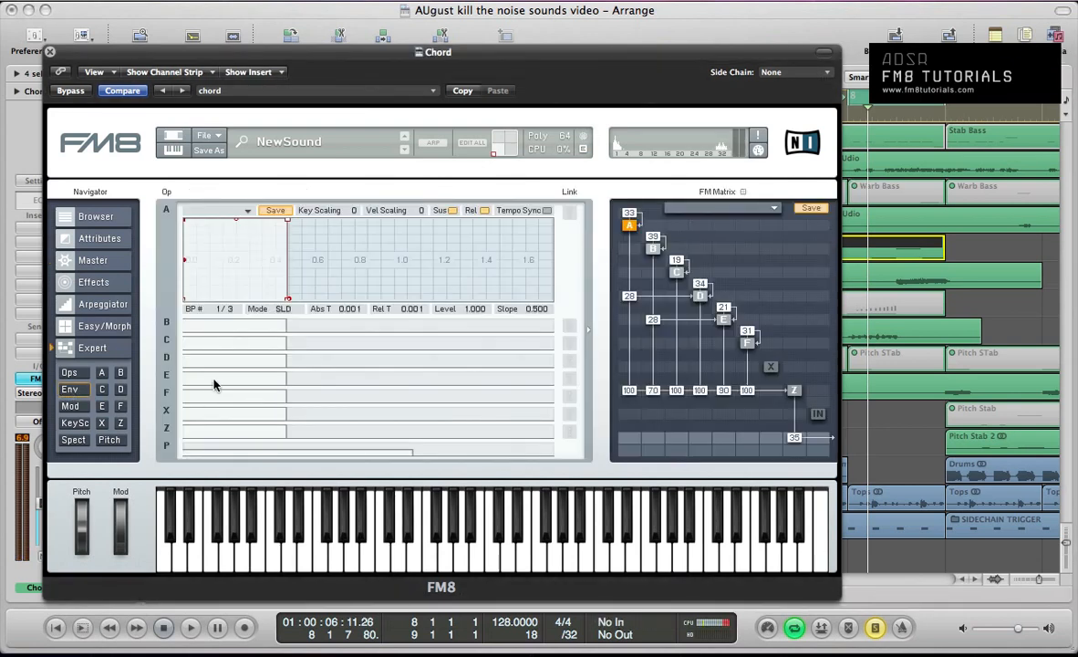
click(220, 396)
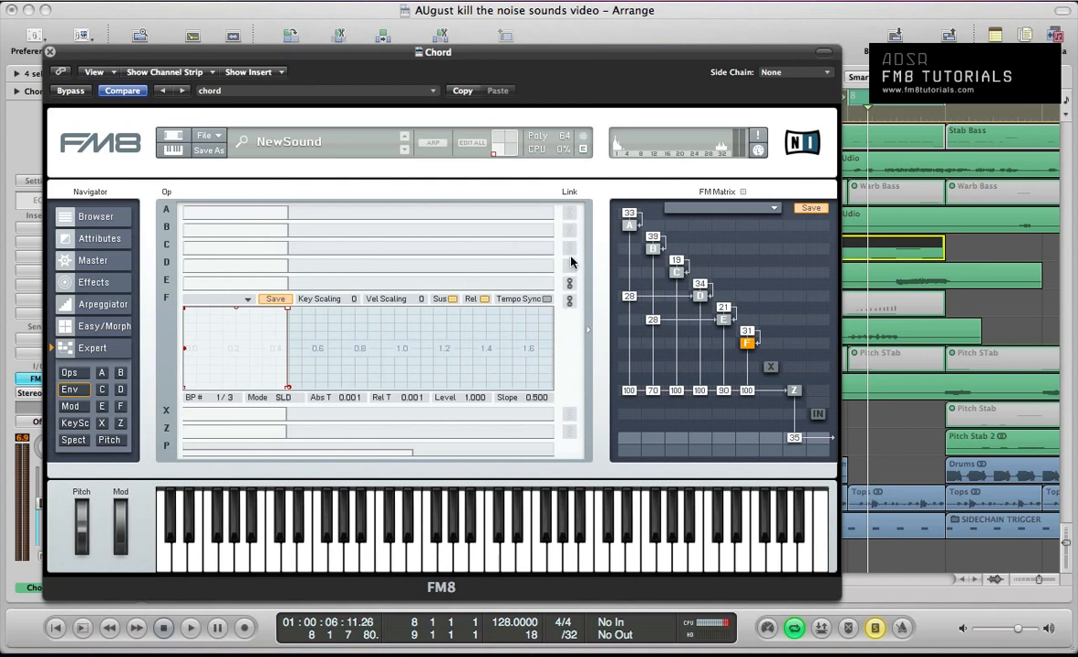
click(569, 265)
click(569, 229)
click(568, 214)
- Lengthen the linked envelopes' release time to 0.107 with the last breakpoint at level 0, and audition the chord in playback
drag(289, 385, 312, 394)
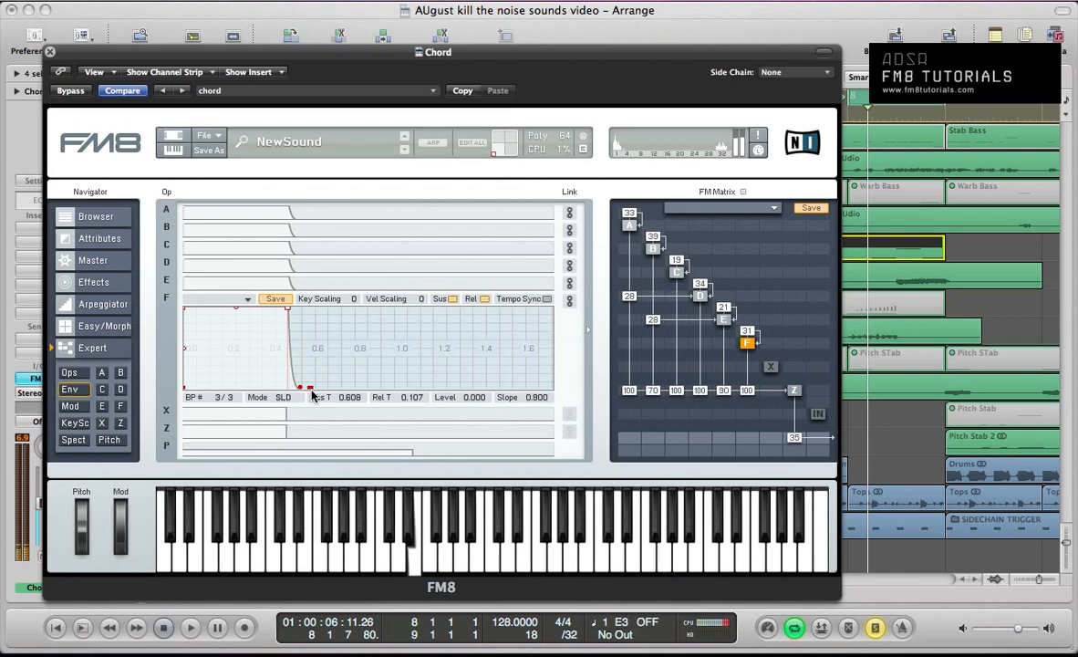
key(space)
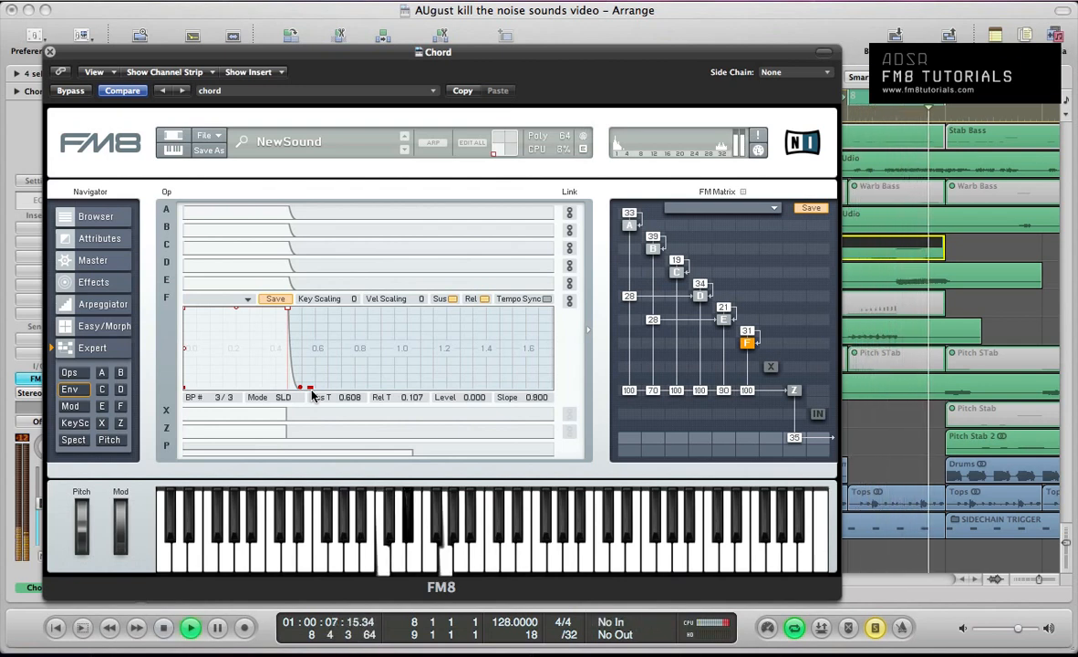
key(space)
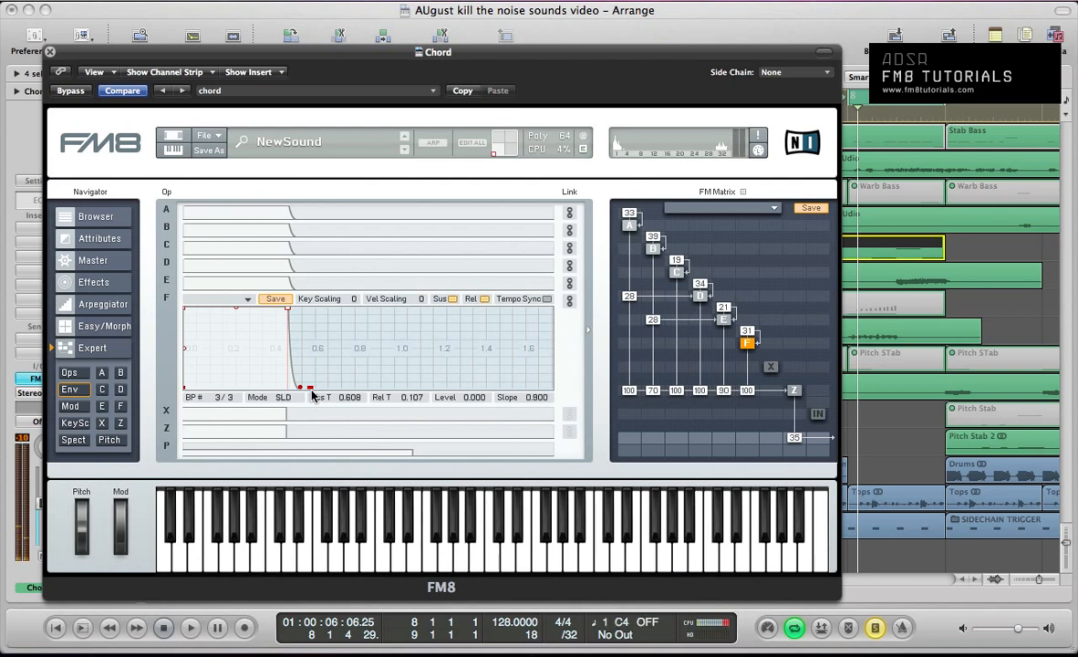
- In operator Z's filter, set the first resonance to 35, the second to 40 and the spread to 100, and audition the chord
click(81, 408)
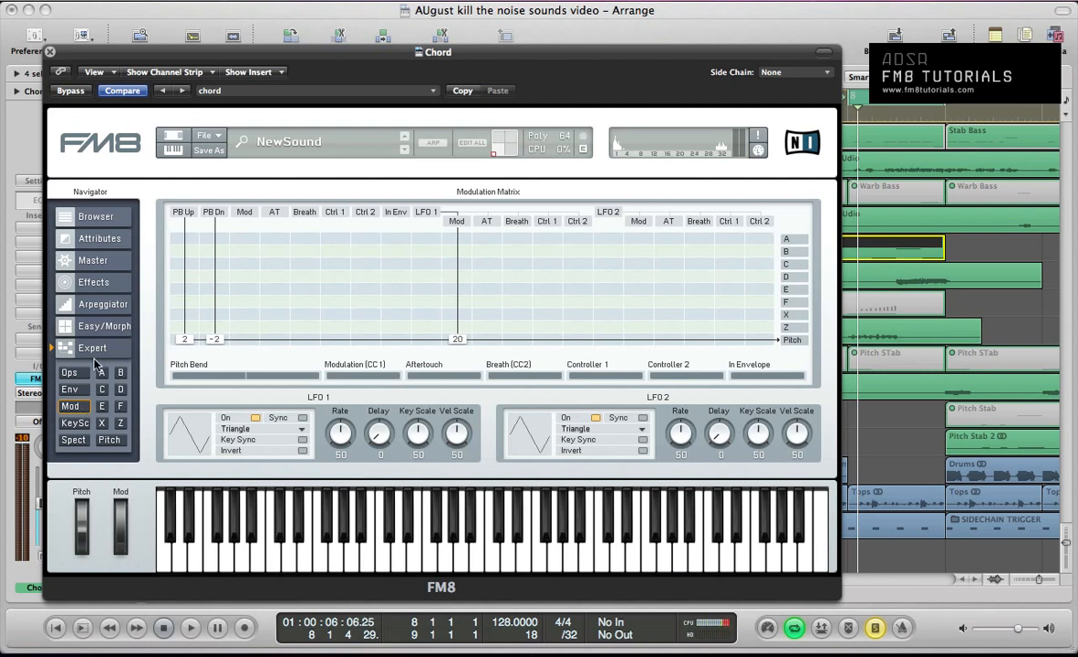
click(120, 423)
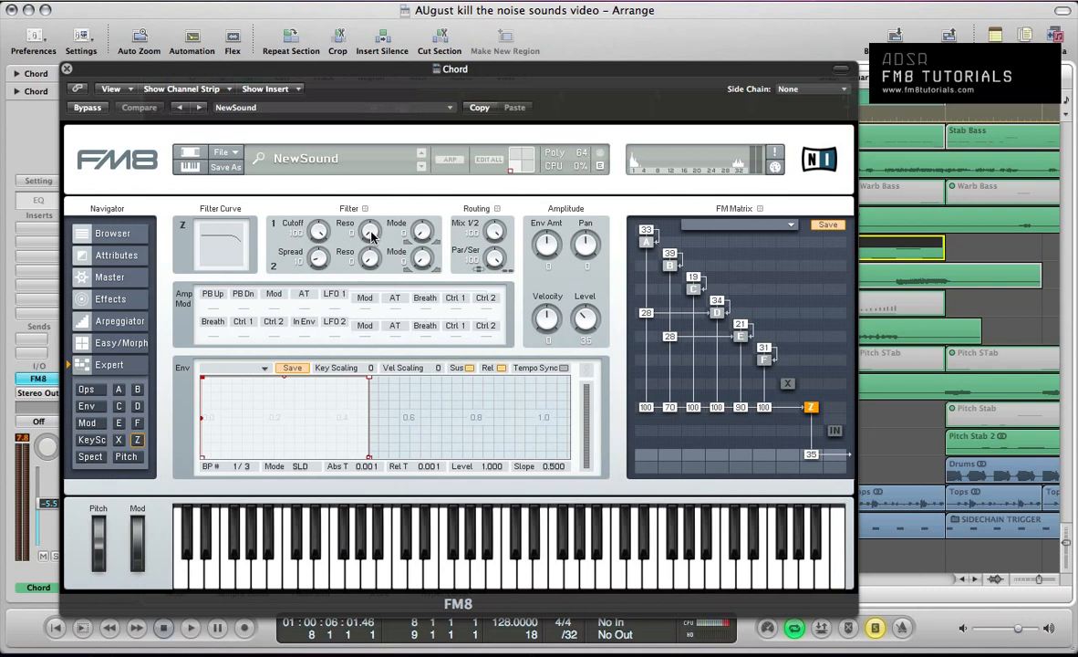
drag(371, 236, 371, 201)
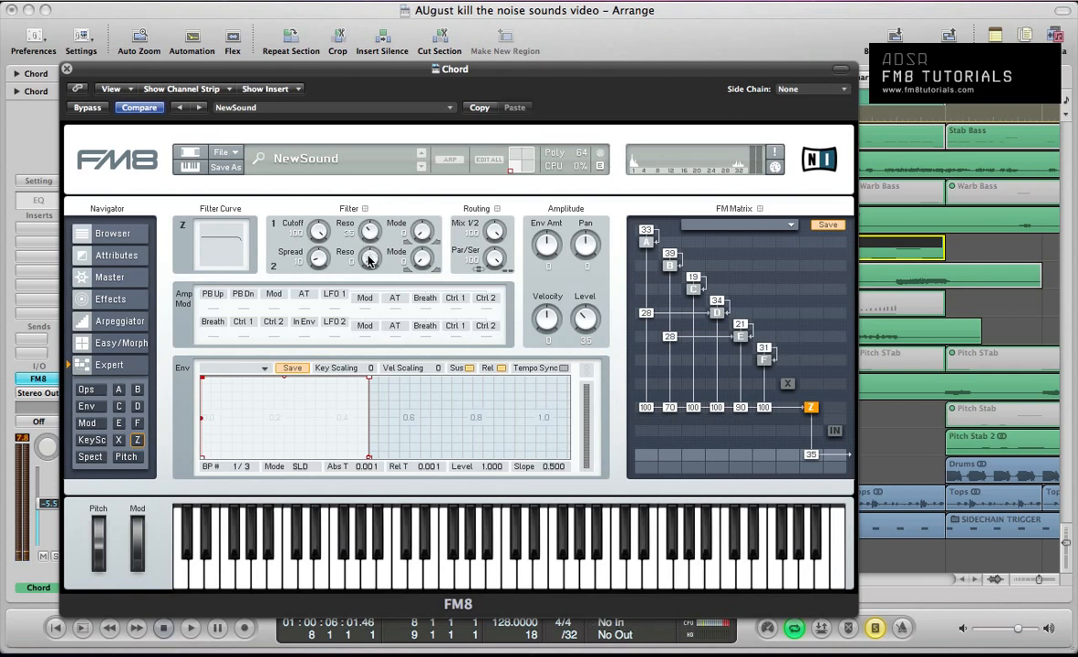
drag(369, 262, 340, 206)
drag(326, 266, 315, 210)
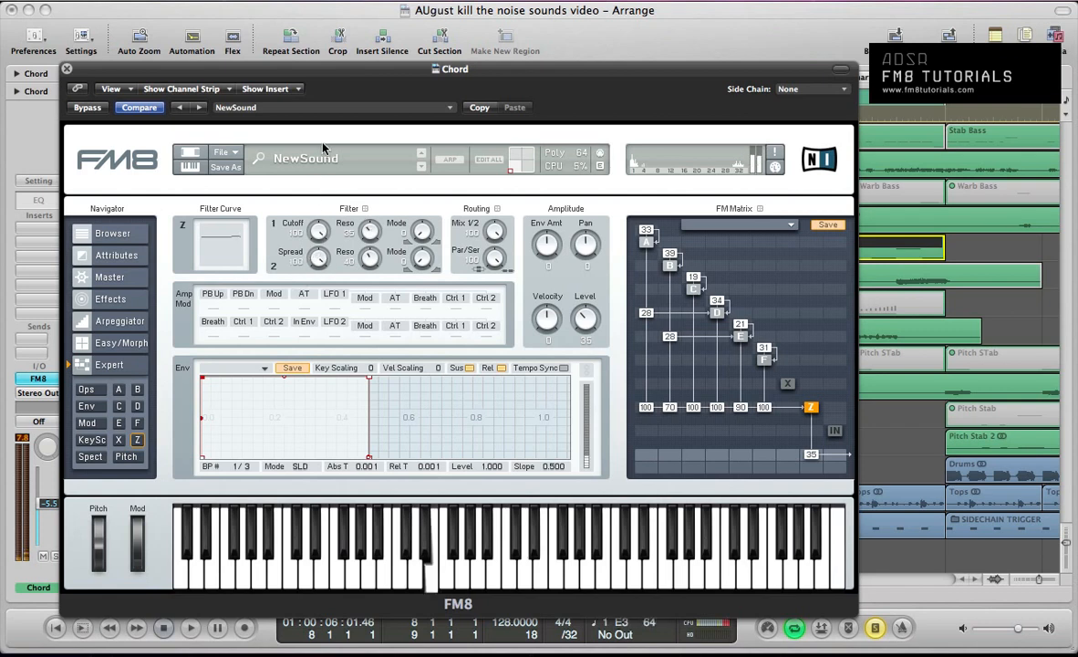
key(space)
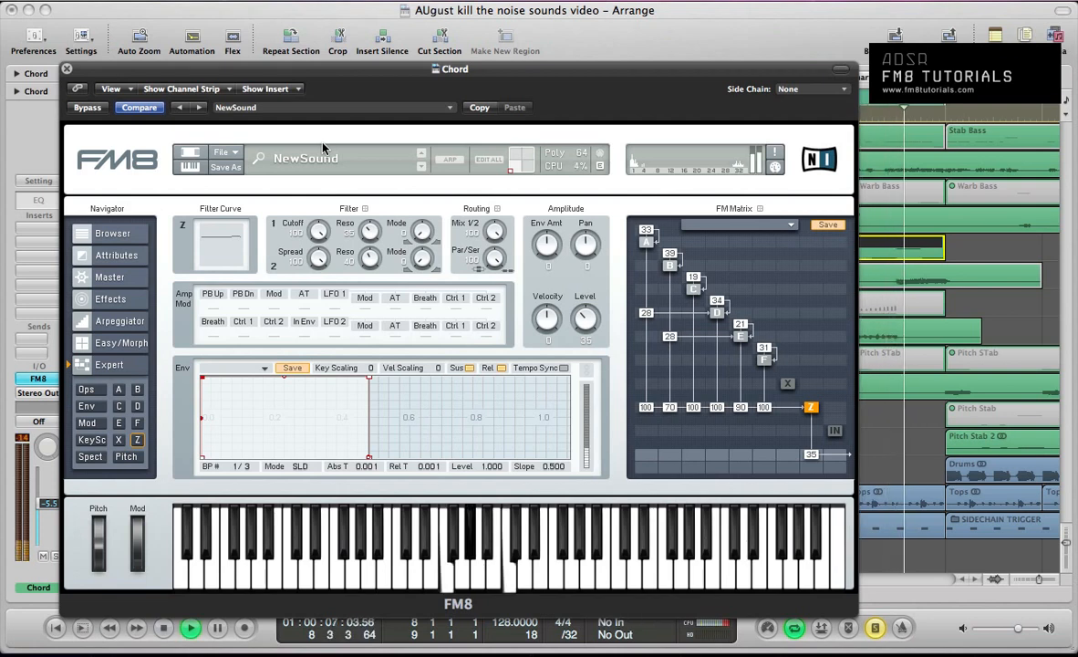
key(space)
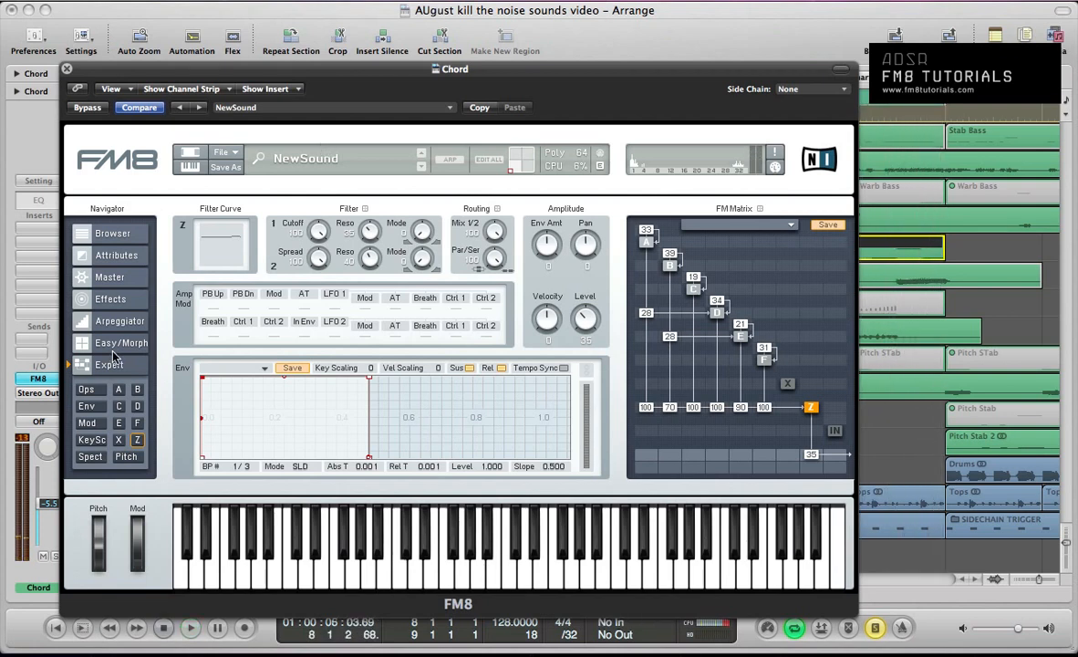
- Add a Peak EQ effect with two gentle boosts, Q2 at 66 and volume at 57, adjusting it during playback
click(103, 293)
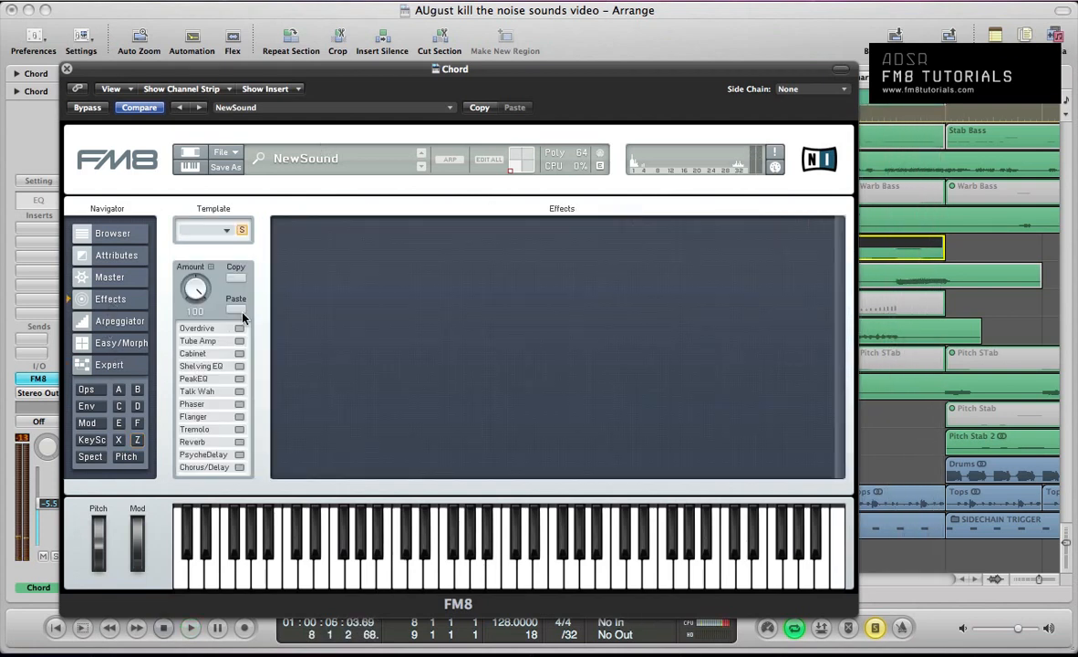
click(238, 379)
drag(444, 249, 442, 248)
key(space)
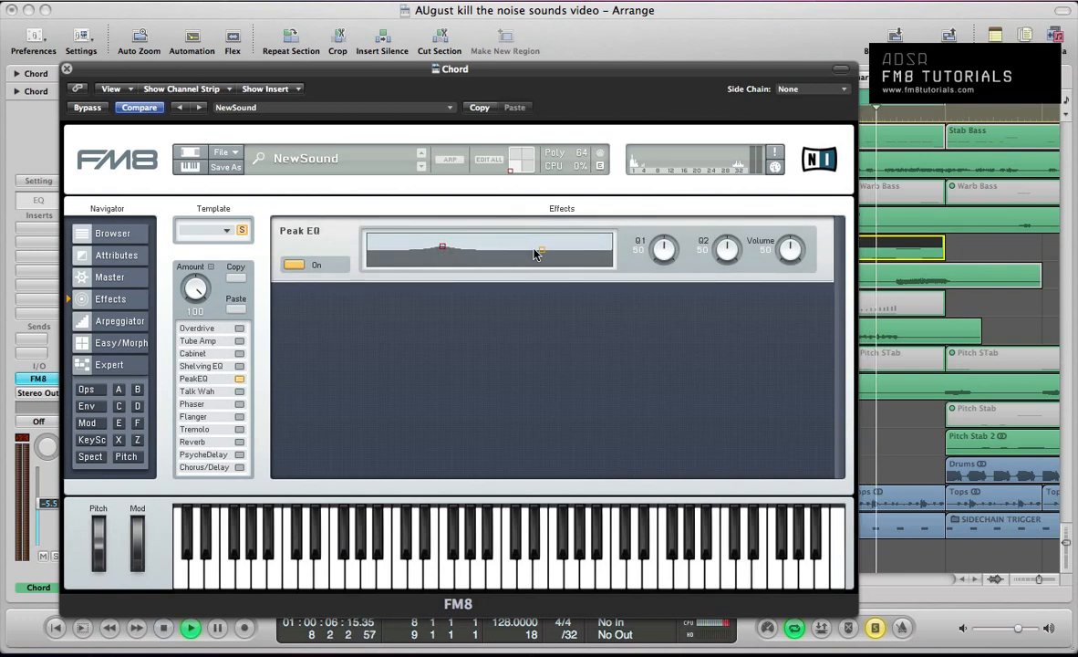
mouse_move(544, 250)
mouse_down()
mouse_move(558, 245)
mouse_move(549, 248)
mouse_up()
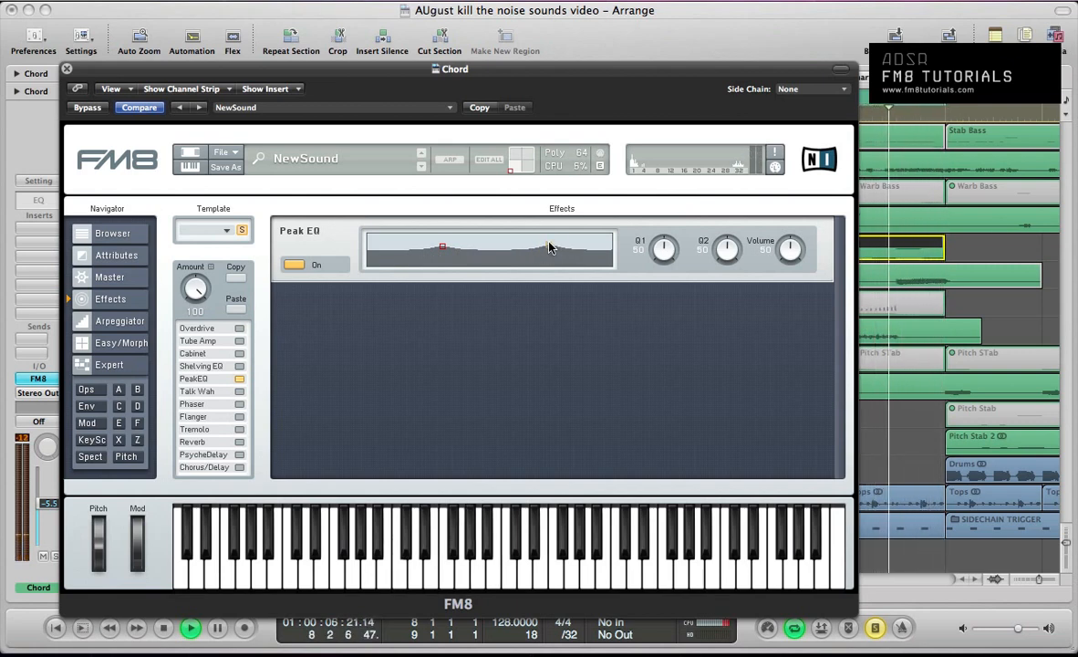
drag(727, 241, 729, 236)
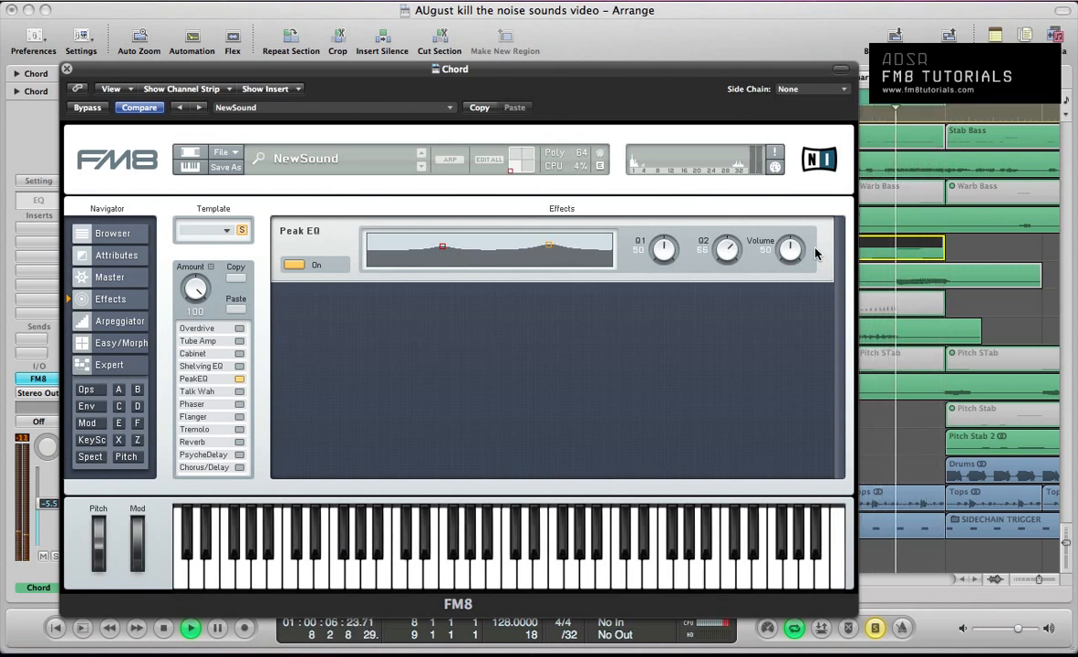
drag(792, 253, 792, 248)
key(space)
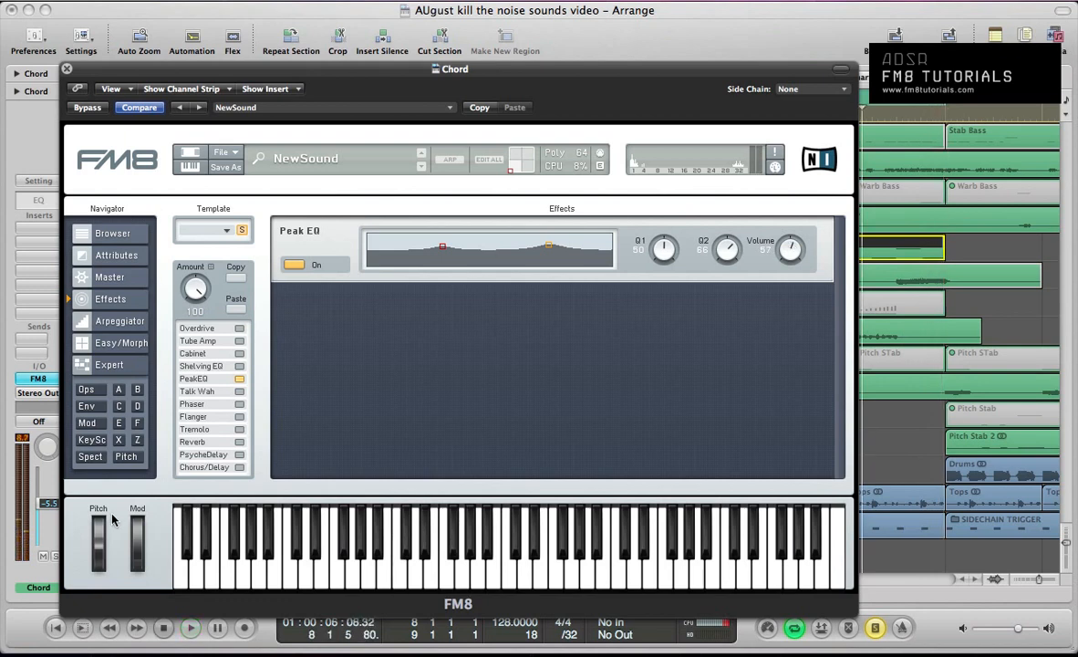
- Add a Reverb with Bright at 57, Treble at 35 and Dry/Wet at 55, adjusting it during playback
click(239, 443)
key(space)
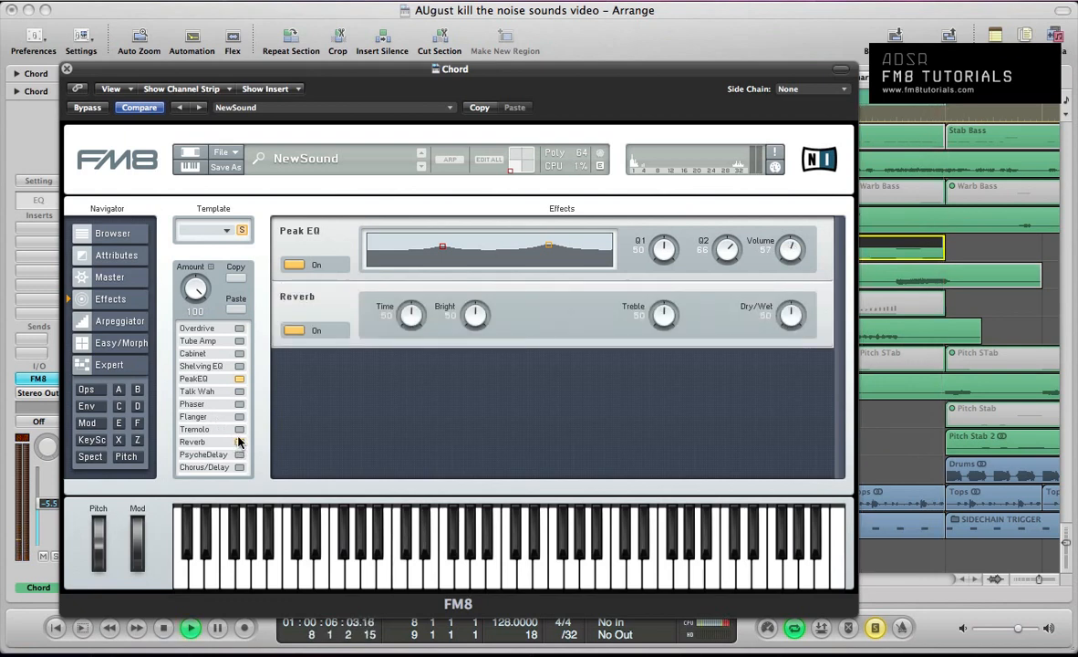
drag(467, 318, 468, 308)
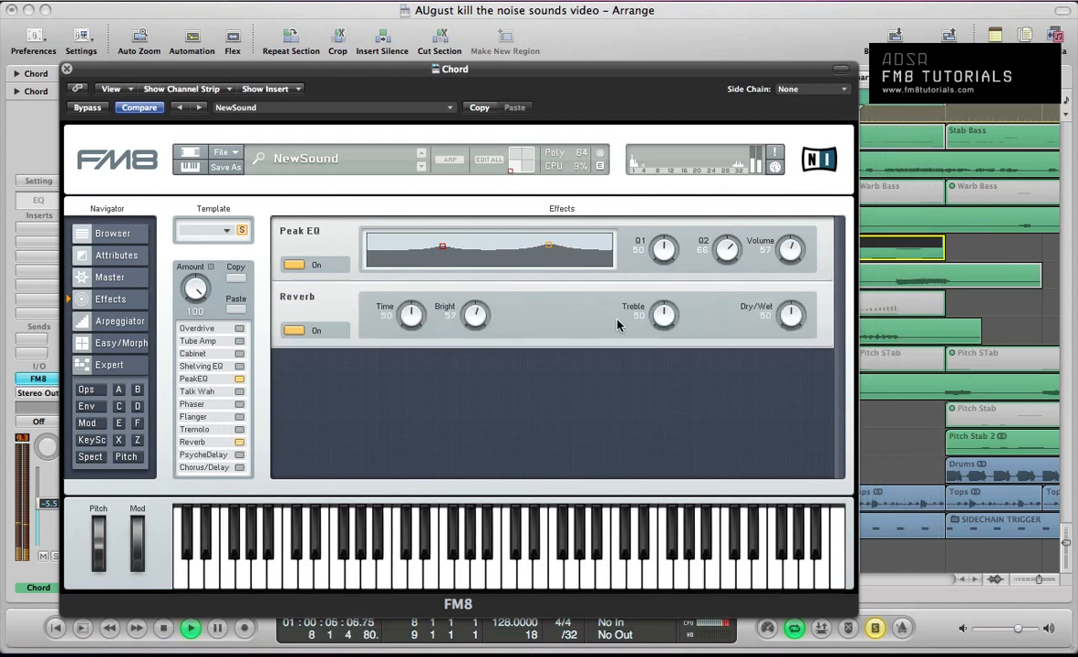
drag(655, 314, 650, 334)
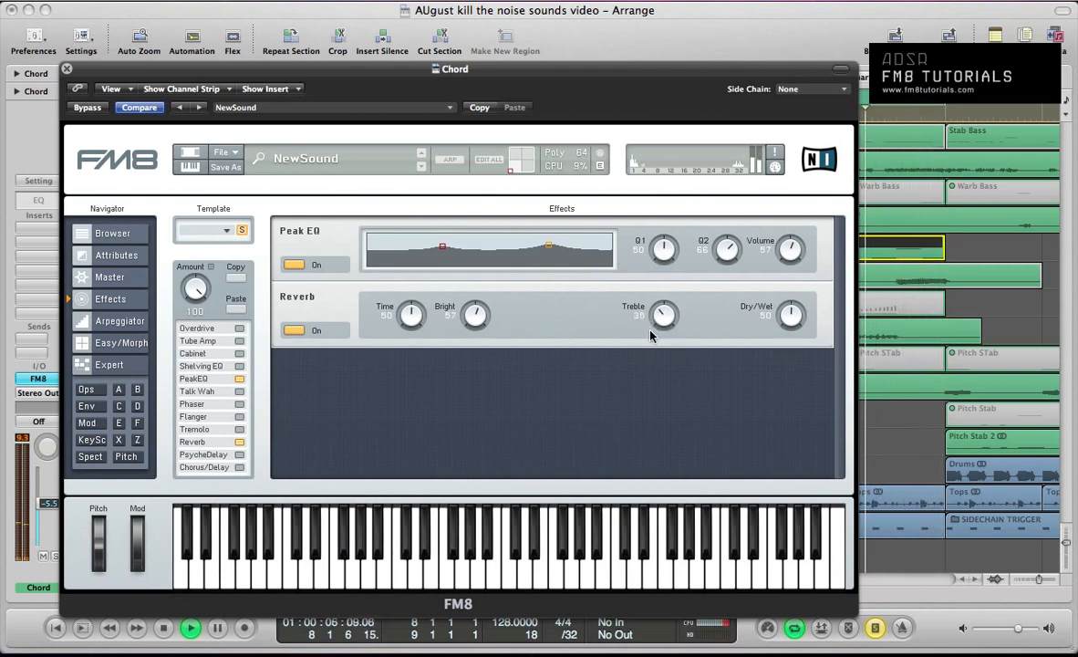
drag(787, 316, 789, 314)
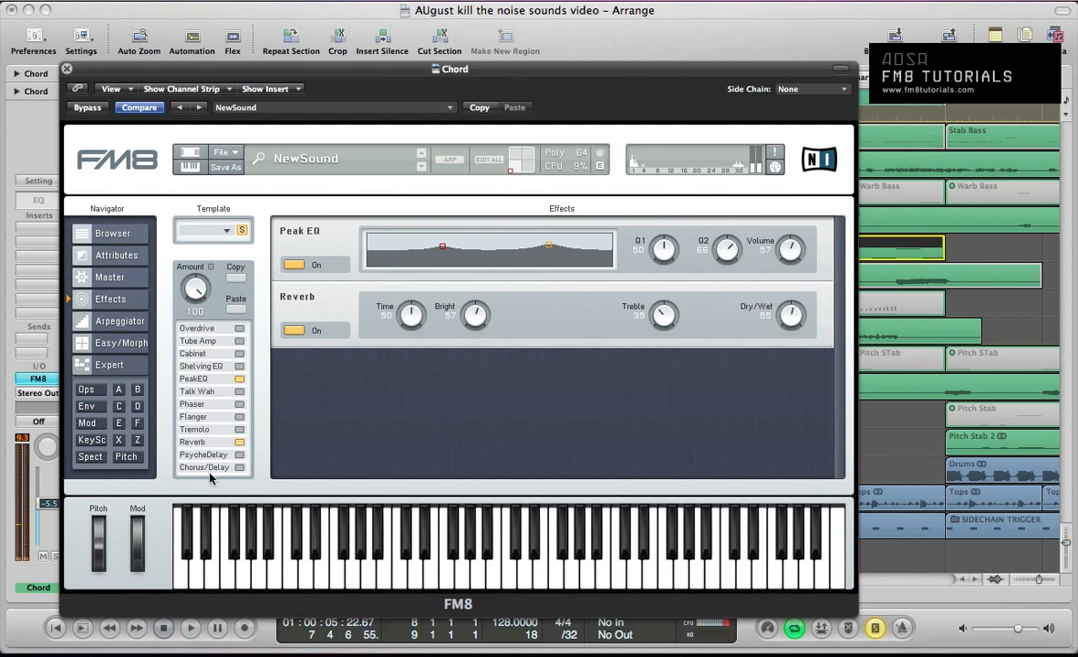
- Add Chorus/Delay with Diffusion 100, Lo Cut 35, Hi Cut 50, Feedback 54 and Dry/Wet 16, and stop playback
click(239, 467)
drag(408, 385, 407, 376)
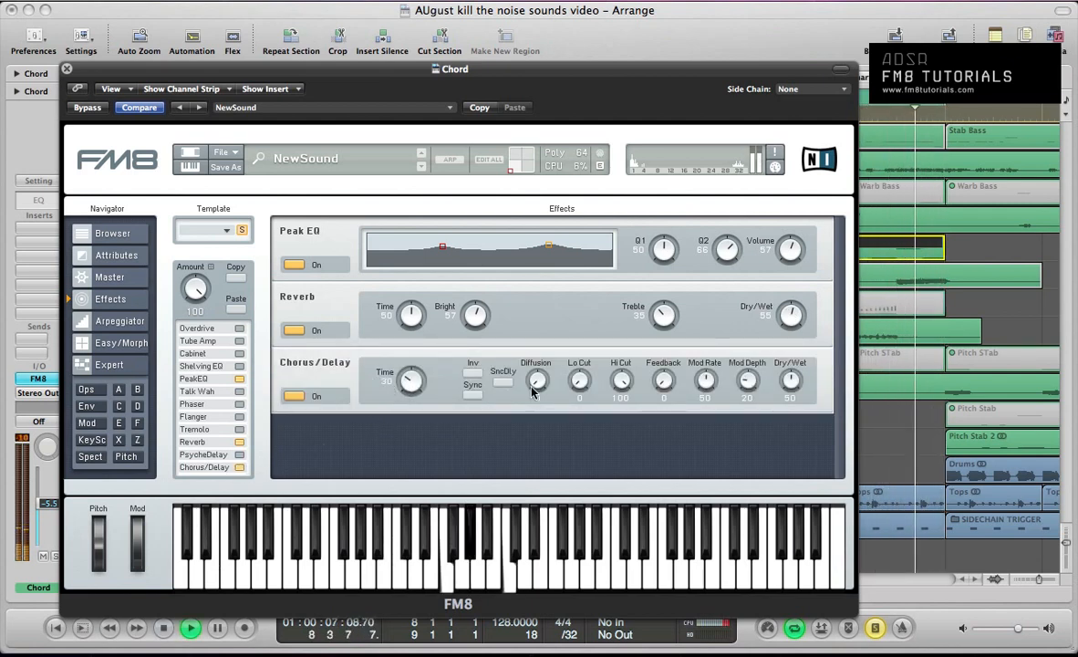
drag(532, 386, 535, 216)
drag(578, 378, 628, 429)
drag(664, 389, 659, 336)
drag(790, 379, 788, 412)
key(space)
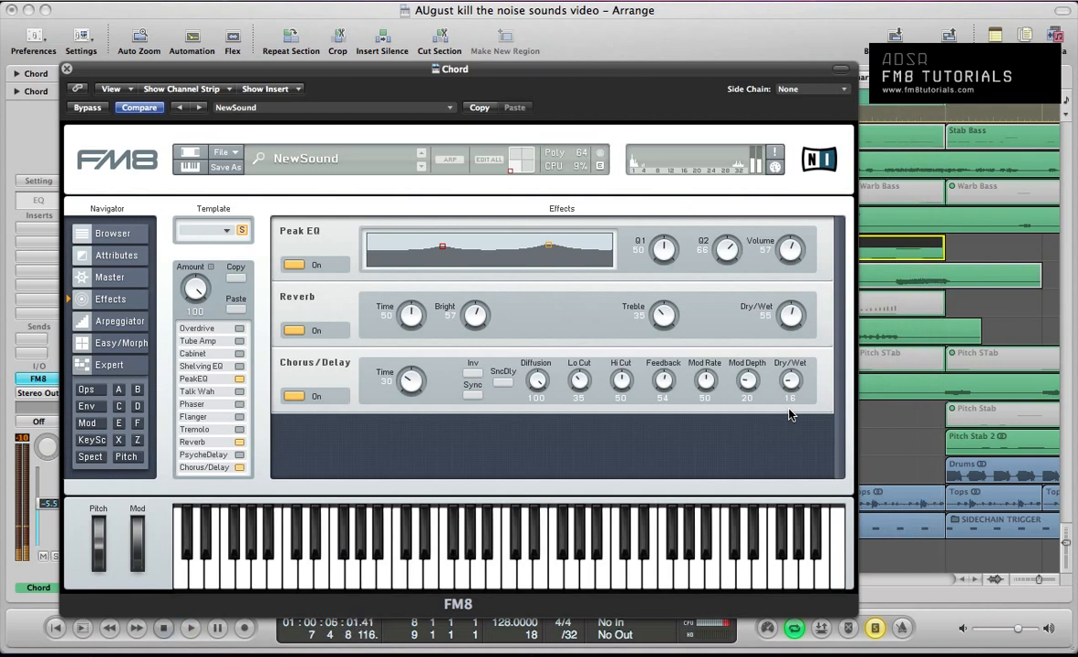
- Close the synth window and turn off solo for the selected Chord region
key(super+w)
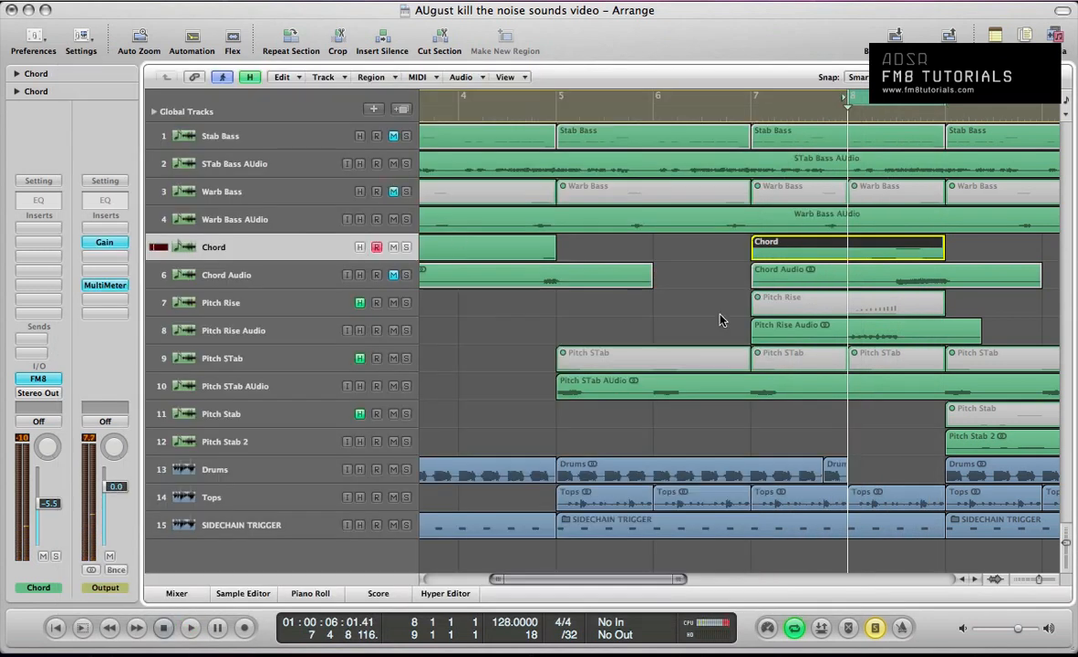
key(s)
key(ctrl+Left)
key(ctrl+Left)
key(ctrl+Left)
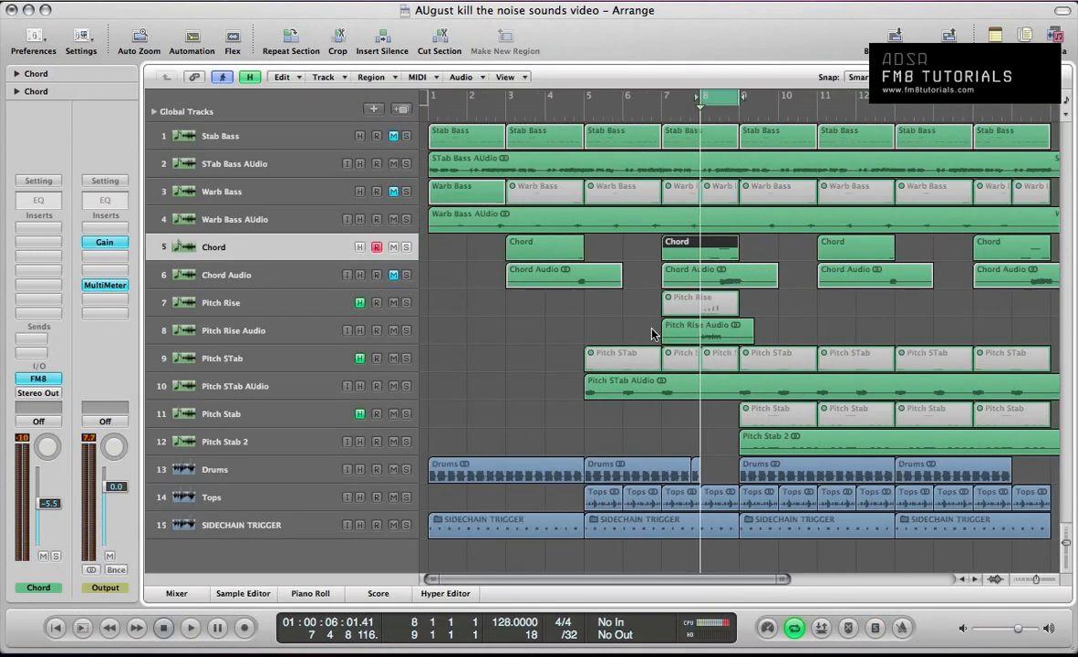
- Cycle bars 3 to 9 to hear the chord in the full mix, turn the cycle off during playback and stop
click(533, 254)
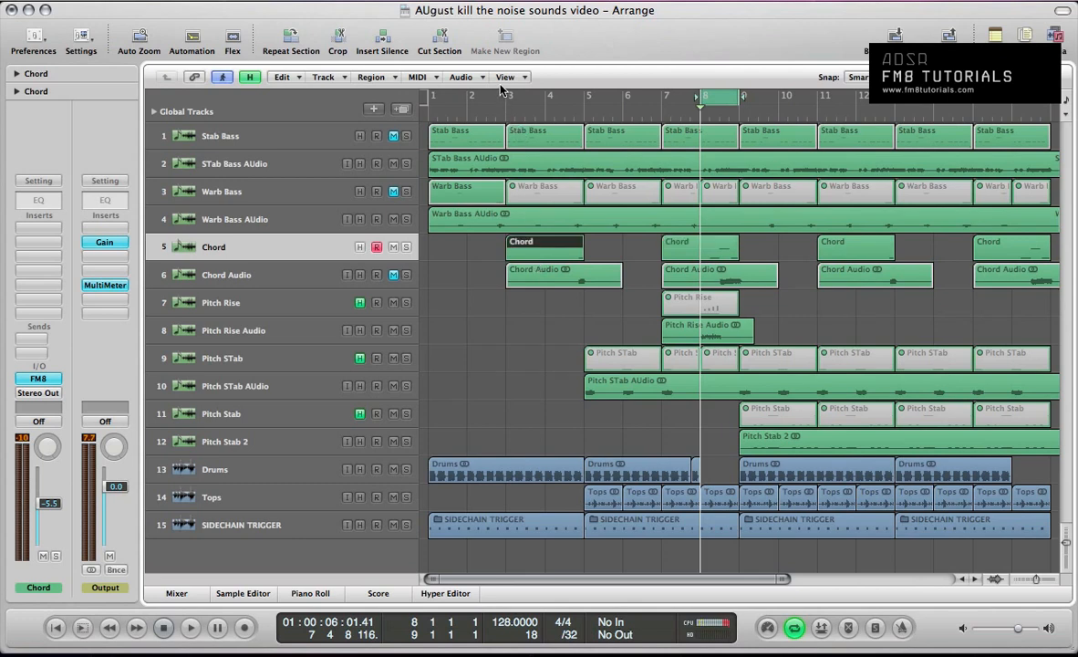
drag(512, 98, 740, 99)
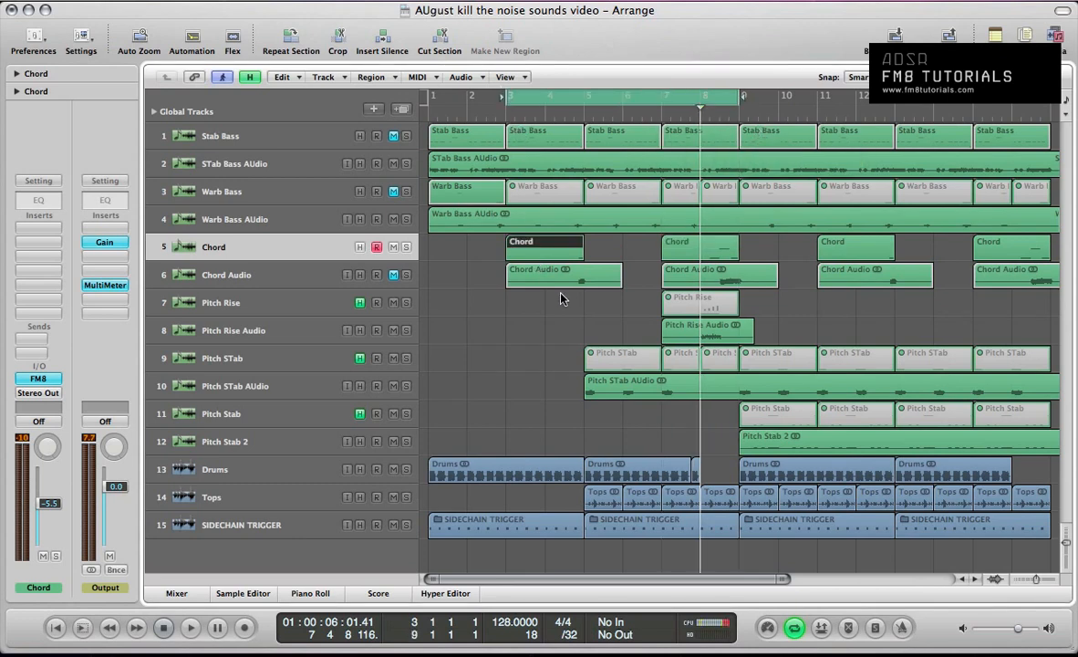
click(461, 273)
key(space)
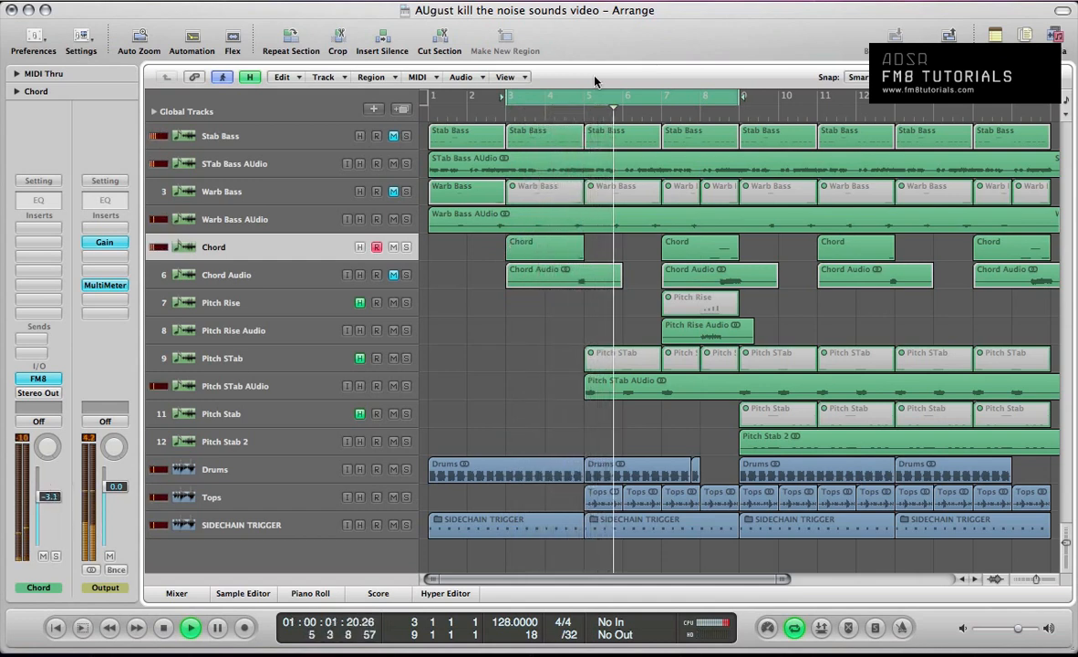
click(643, 95)
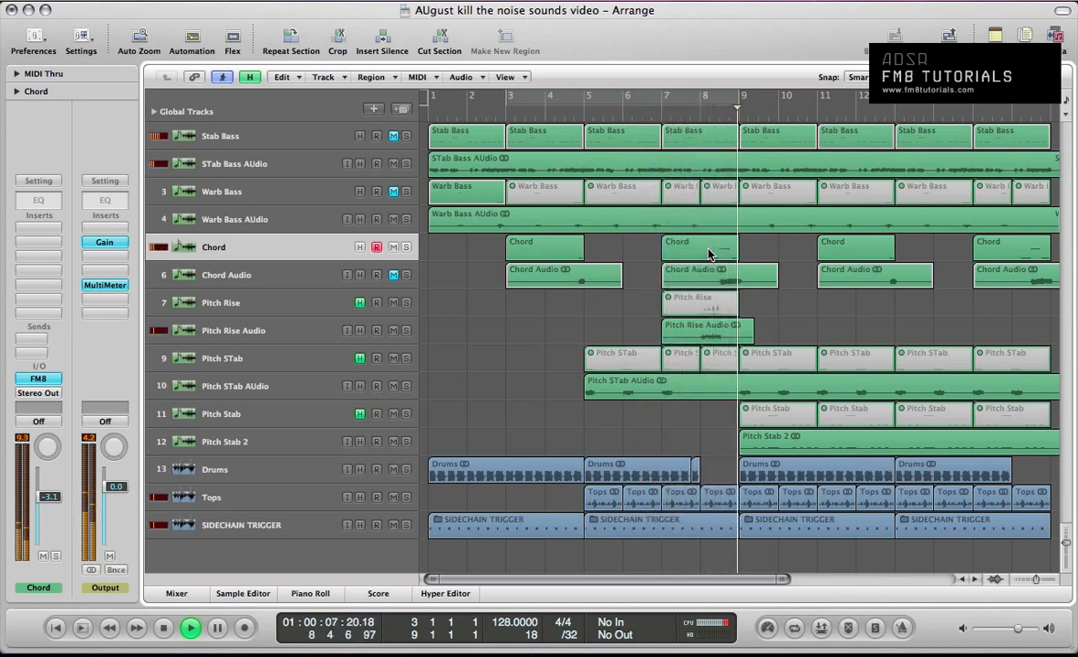
key(space)
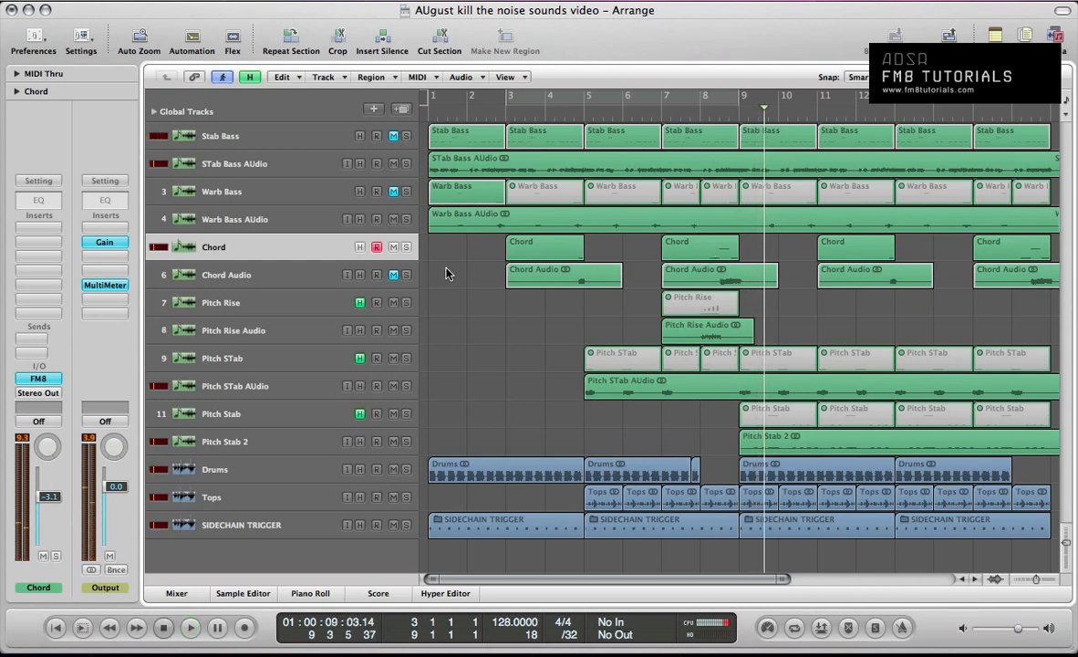
- Mute the Chord instrument track and unmute the Chord Audio track
click(393, 246)
click(296, 282)
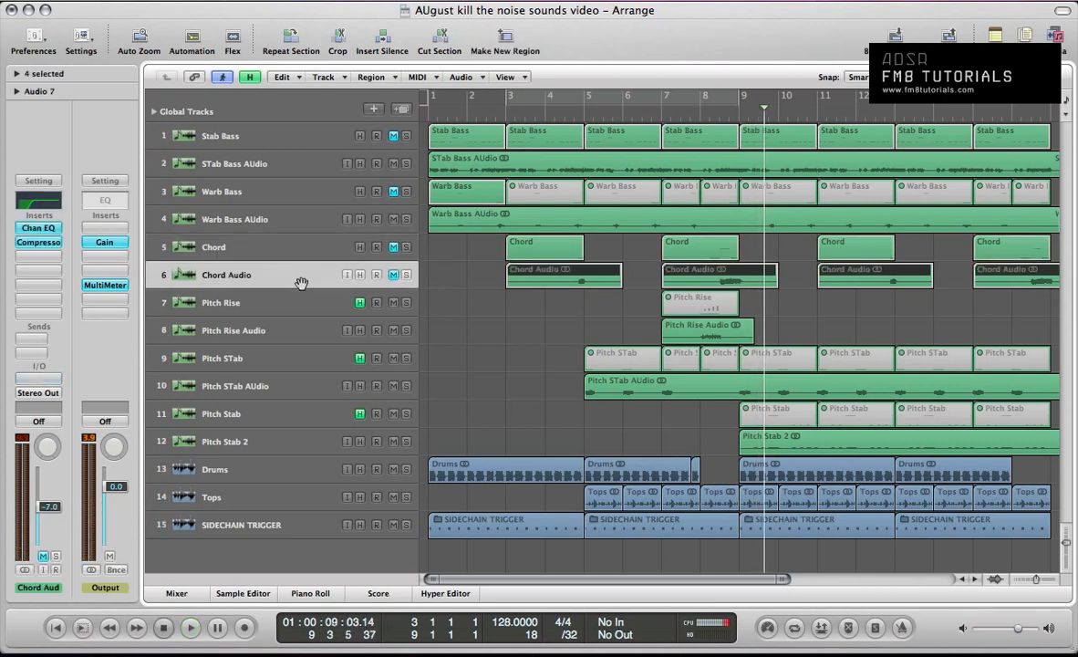
click(393, 276)
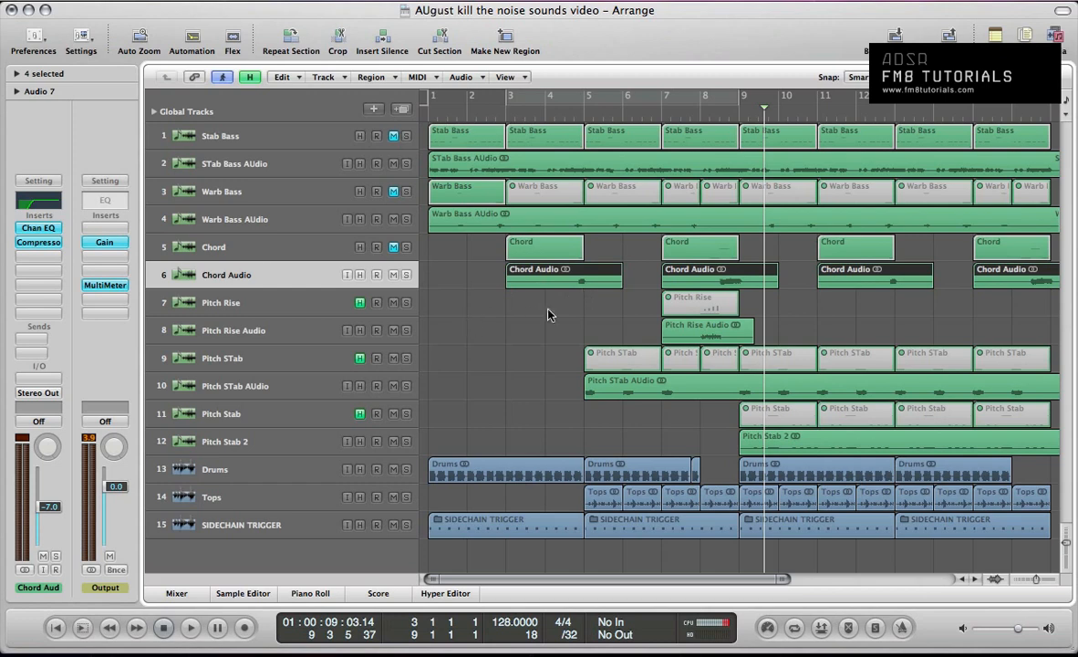
- Unmute the Pitch Rise region, solo it, and play it with the cycle set from bar 8 to bar 10
click(273, 303)
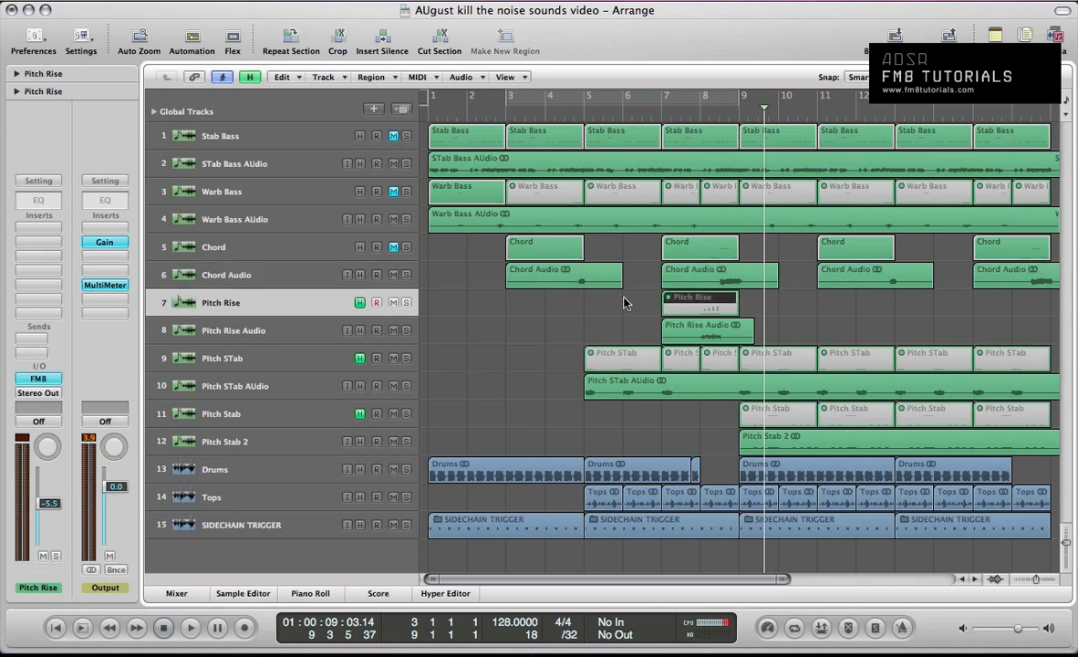
key(m)
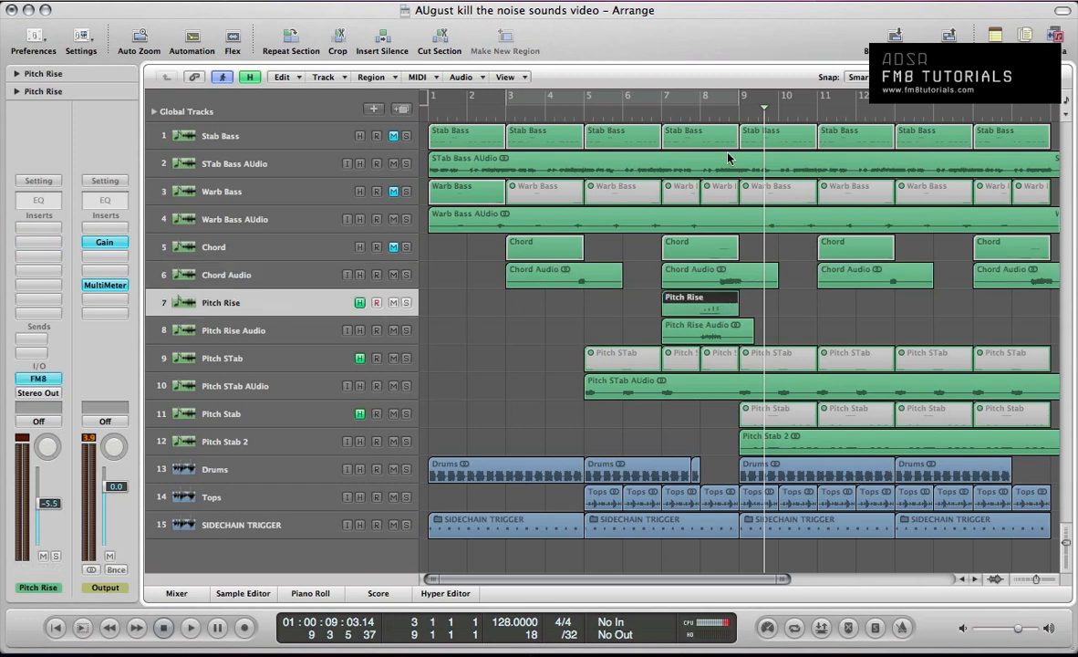
drag(703, 103, 778, 101)
key(s)
key(space)
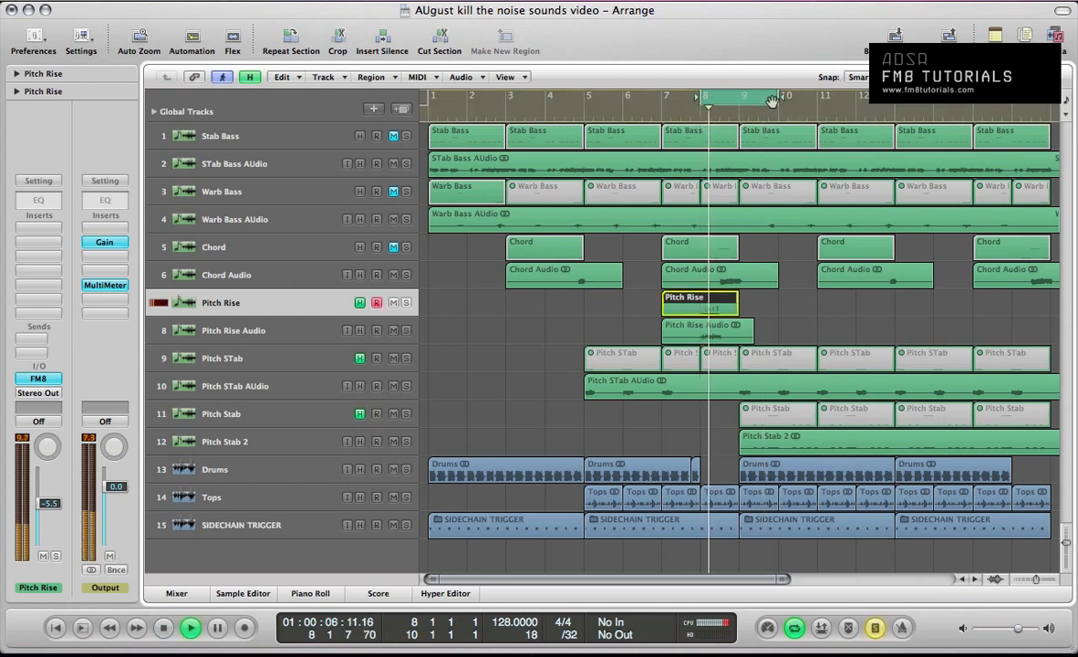
- Stop playback and open the Pitch Rise track's FM8 with a new blank sound, closing the other FM8 window
key(space)
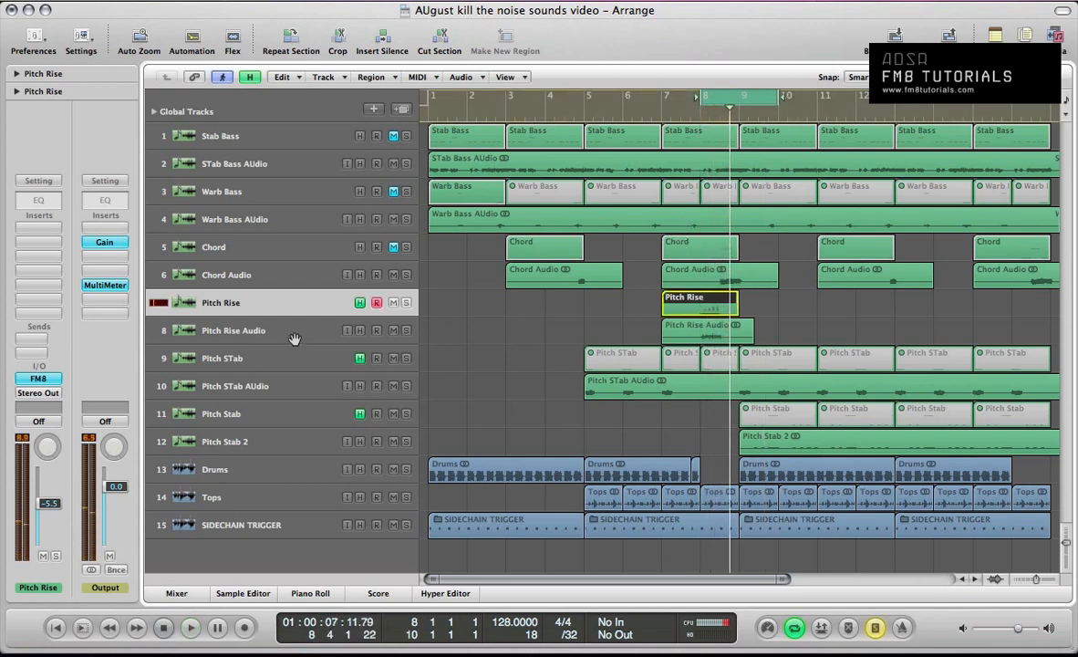
click(27, 379)
drag(256, 52, 419, 32)
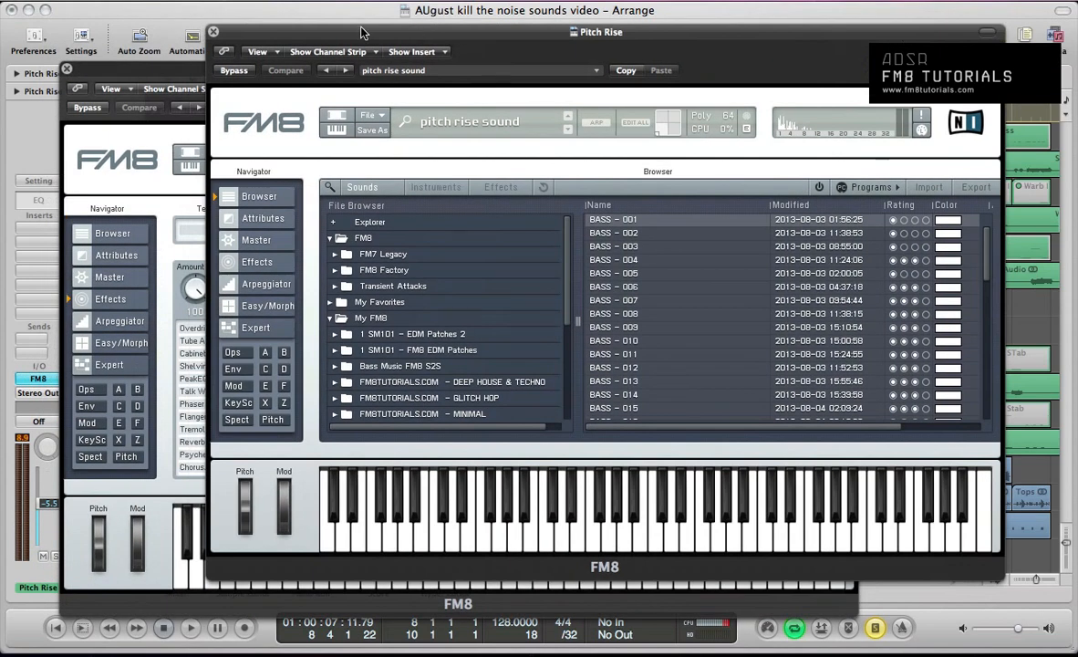
click(66, 69)
drag(235, 34, 166, 67)
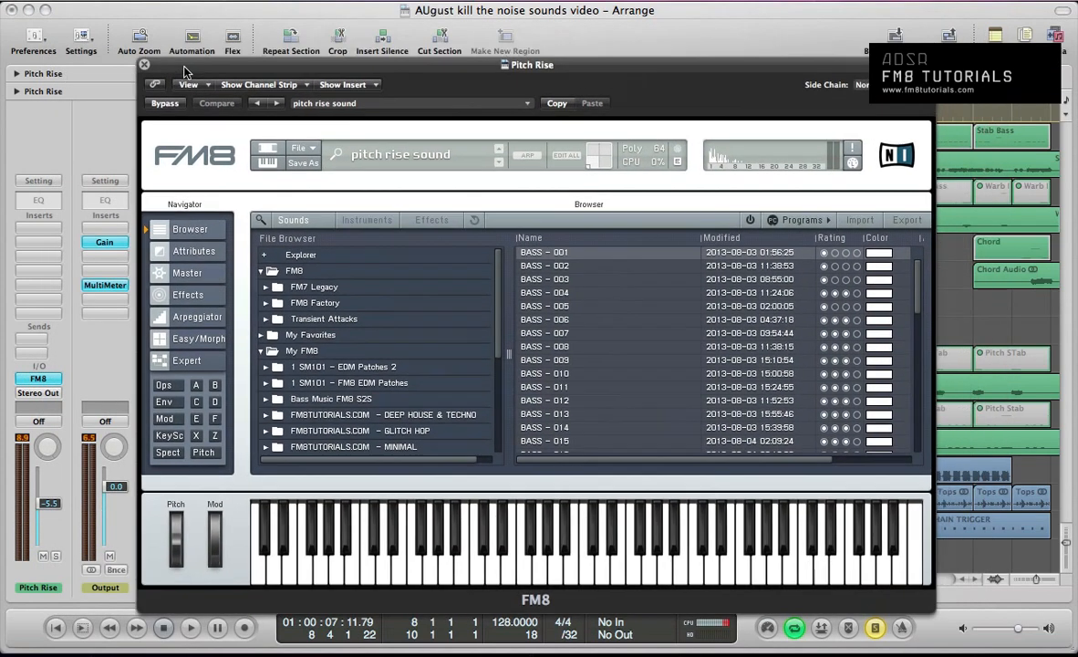
click(299, 149)
click(309, 151)
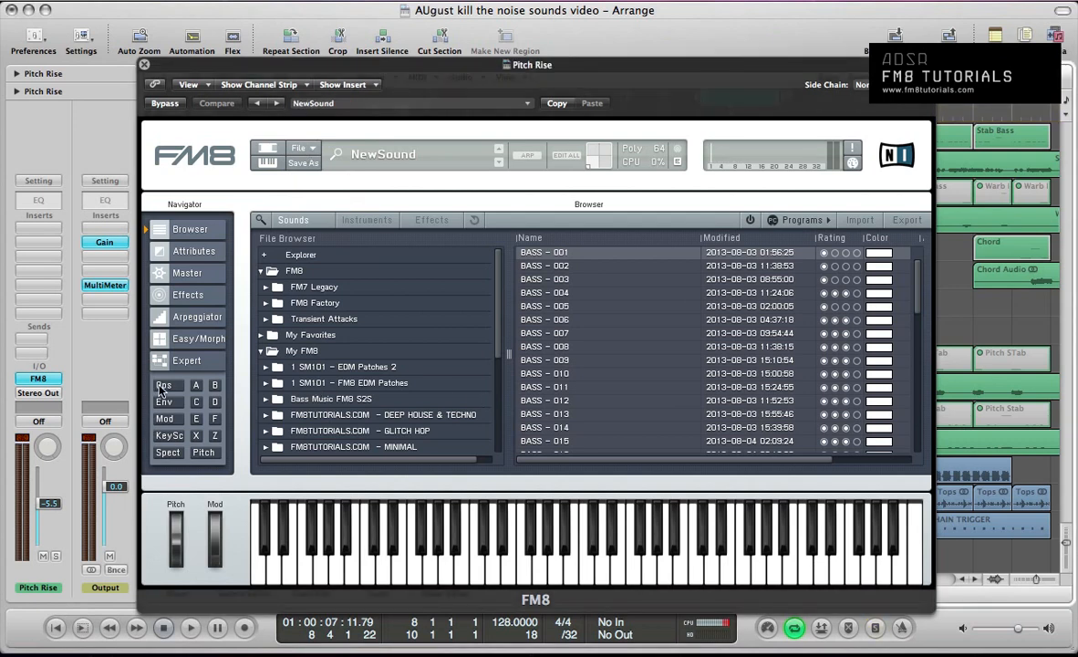
- In the Expert FM matrix, route operator F into Z at 83 and send Z to the output at 70
click(182, 361)
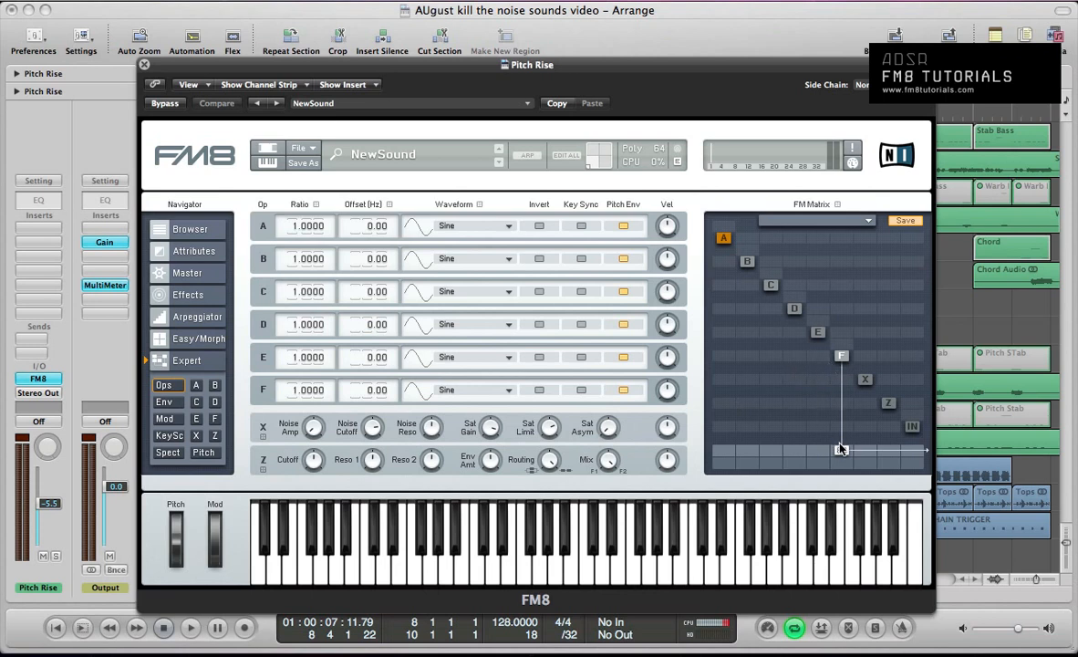
drag(841, 450, 841, 525)
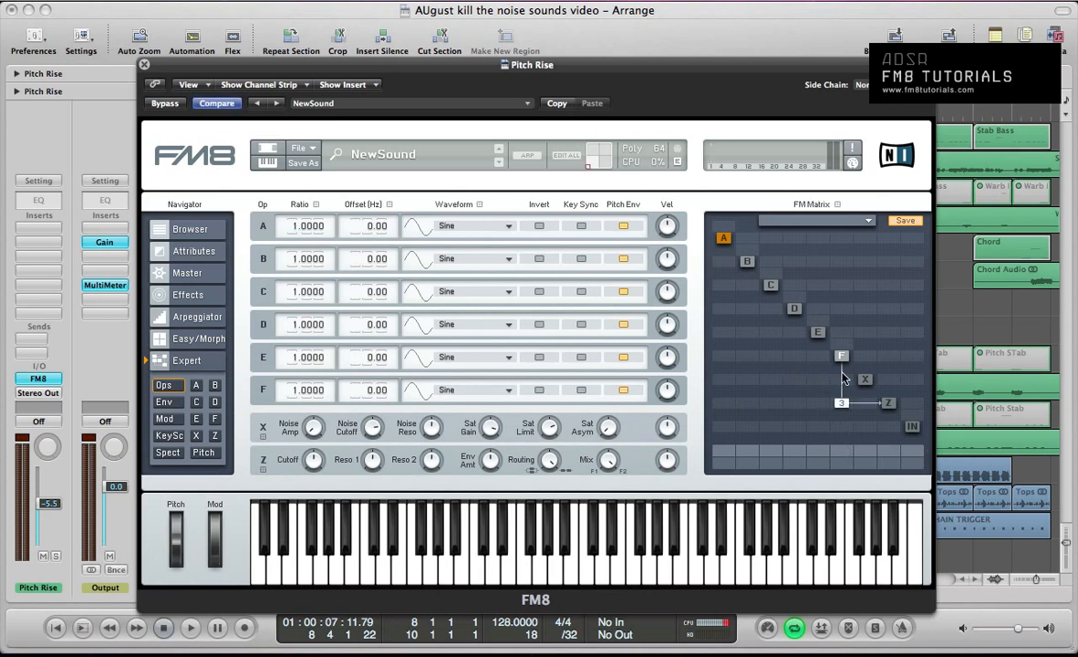
drag(842, 371, 864, 201)
drag(841, 402, 844, 421)
drag(842, 412, 884, 407)
drag(897, 445, 893, 401)
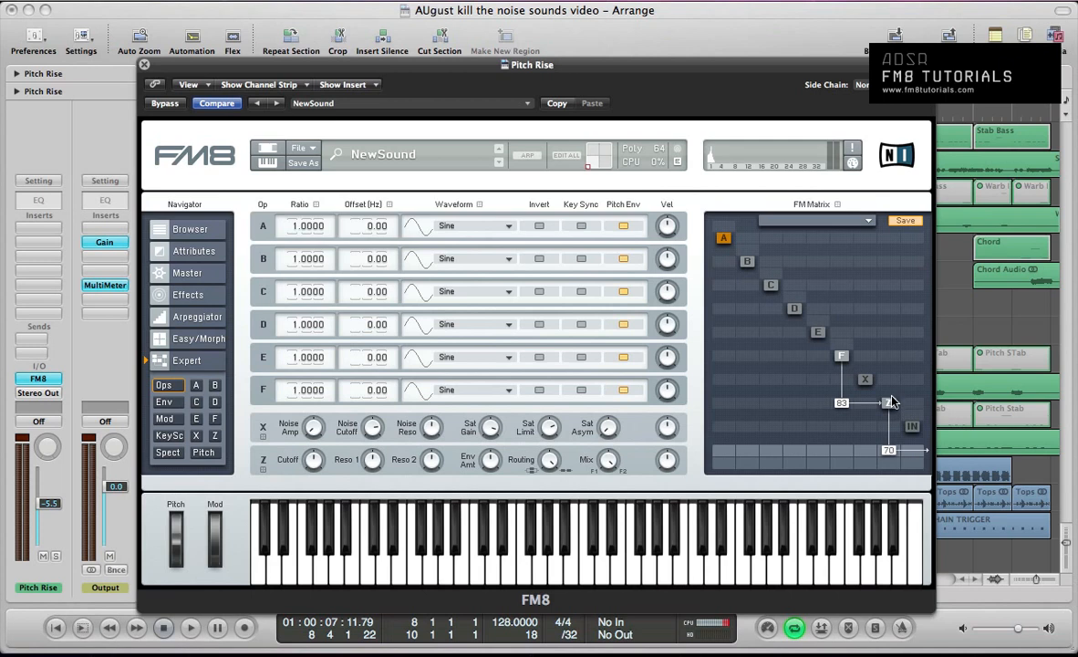
- Set operator F to ratio 0.5 with a Sawtooth waveform, and operator E to 1+2+3 Saw routed into Z at 84
double_click(306, 390)
key(Return)
click(450, 390)
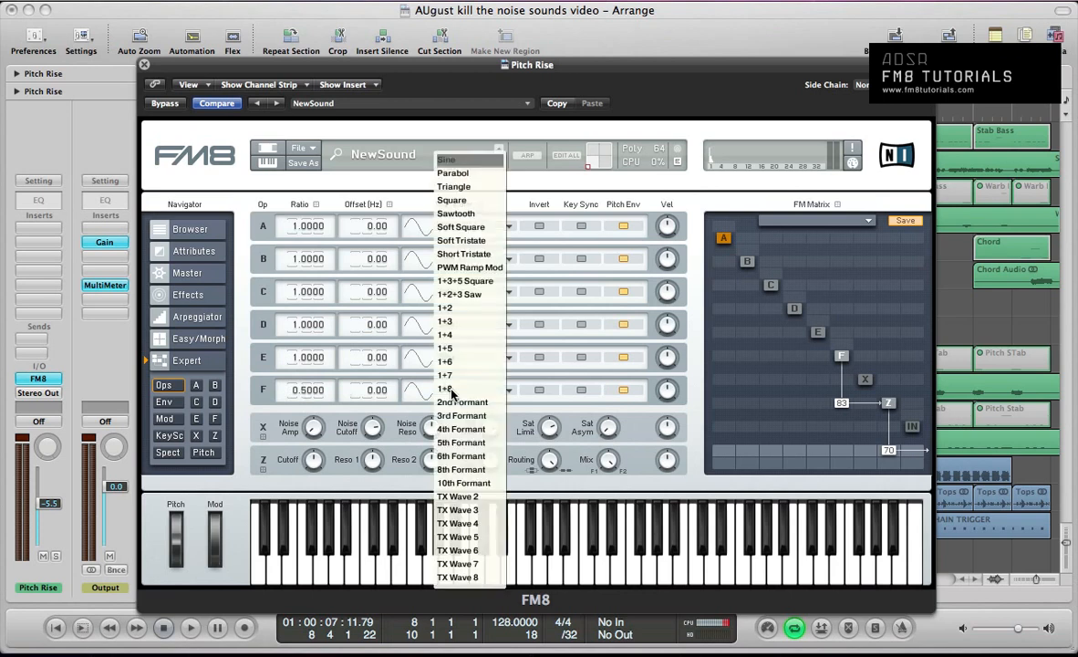
click(452, 203)
click(455, 387)
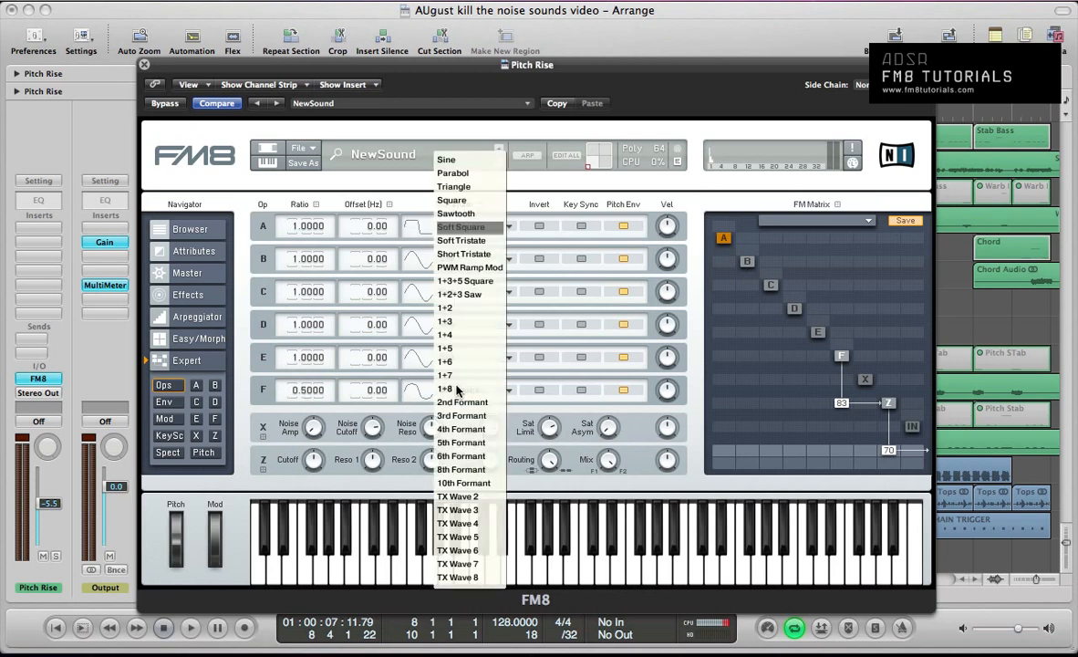
click(456, 213)
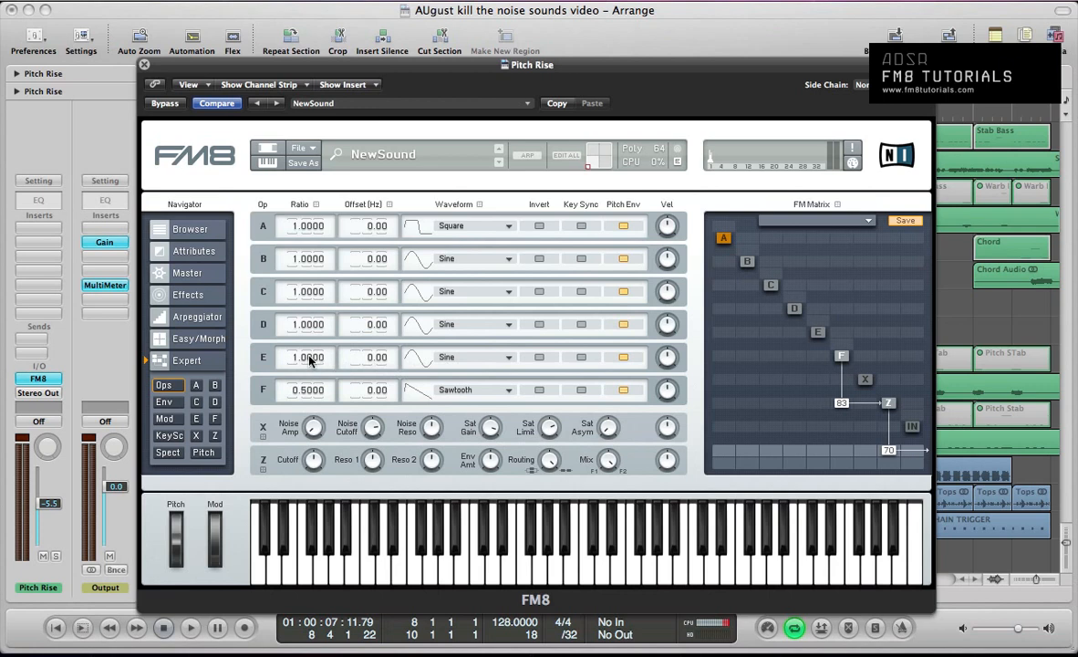
click(425, 324)
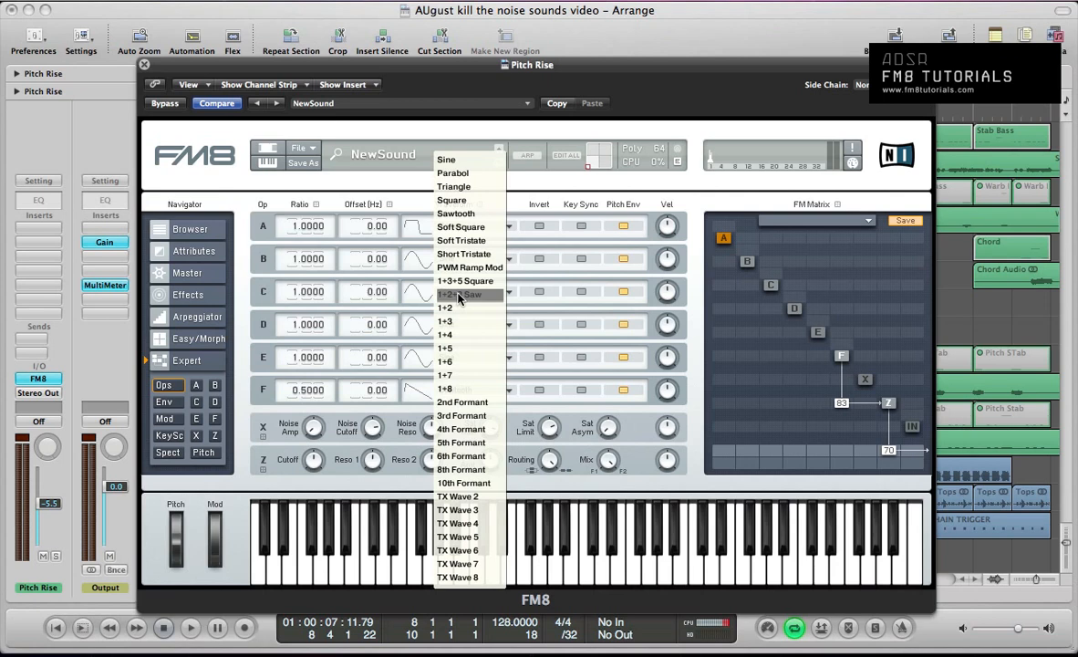
click(459, 296)
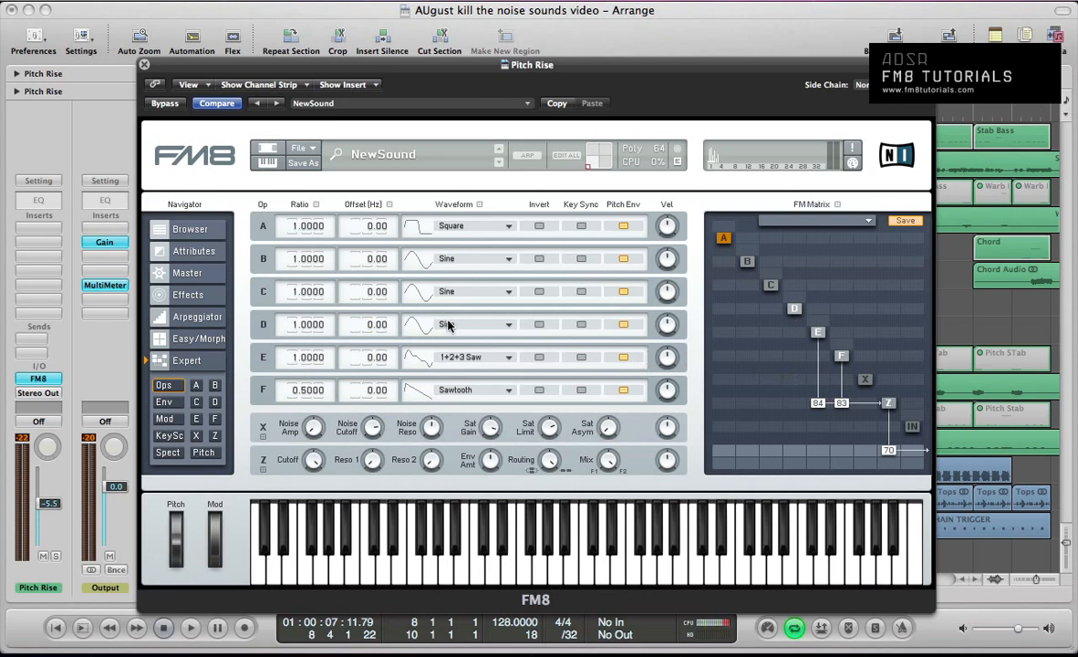
- Set operator D to the 3rd Formant waveform at ratio 0.25, and route it into Z at 94 and F at 37
click(415, 296)
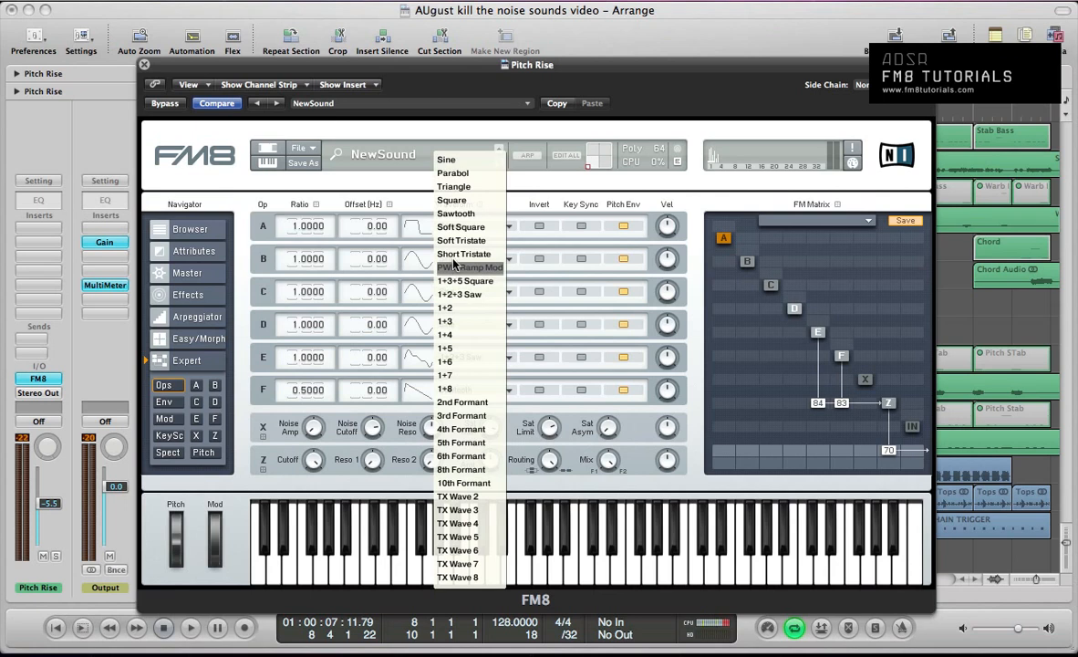
click(456, 416)
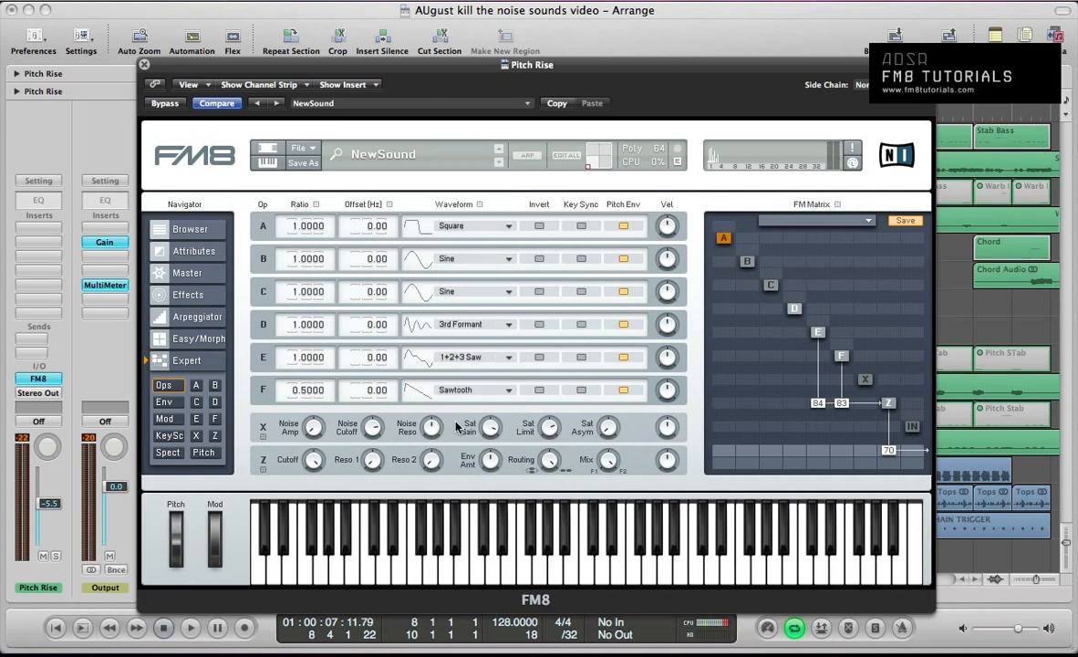
double_click(306, 326)
text(.25)
key(Return)
drag(793, 409, 799, 338)
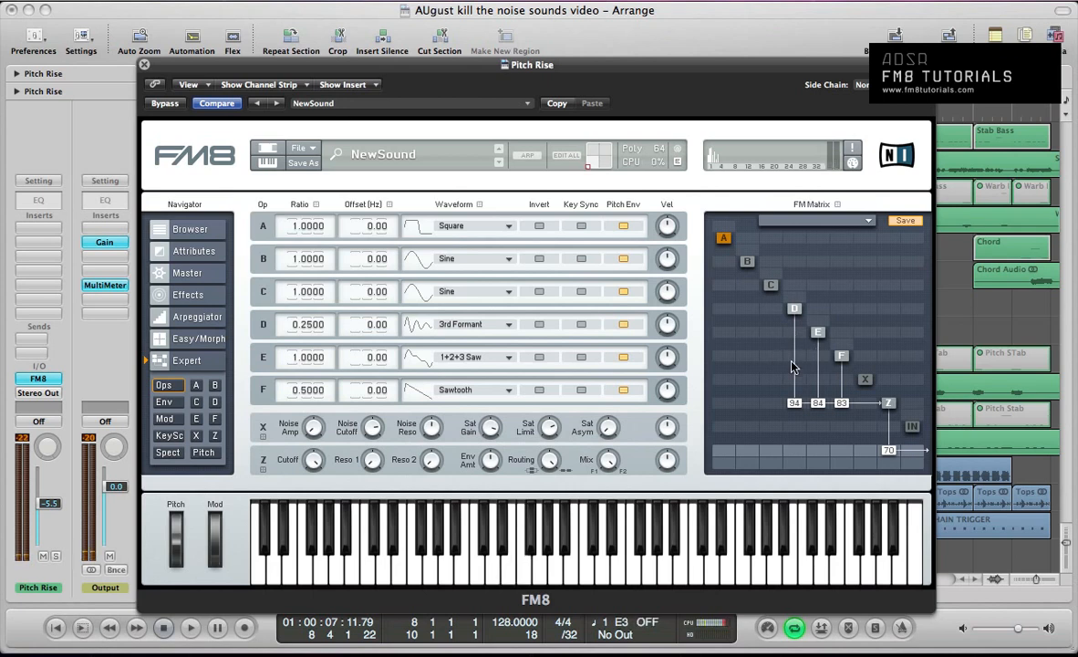
drag(792, 364, 806, 345)
- Set operator C to ratio 0.75 with the 8th Formant waveform, and route it into Z at 87 and D at 28
double_click(308, 292)
key(Return)
click(440, 291)
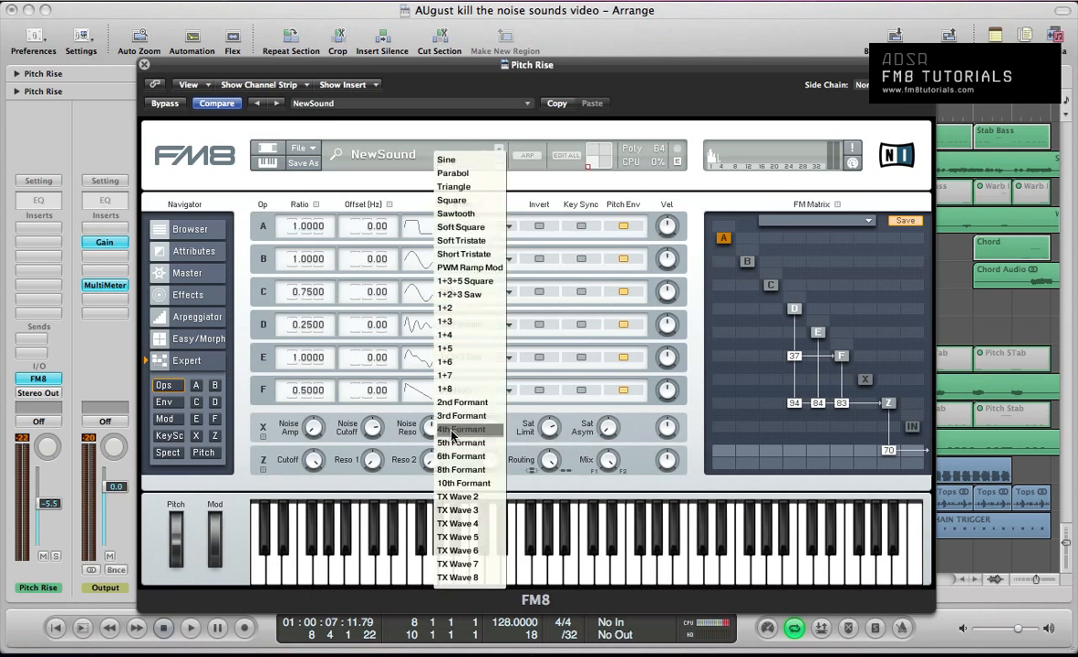
click(461, 469)
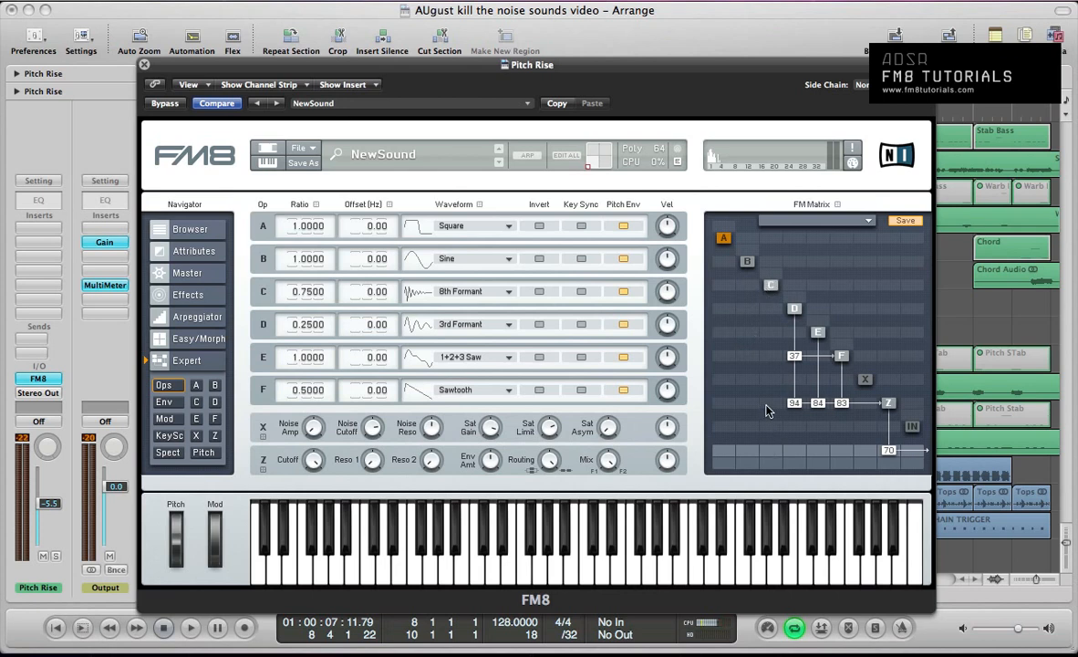
drag(768, 404, 777, 348)
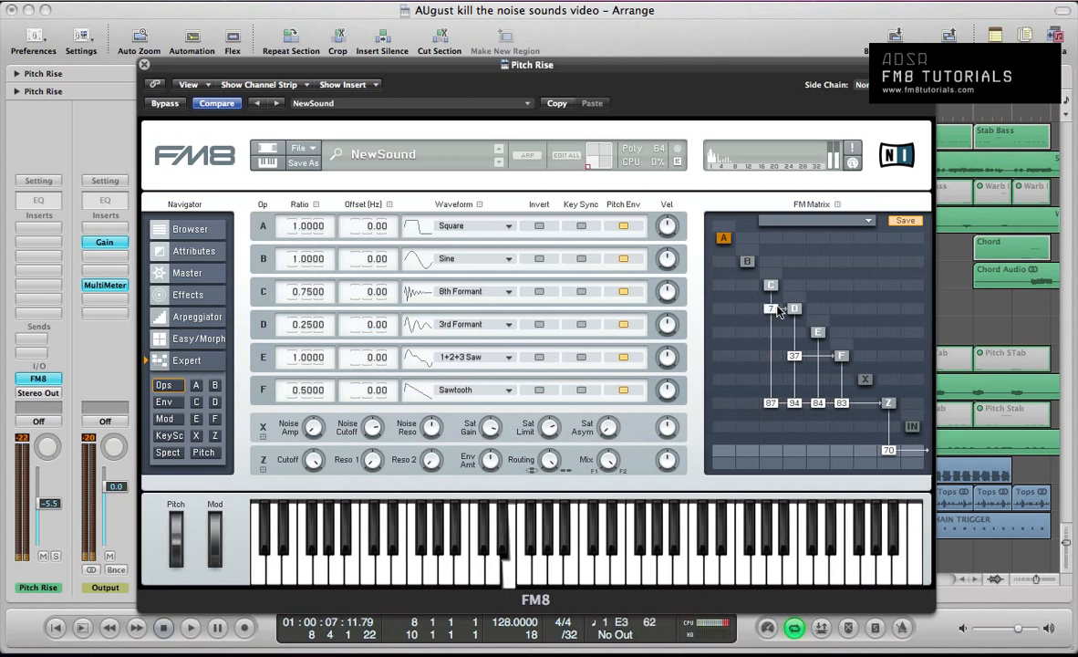
drag(778, 308, 780, 301)
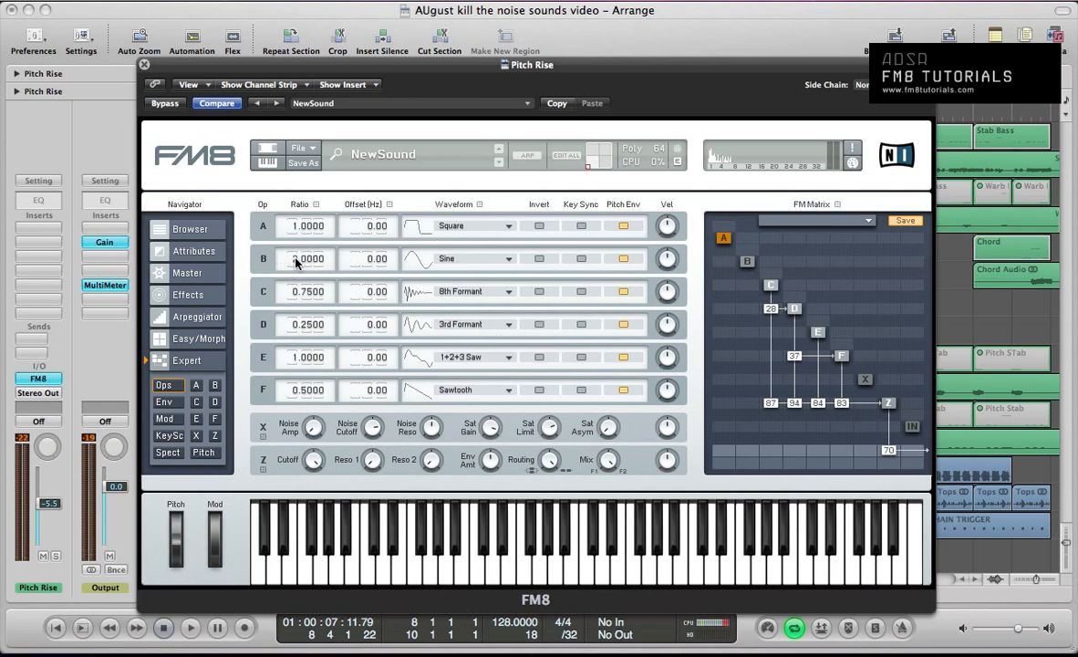
- Set operators A and B to Sawtooth with B at ratio 2, turn on A, and route A and B into Z at 46 and 83
click(419, 258)
click(449, 223)
click(410, 225)
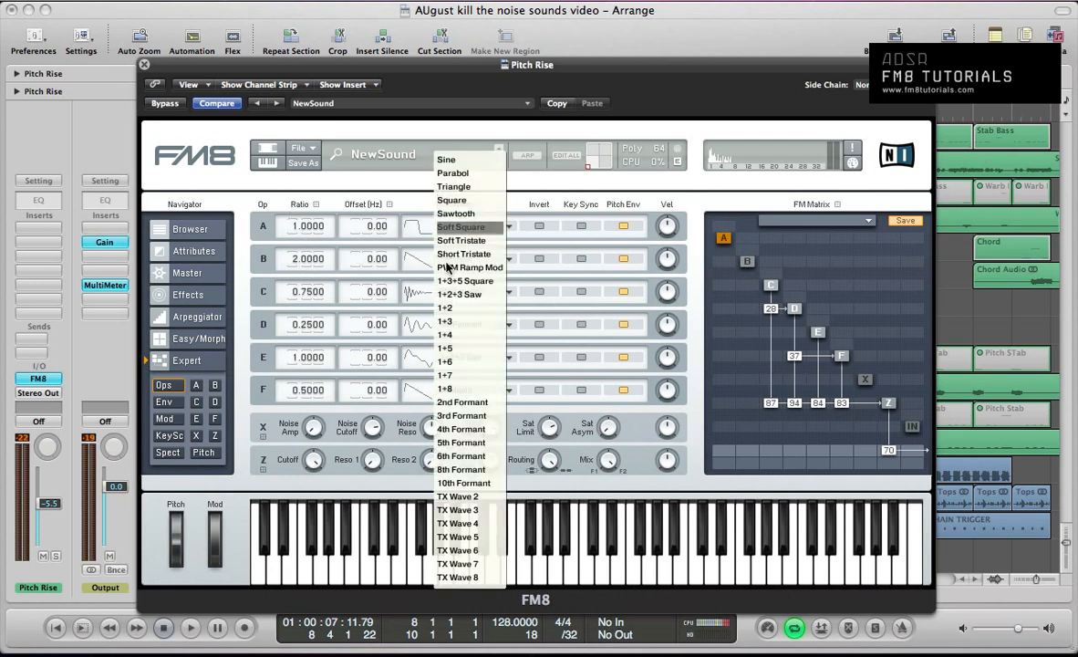
click(451, 213)
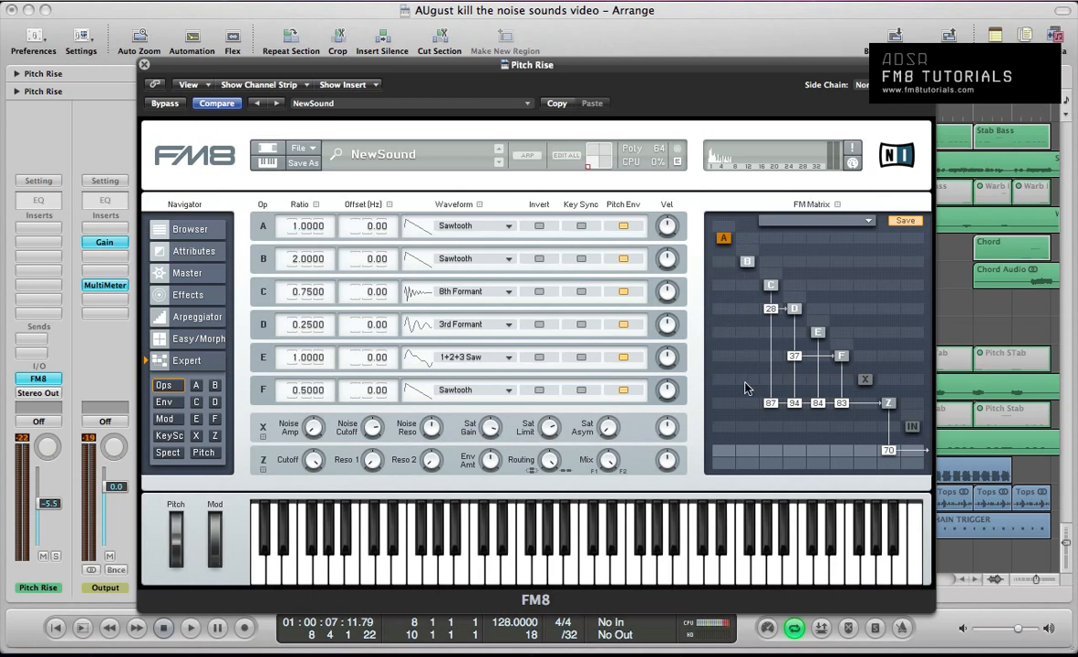
drag(747, 402, 754, 342)
click(722, 240)
drag(725, 405, 732, 383)
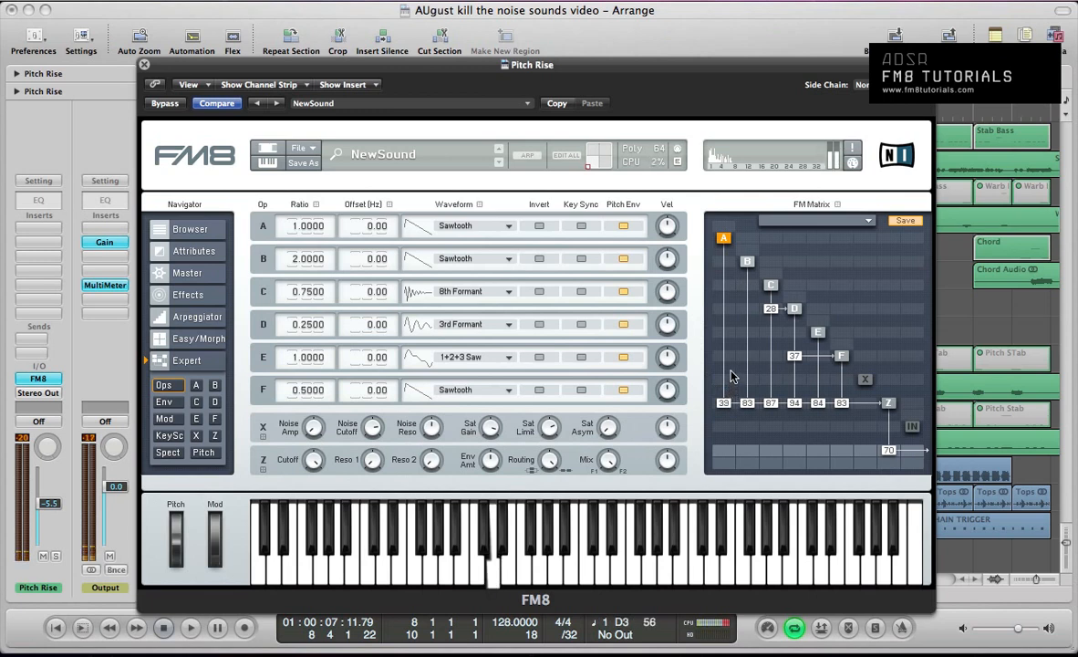
drag(733, 384, 732, 371)
- In the Master settings, set unison to 4 voices with detune 66 and pan 97, and quality to analog 44 and digital 100
click(164, 271)
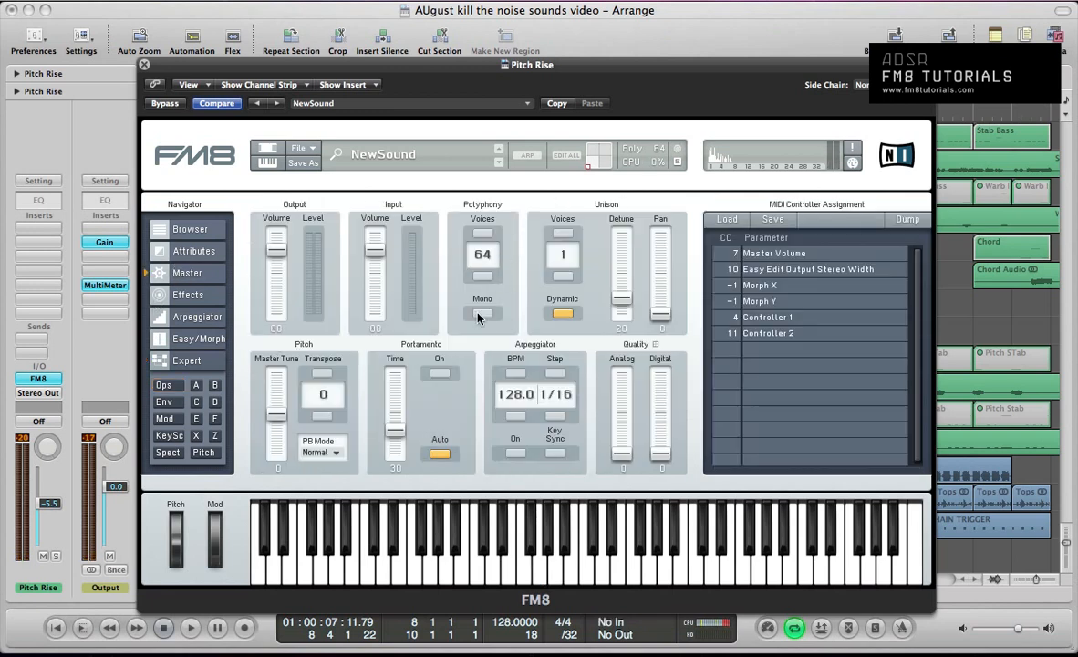
click(563, 234)
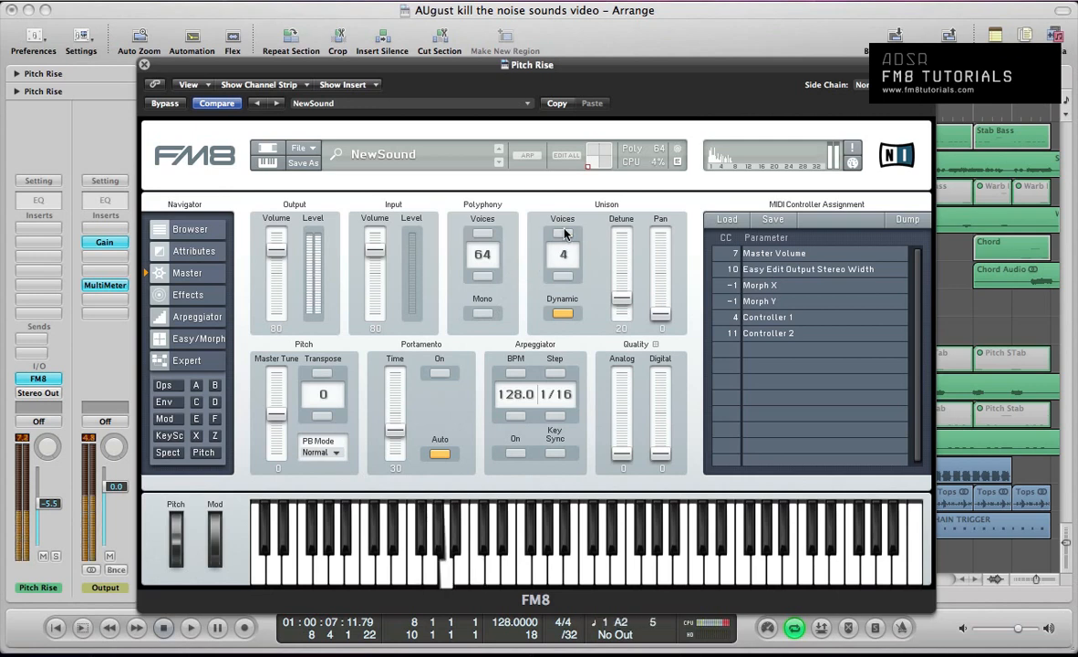
double_click(621, 325)
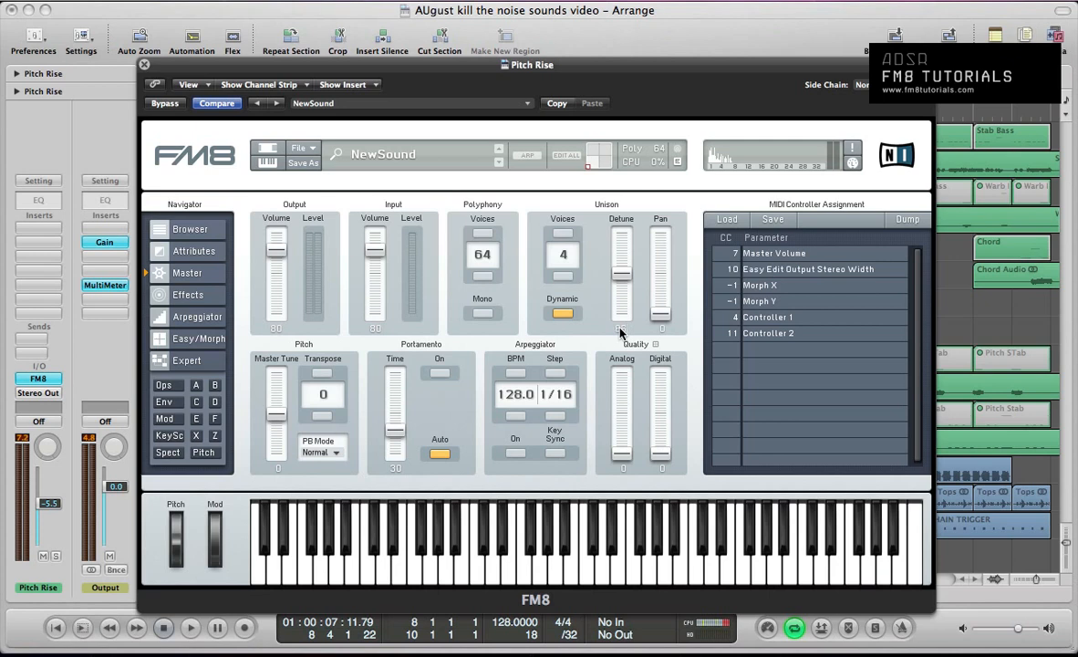
key(Return)
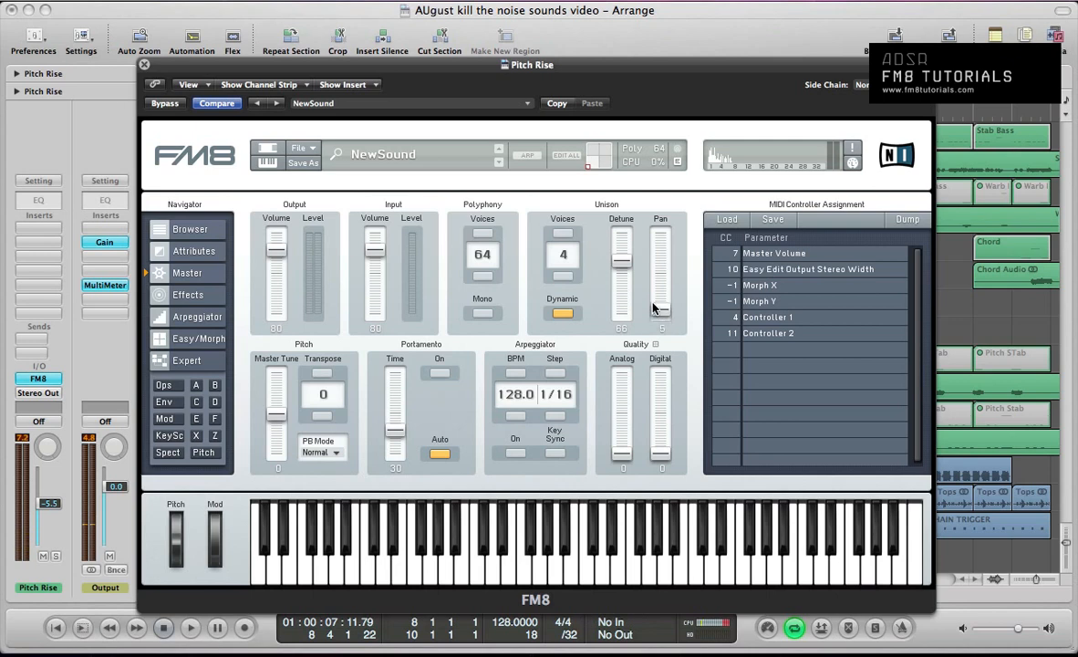
drag(654, 317, 663, 210)
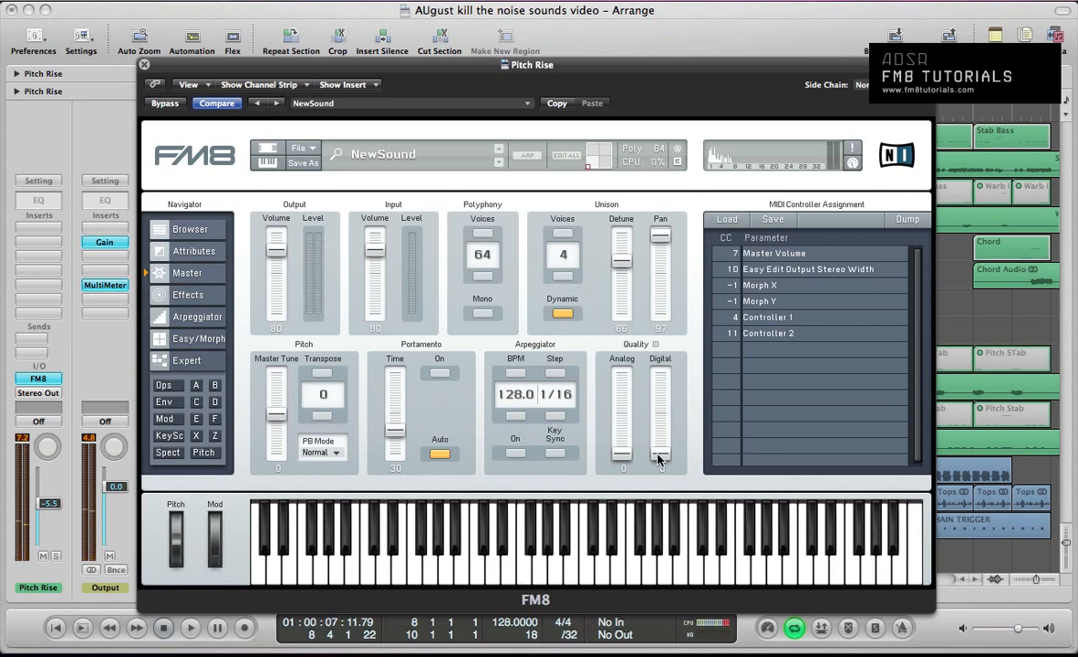
drag(659, 455, 645, 193)
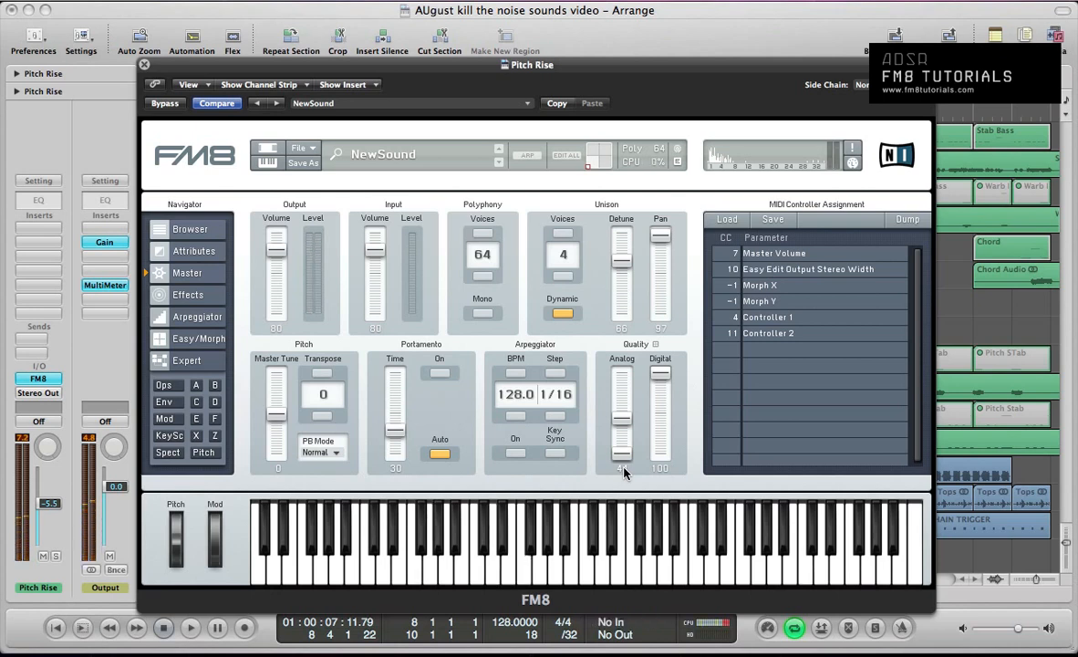
- Link the envelopes of operators A to F with a release time of about 0.22, and raise filter 1's resonance in Z to about 33
click(163, 403)
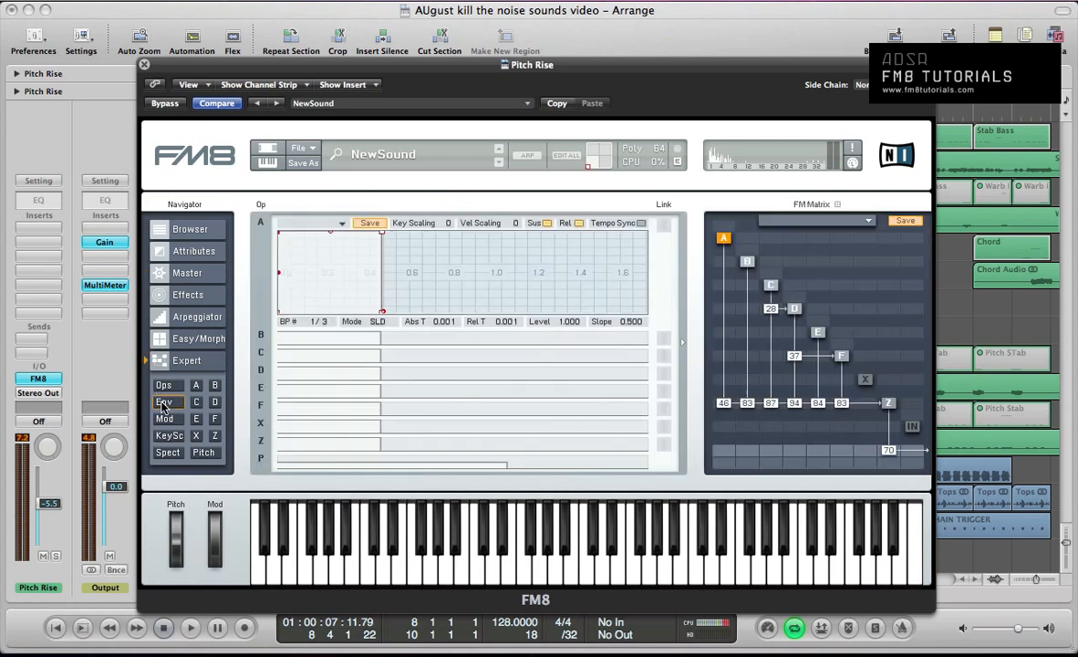
click(315, 407)
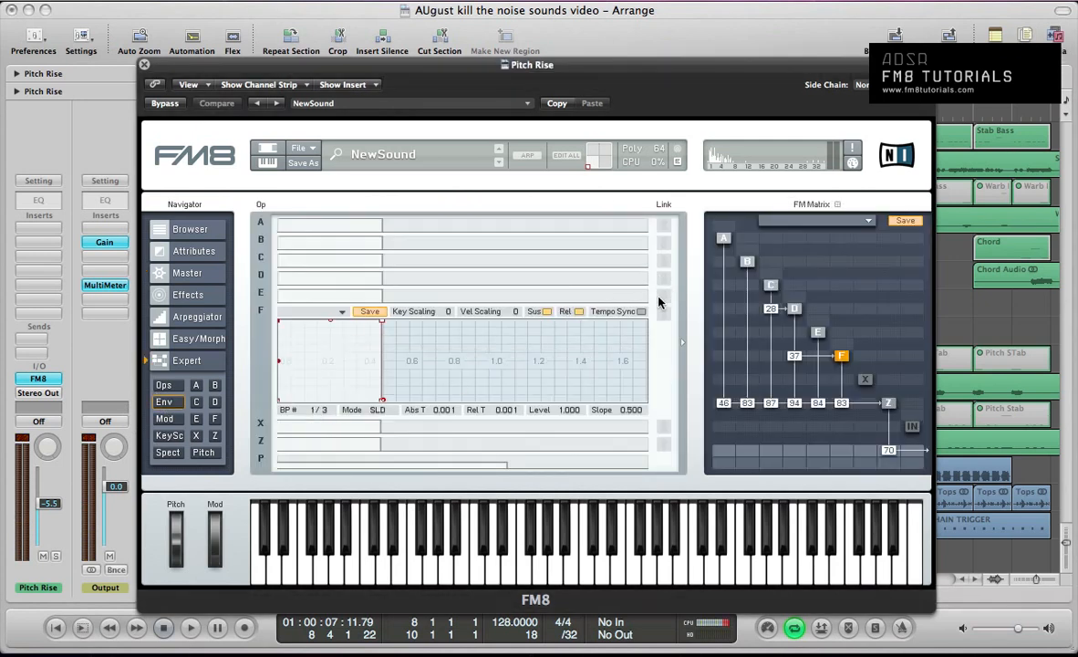
drag(659, 299, 664, 225)
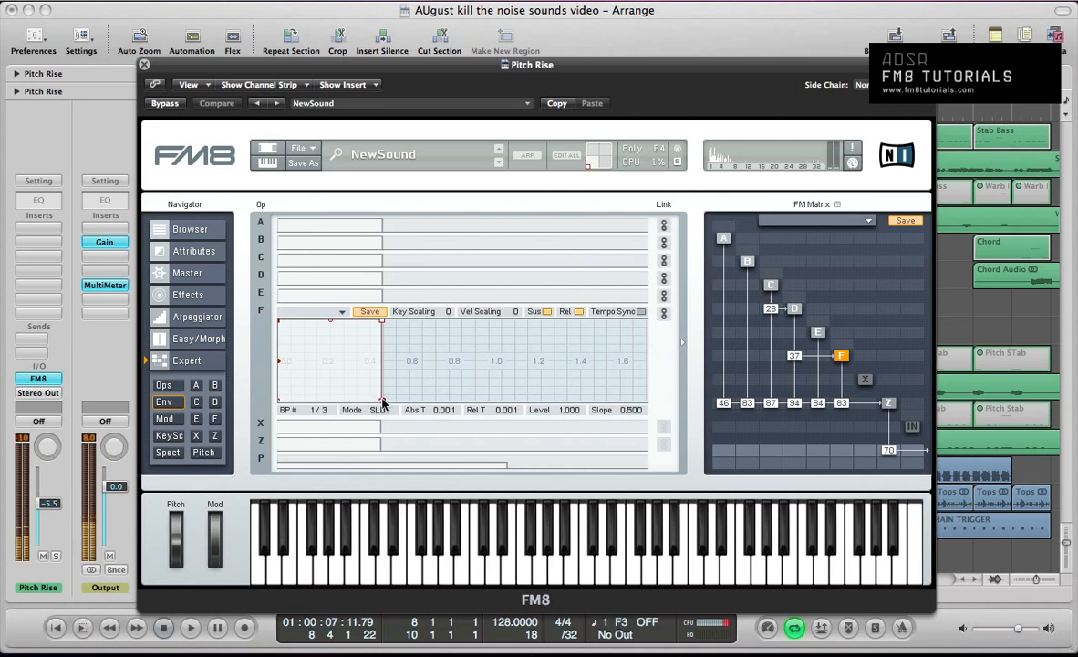
drag(383, 404, 430, 410)
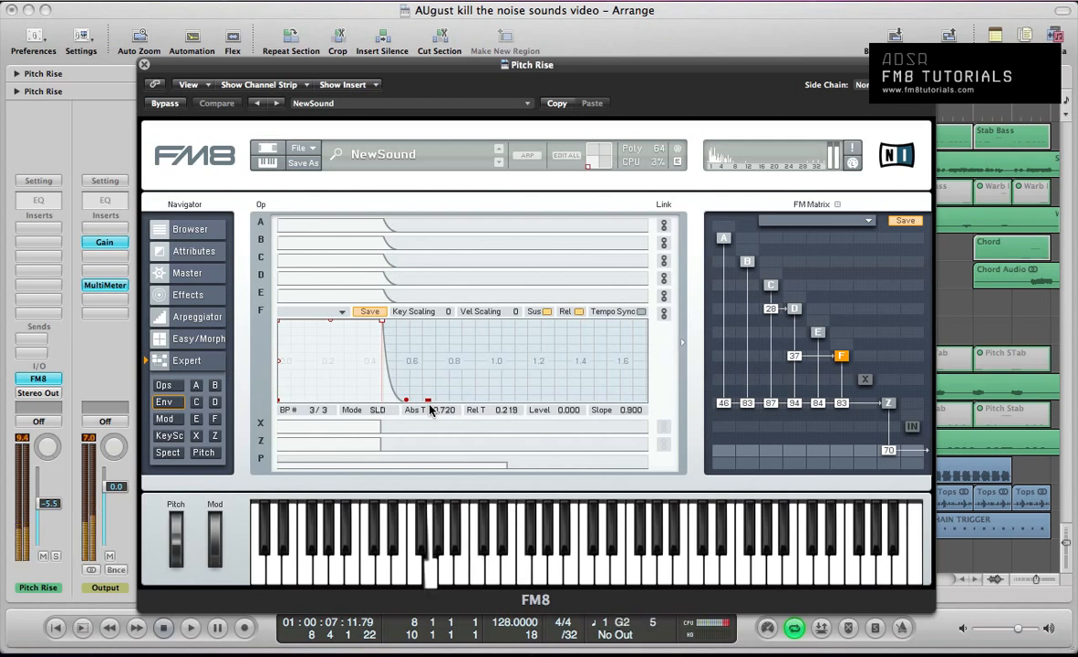
click(215, 436)
drag(448, 233, 450, 204)
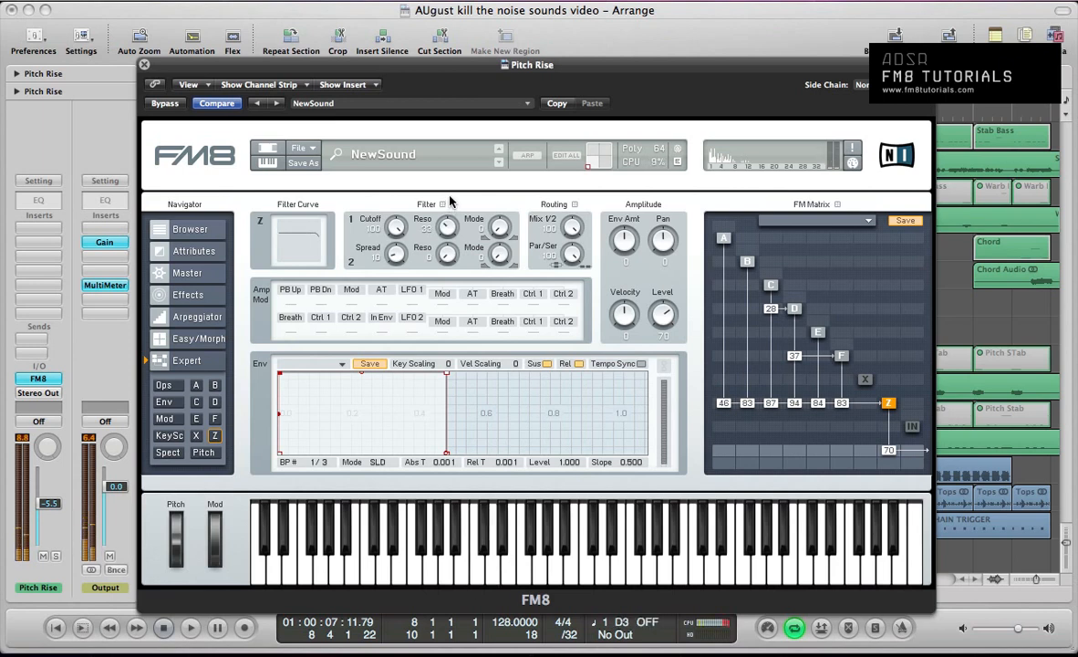
- Open the pitch settings of the patch, and play the Pitch Rise Audio region in solo as a reference
click(205, 451)
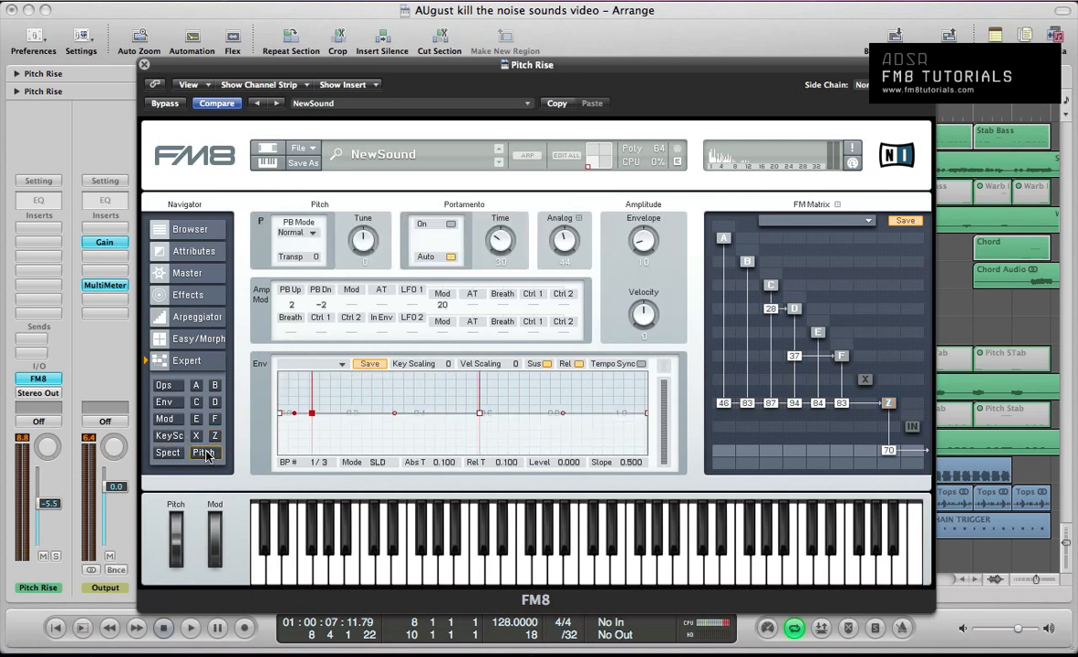
key(super+w)
click(715, 330)
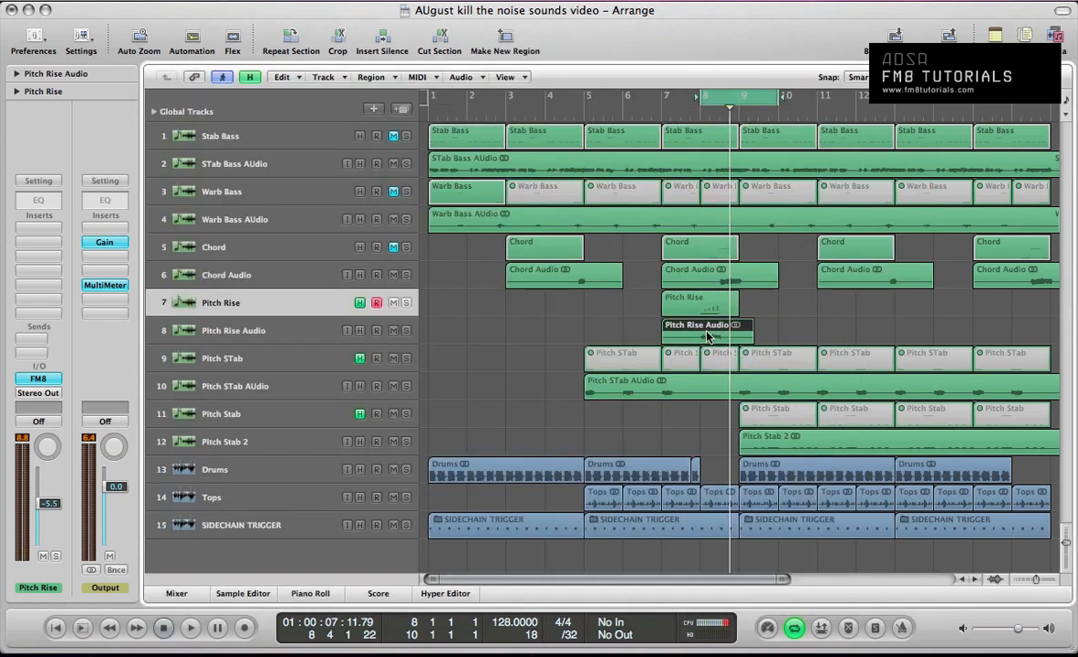
key(ctrl+s)
key(space)
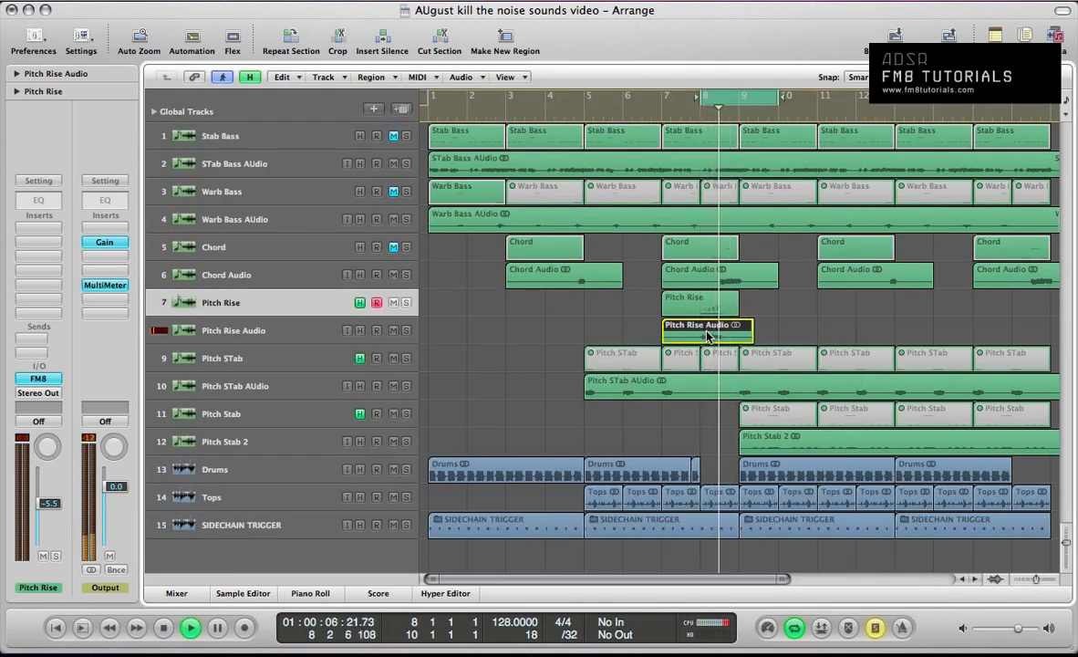
- Set the Pitch Rise patch's pitch bend up amount to 12, and audition its region with the bend curve in the Piano Roll
click(687, 310)
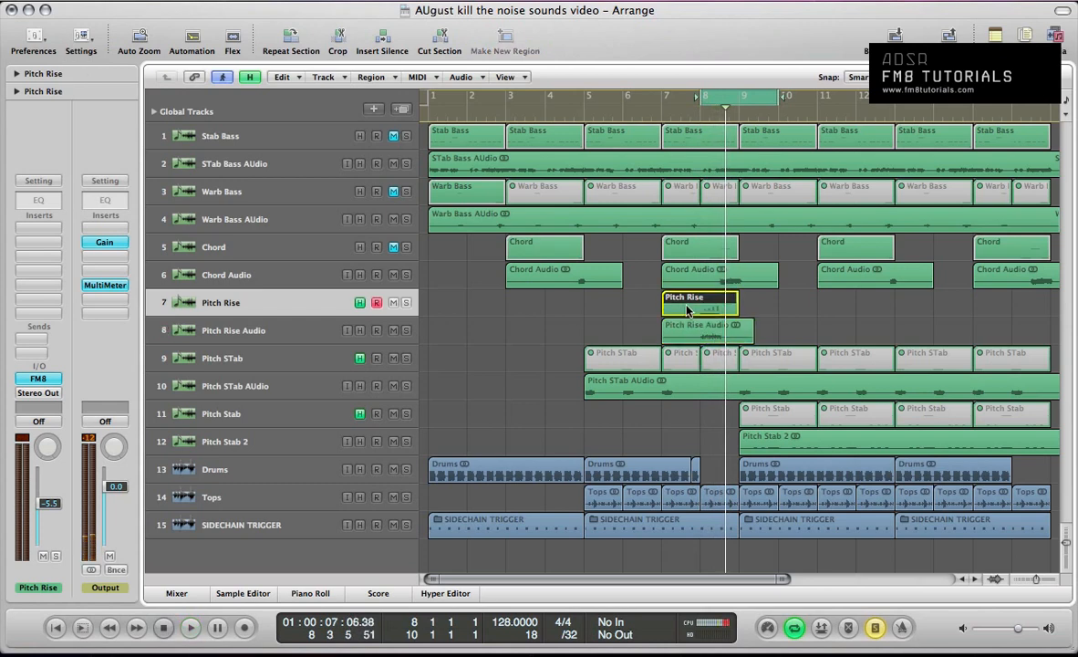
key(v)
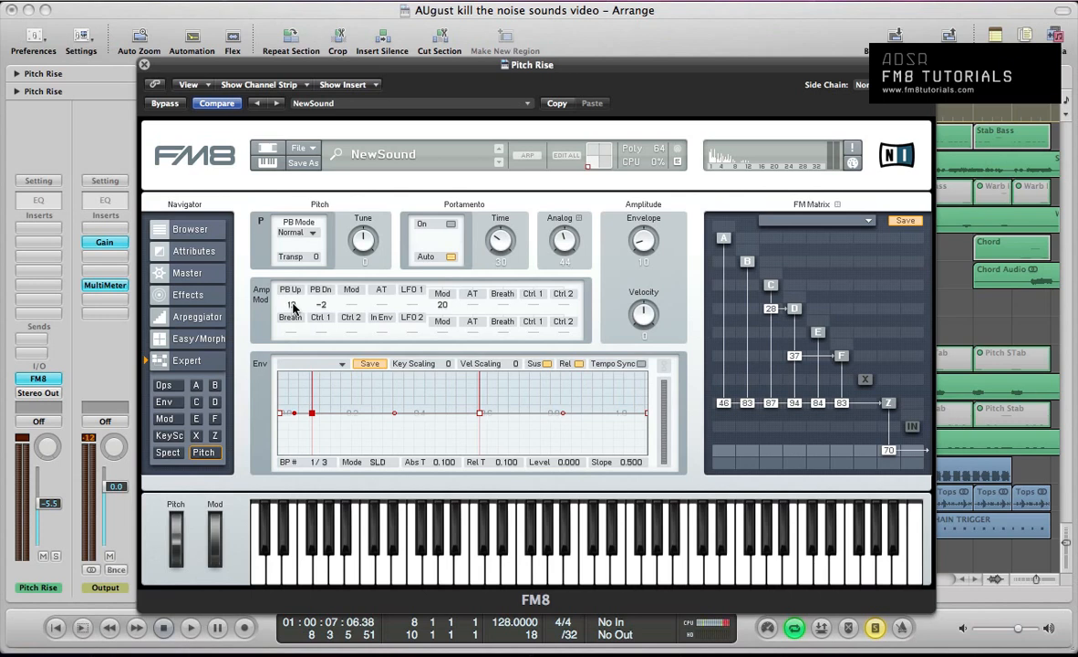
key(super+w)
key(p)
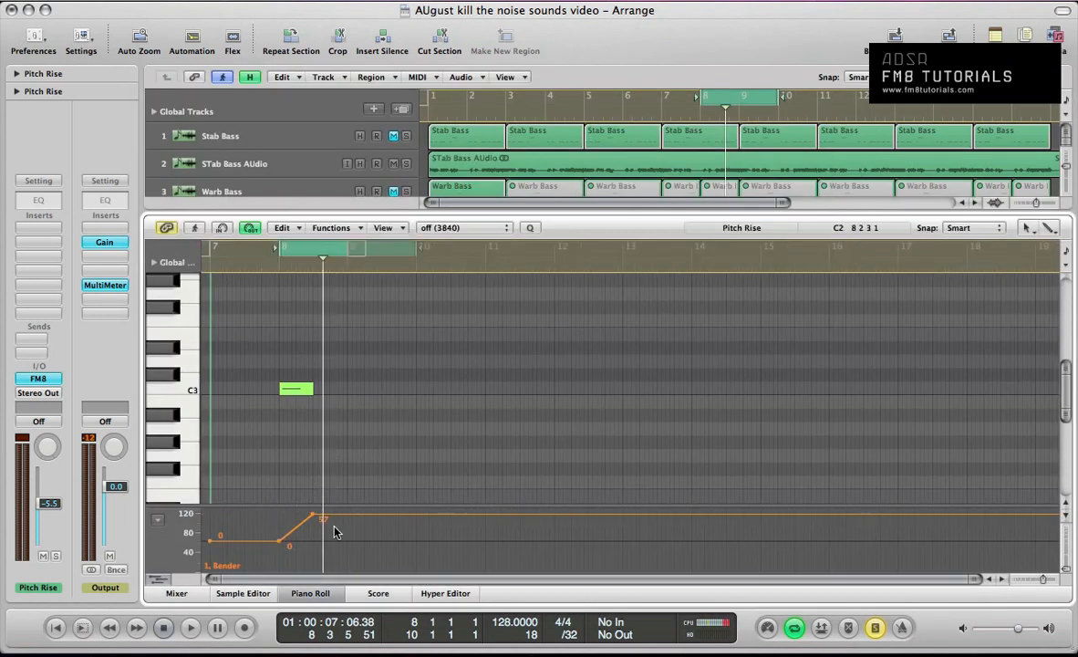
key(space)
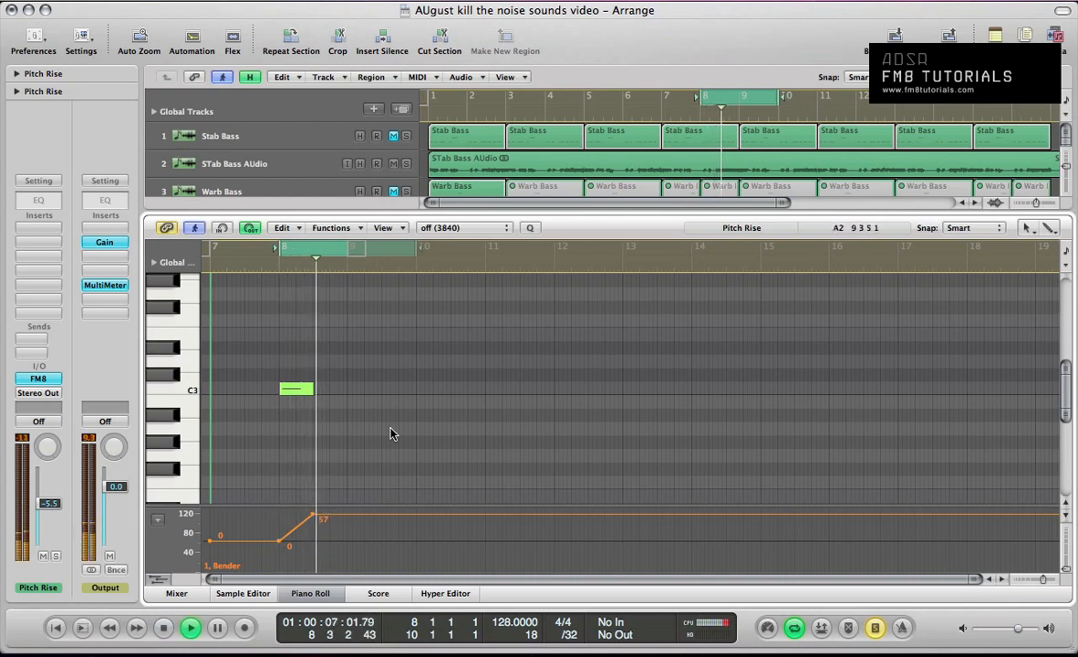
key(space)
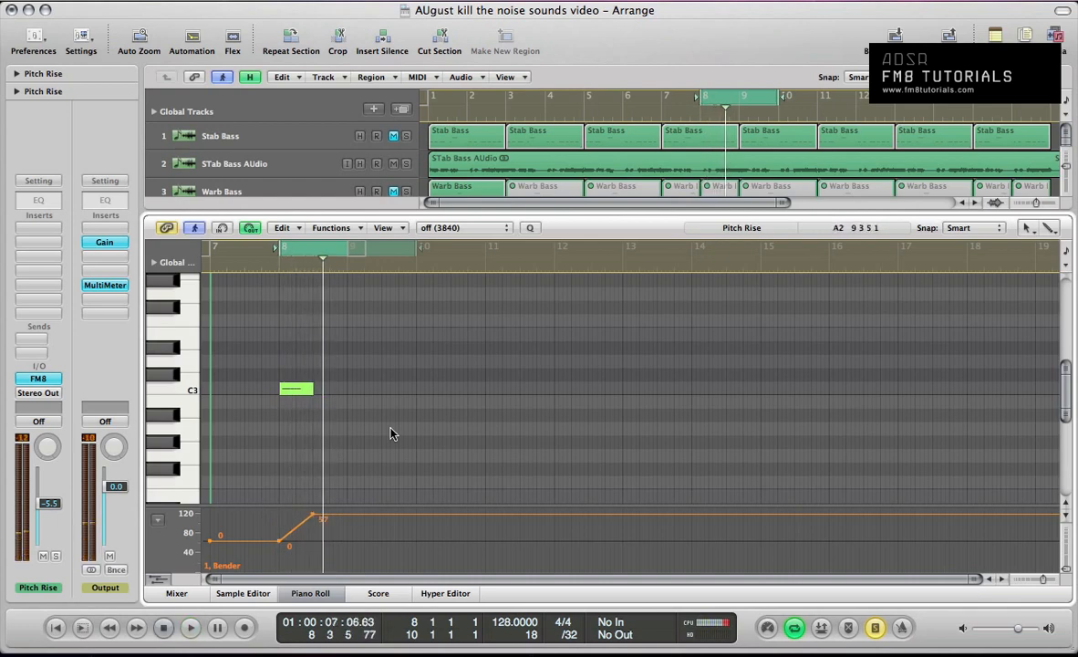
- Enable the Shelving EQ in FM8's effects and boost its high band slightly during playback
key(p)
key(v)
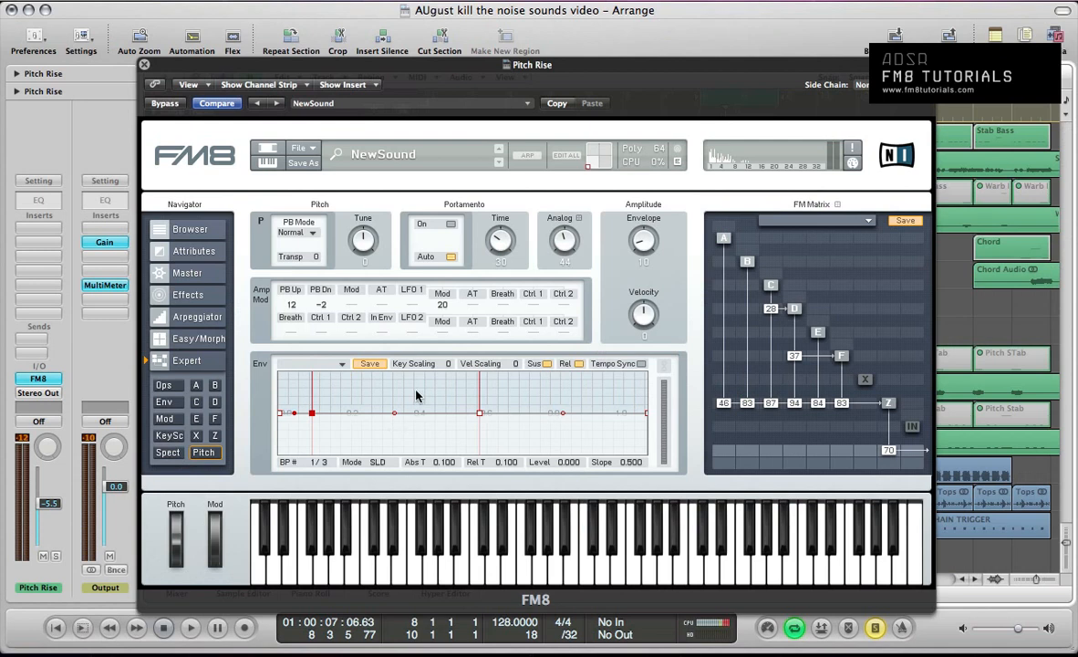
click(188, 301)
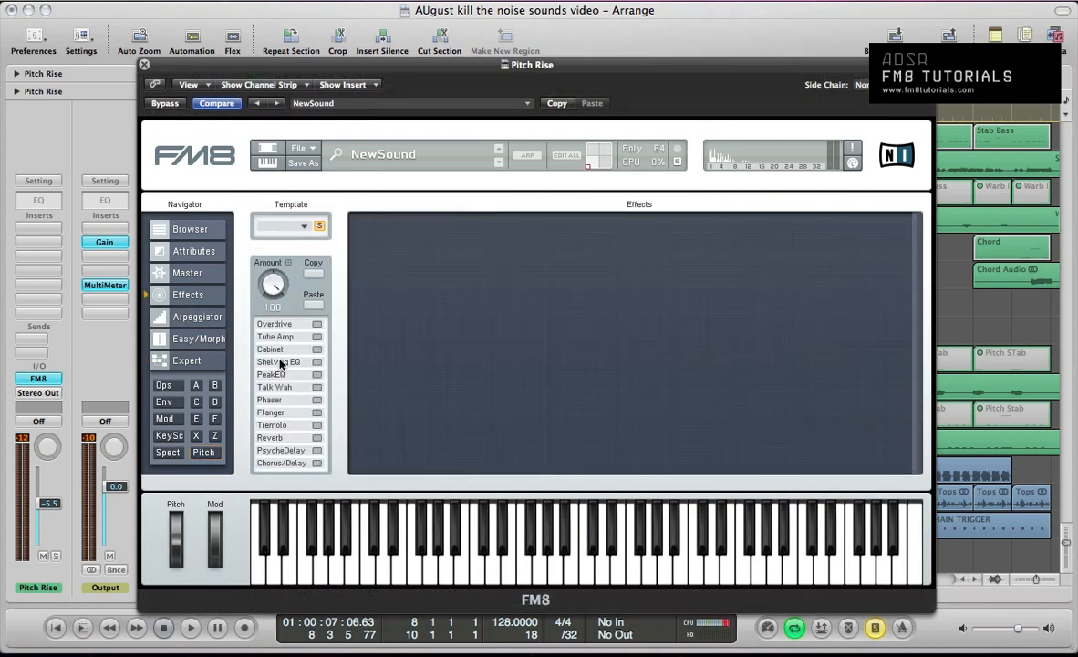
click(317, 362)
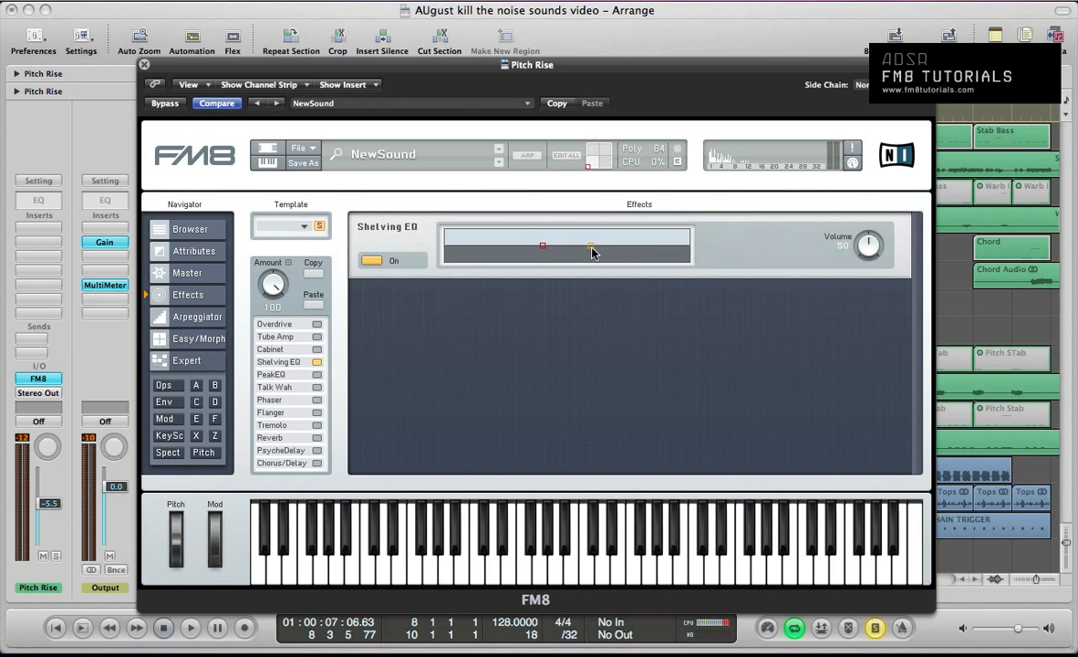
key(space)
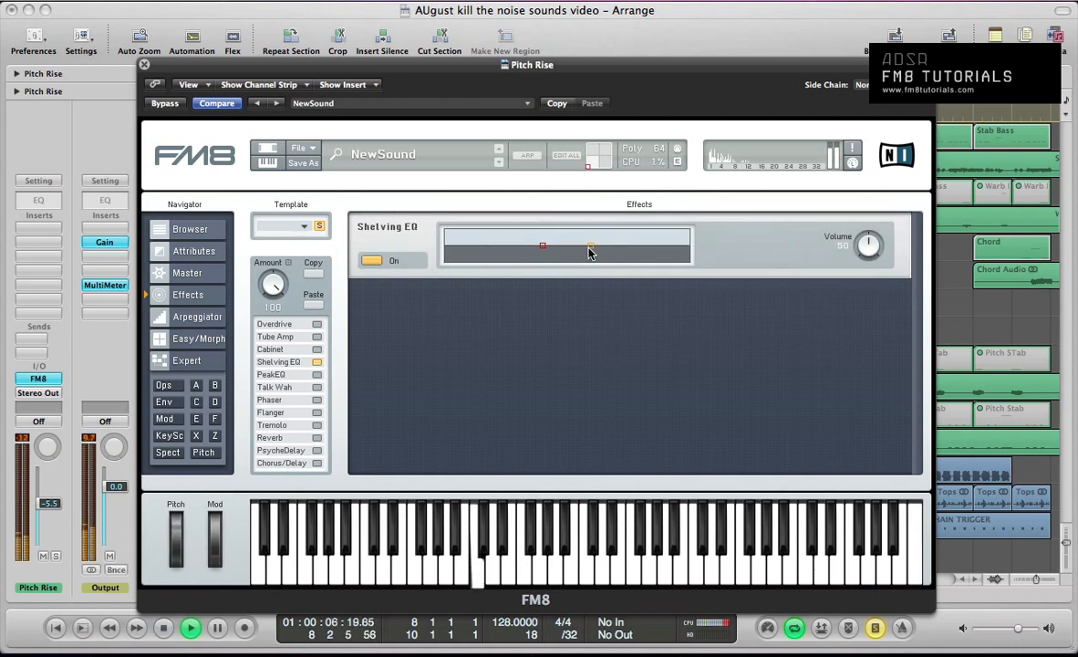
drag(590, 245, 591, 241)
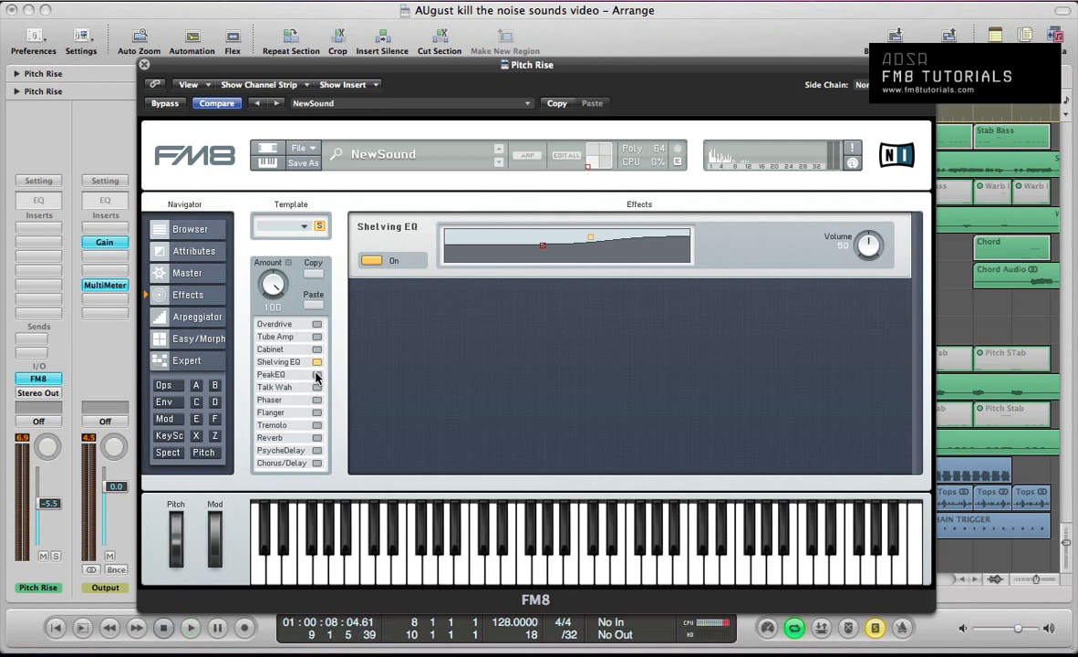
- Enable the Peak EQ with slight boosts on both bands and Q2 at 69, and lower the Shelving EQ volume to 42
click(317, 375)
key(space)
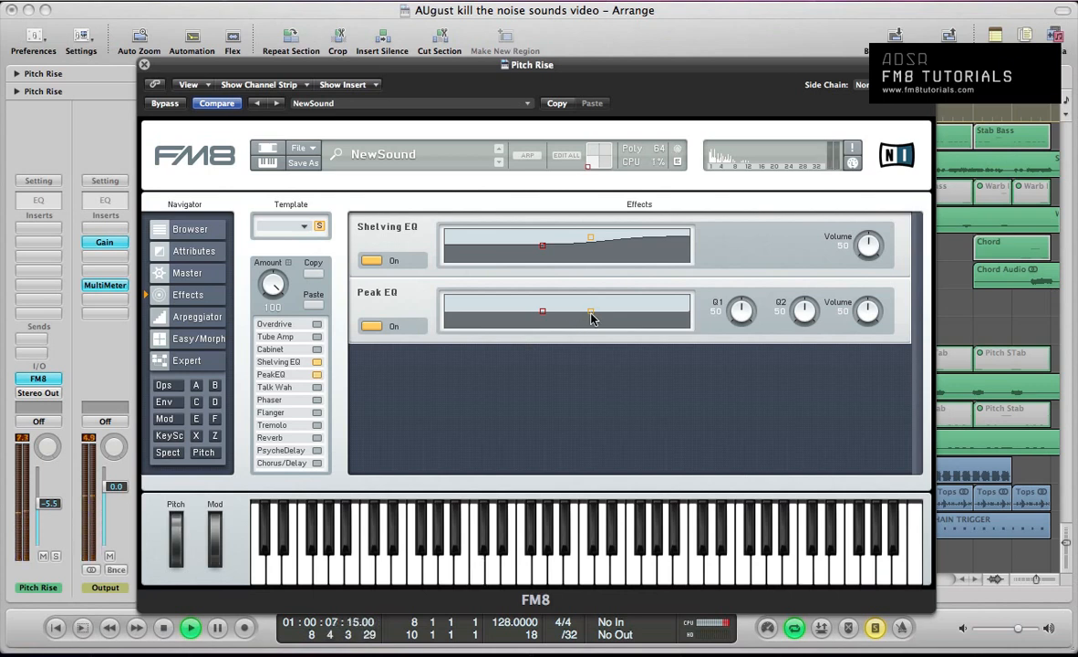
drag(598, 311, 609, 310)
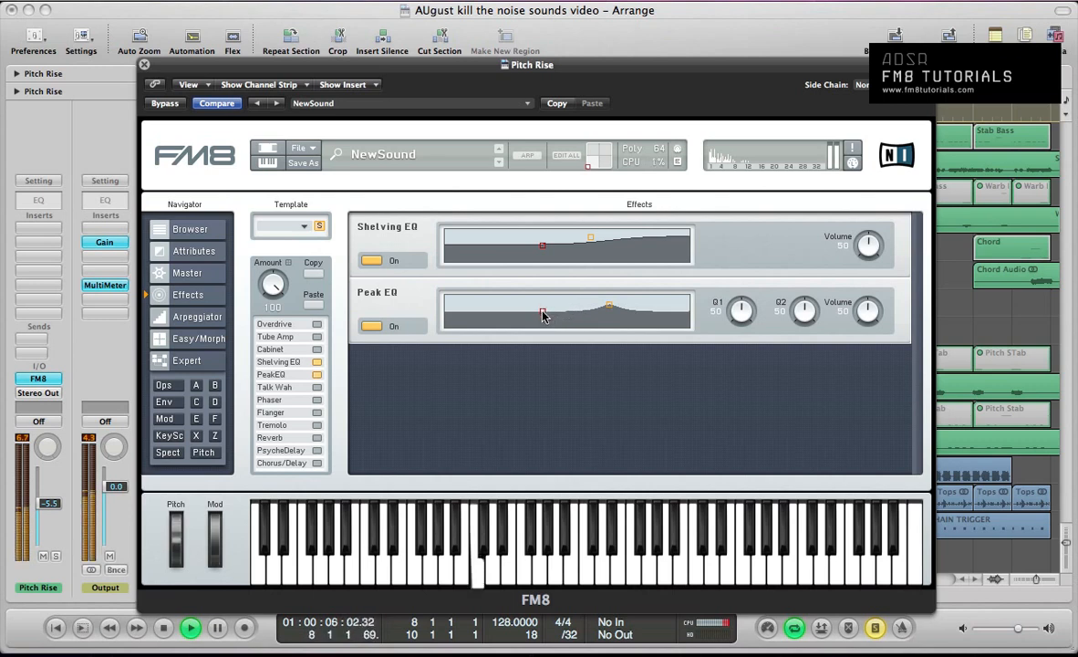
drag(542, 311, 543, 307)
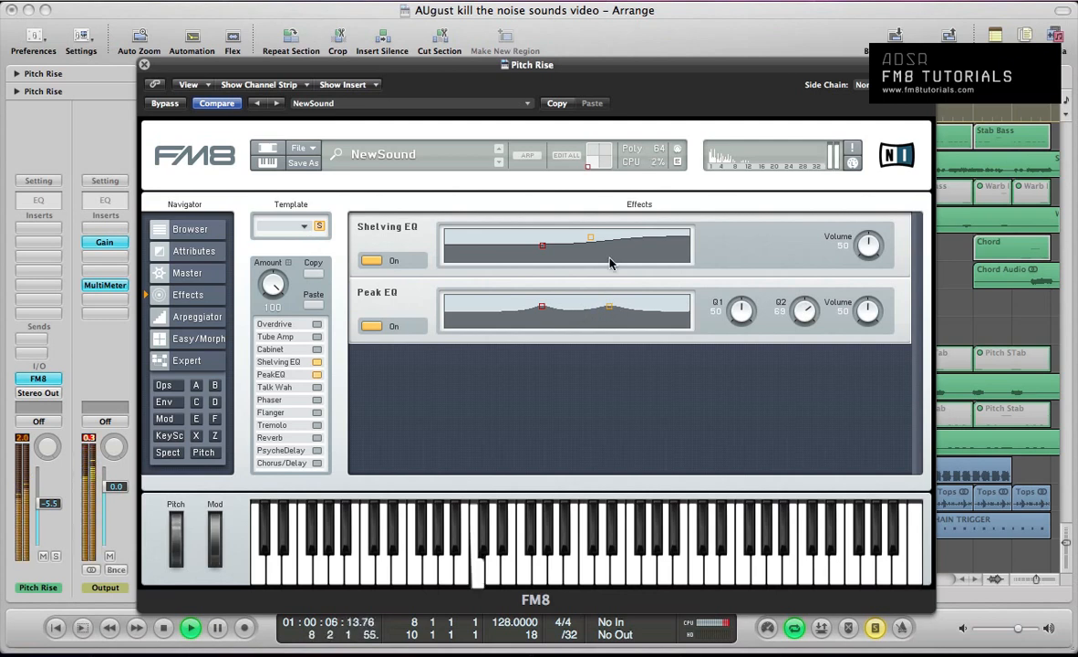
drag(877, 249, 878, 258)
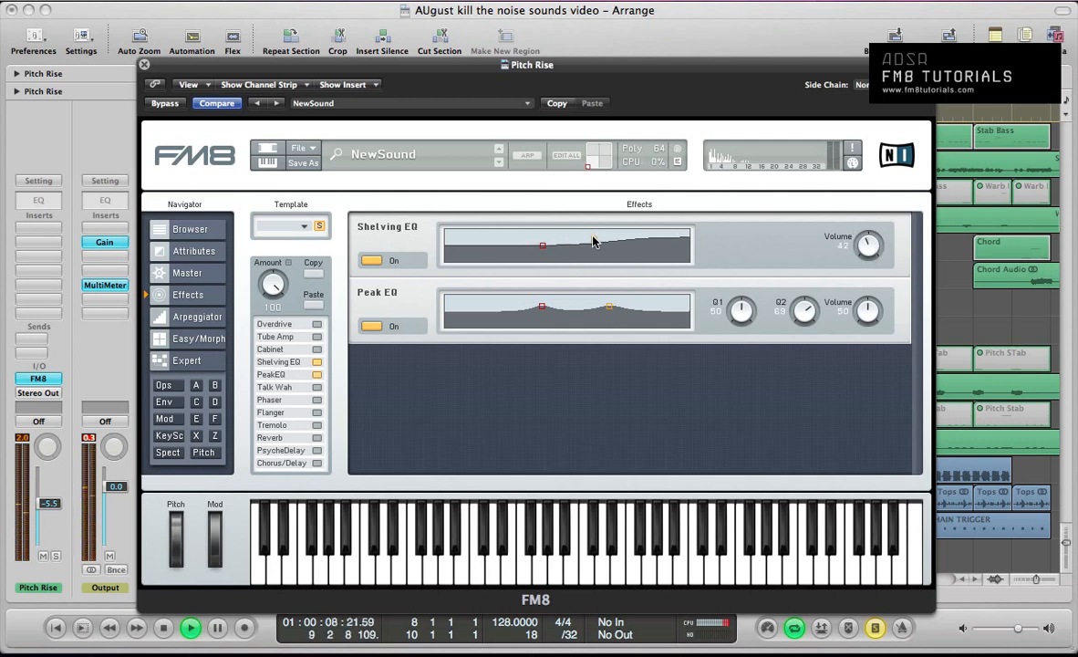
key(space)
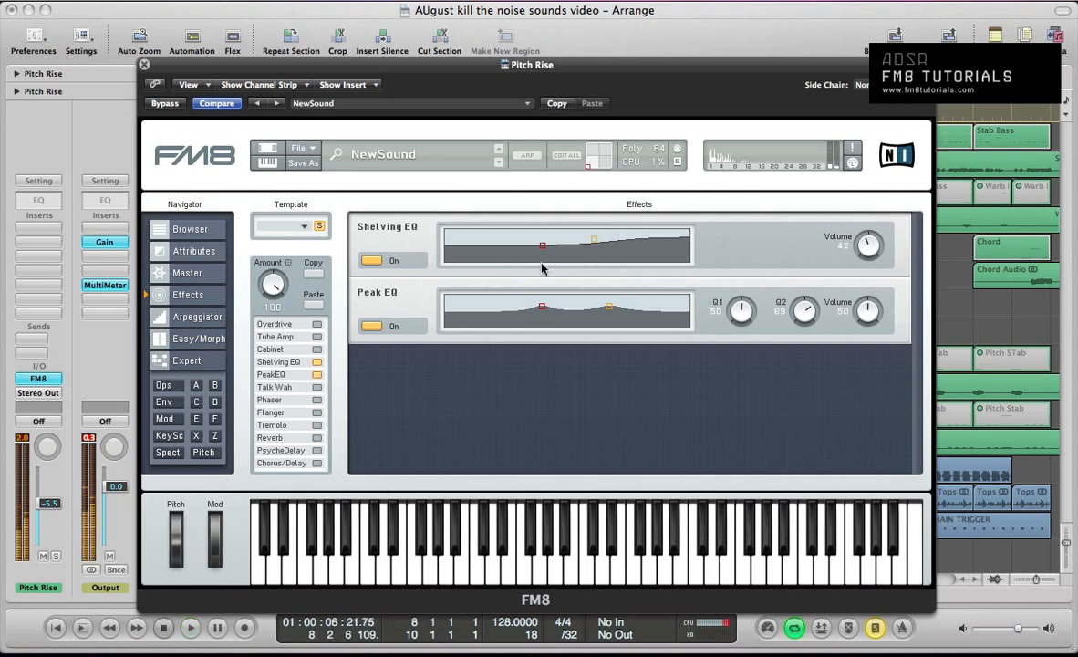
- Enable the Tremolo effect with Sync on, rate 72 and intensity 40, auditioning it during playback
click(316, 426)
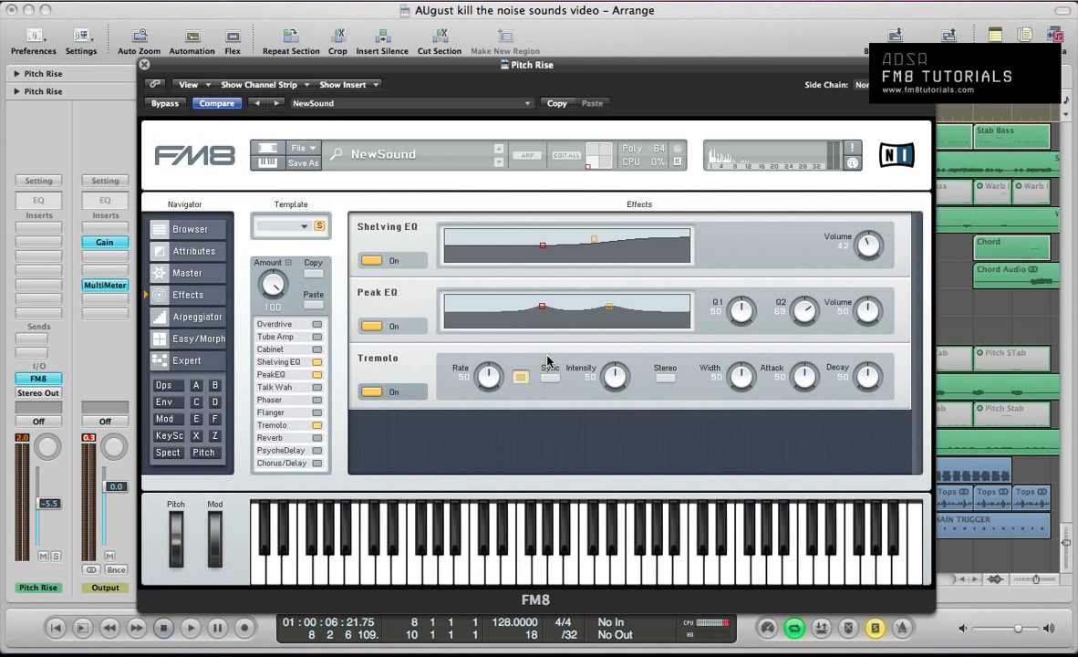
key(space)
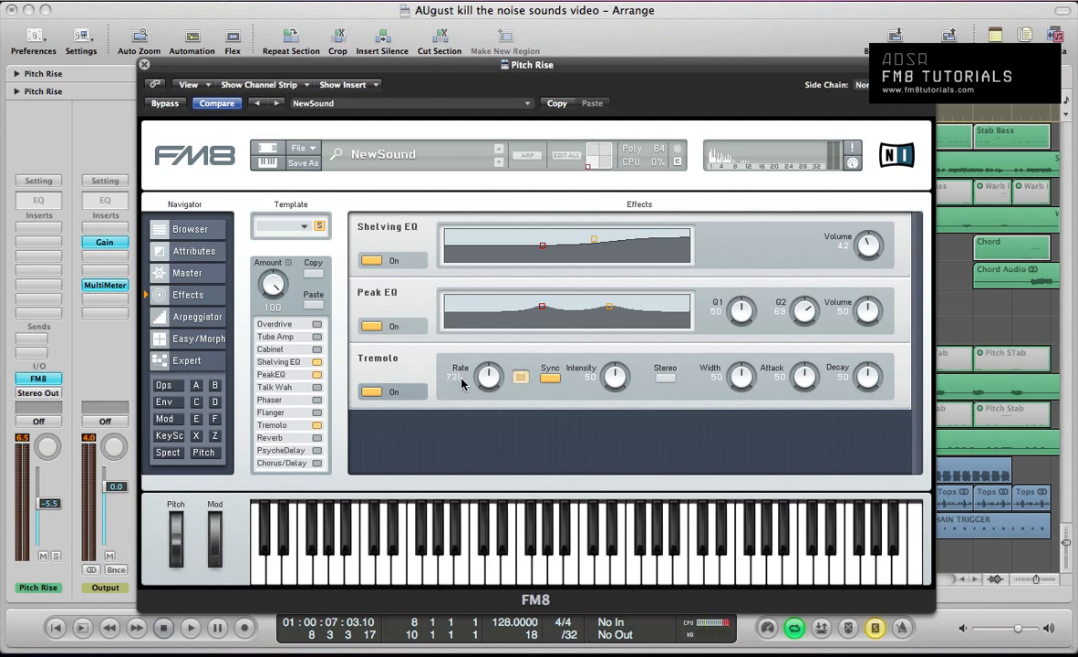
key(space)
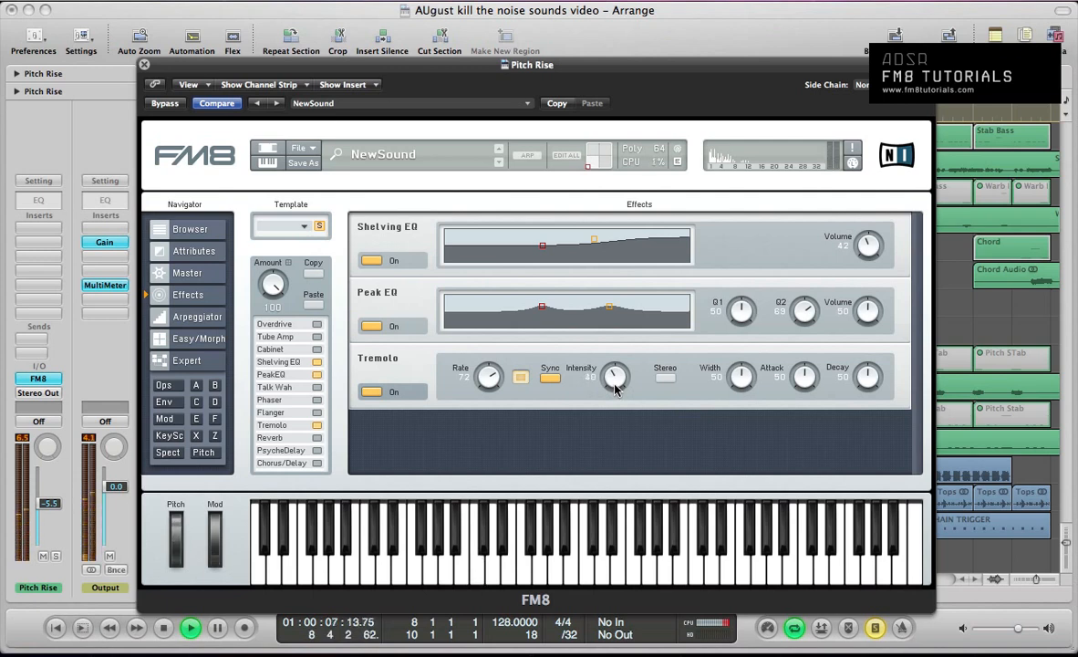
key(super+w)
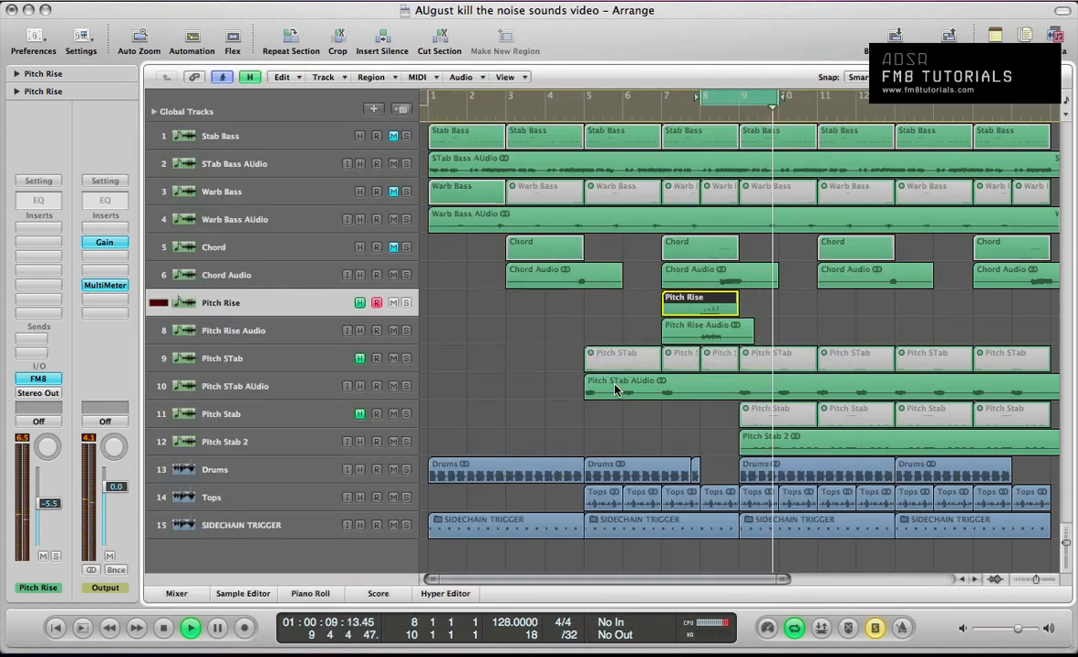
key(space)
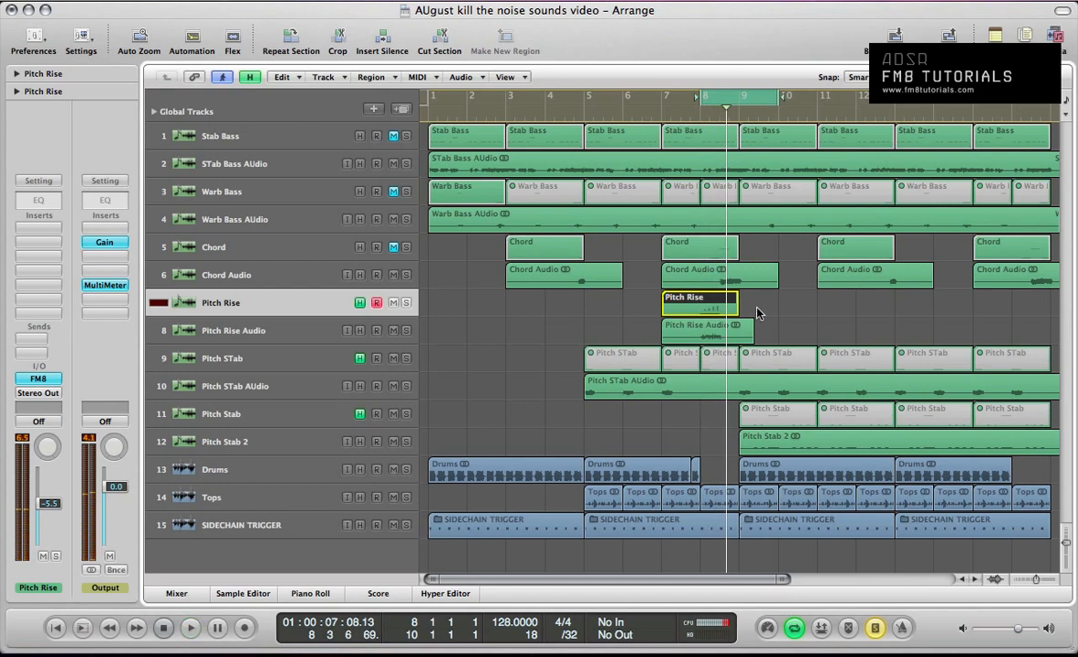
- Compare the Pitch Rise Audio track with the Pitch Rise instrument, moving the cycle range to 7 3 5 1 through 9 1 1 1
click(270, 326)
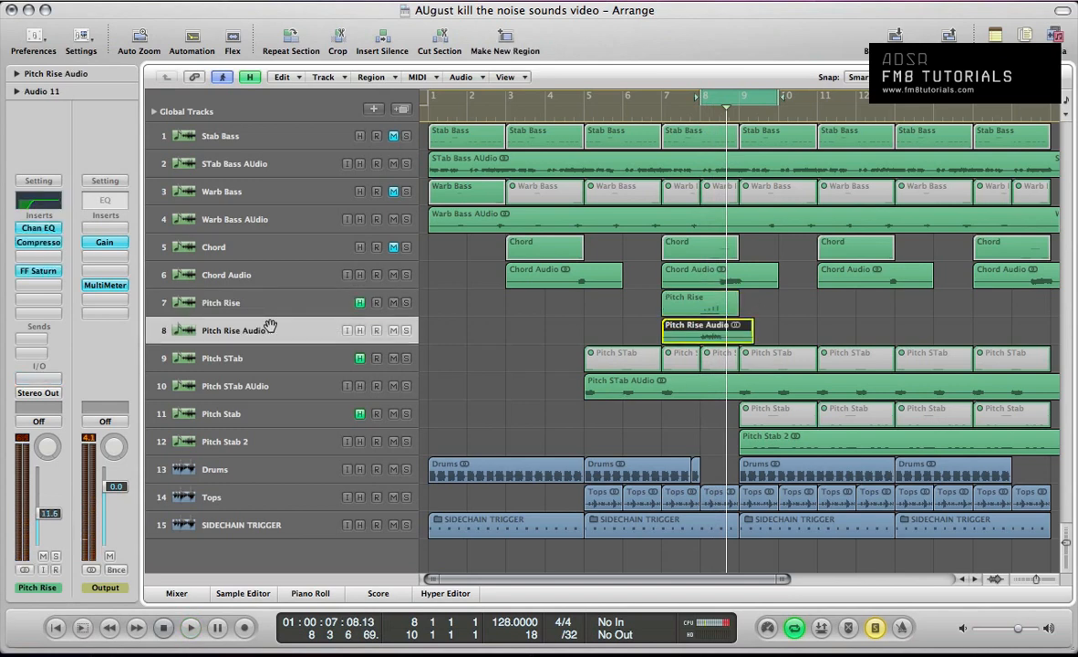
key(space)
key(space)
click(248, 301)
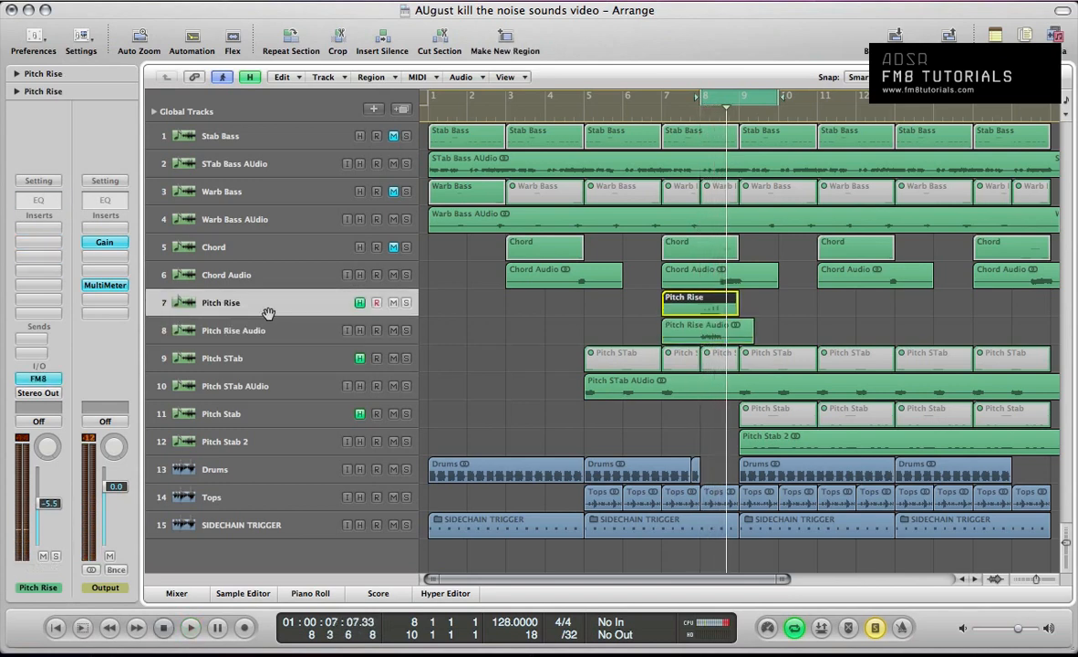
drag(735, 94, 687, 97)
key(space)
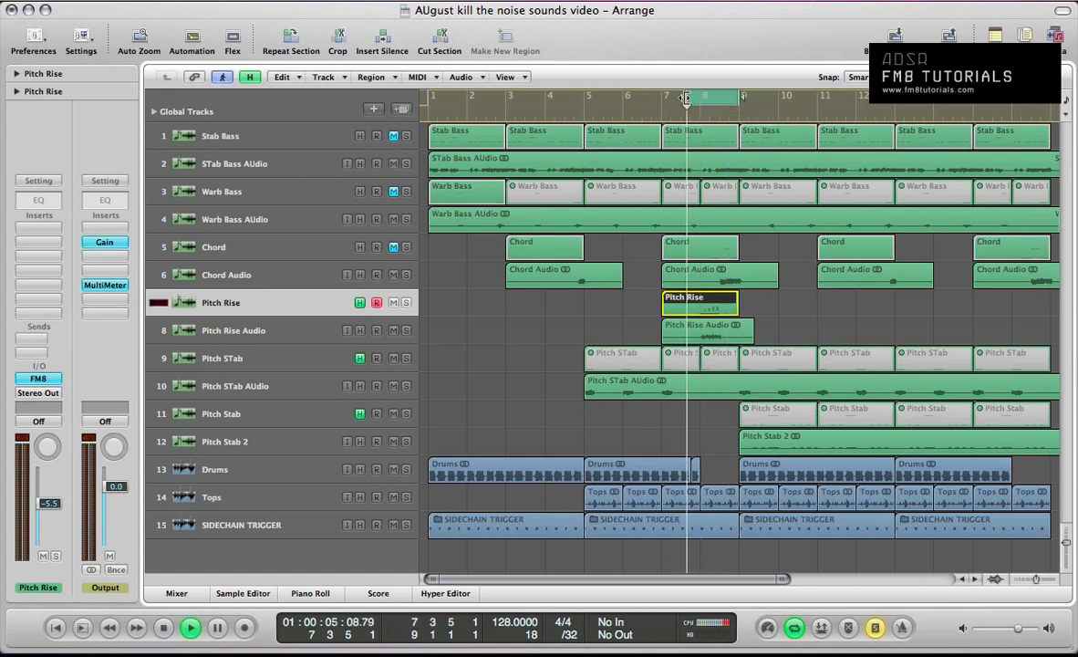
key(space)
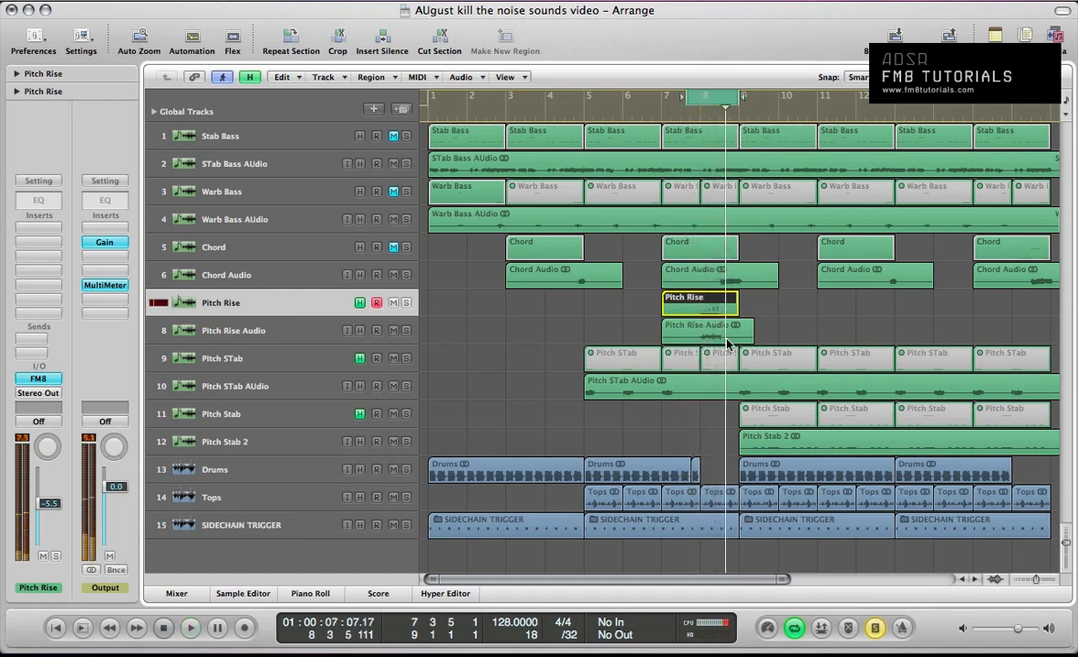
- Examine the Channel EQ low cut and the FF Saturn settings on the Pitch Rise Audio track, playing the region in solo
click(732, 325)
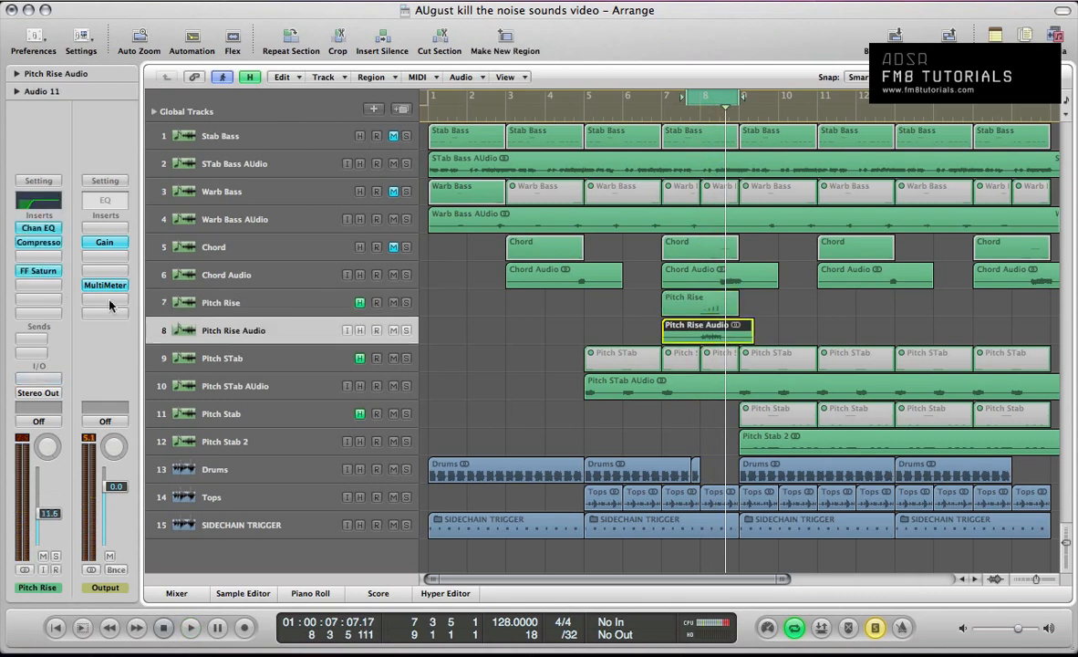
click(38, 231)
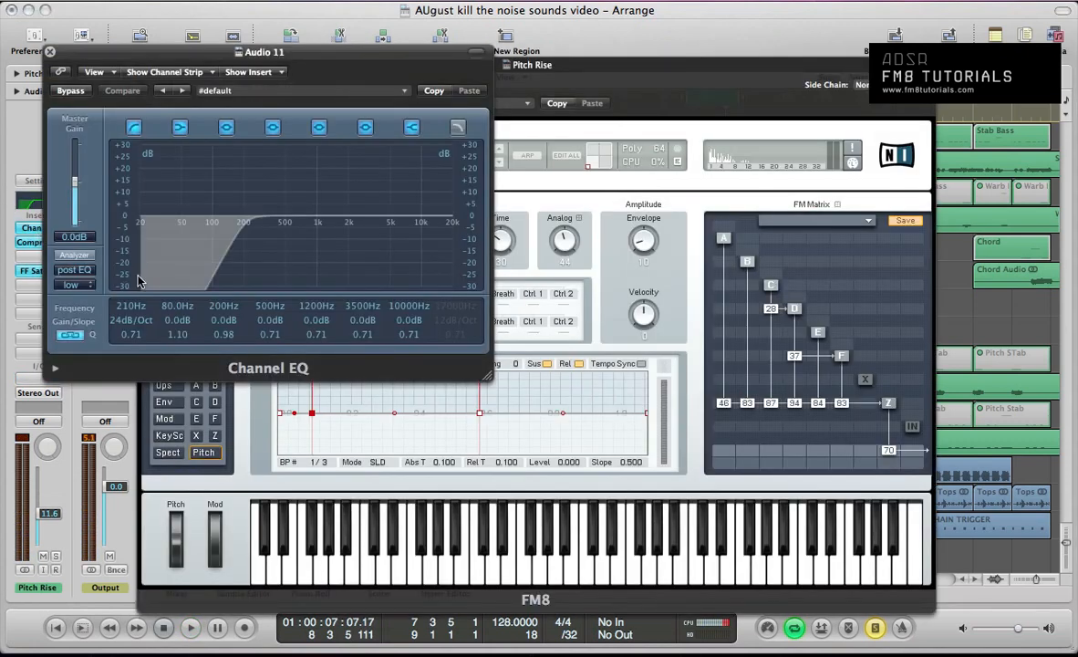
click(46, 46)
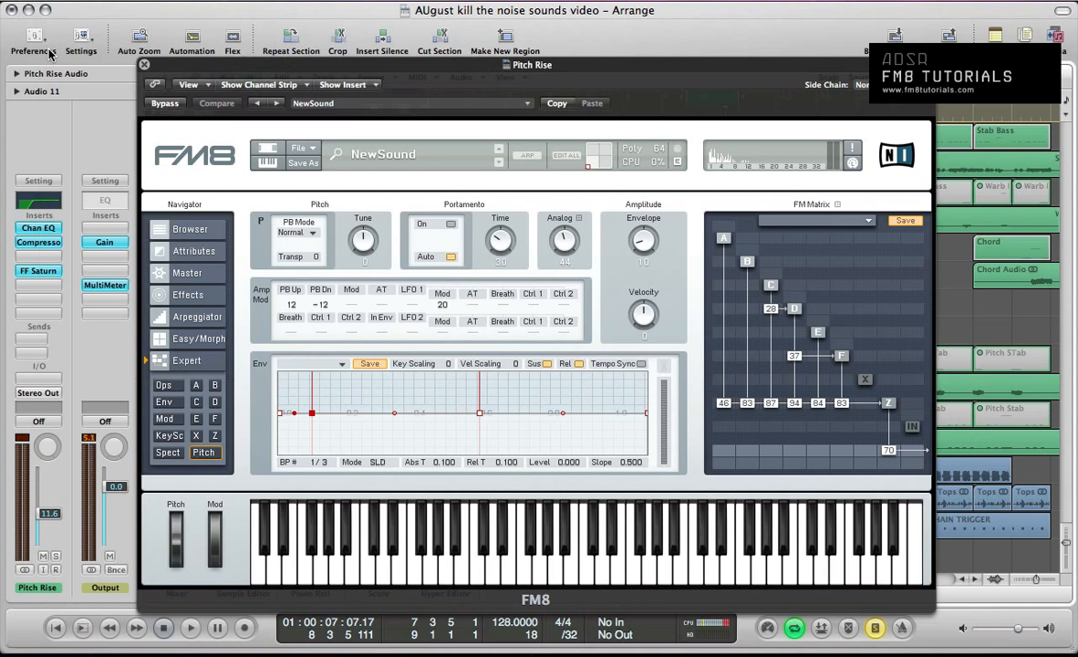
click(143, 64)
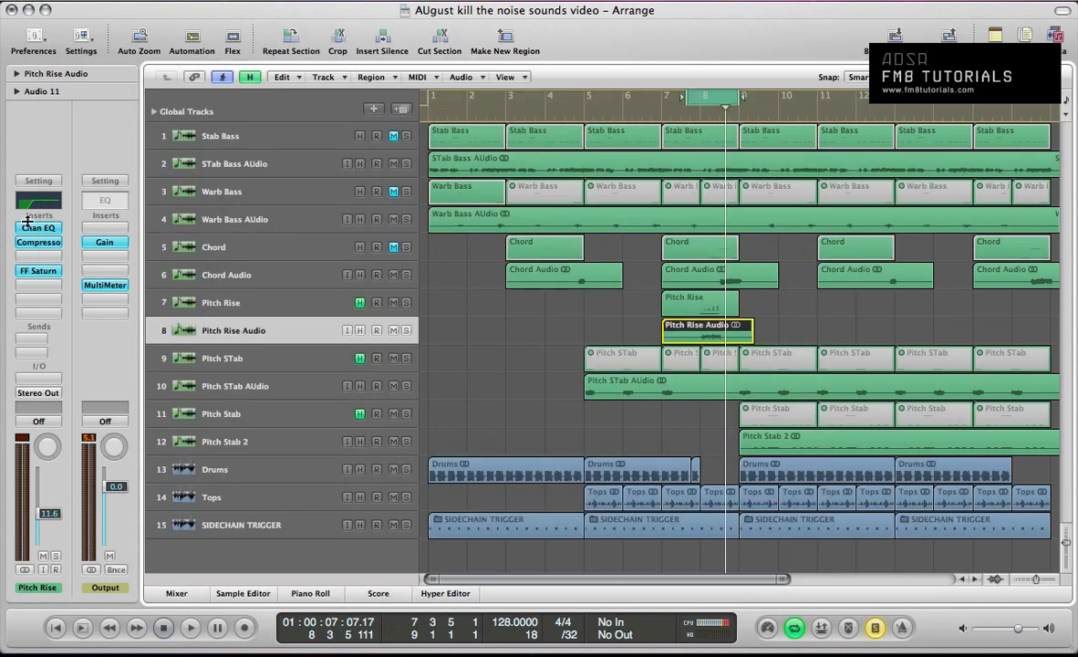
click(35, 274)
key(space)
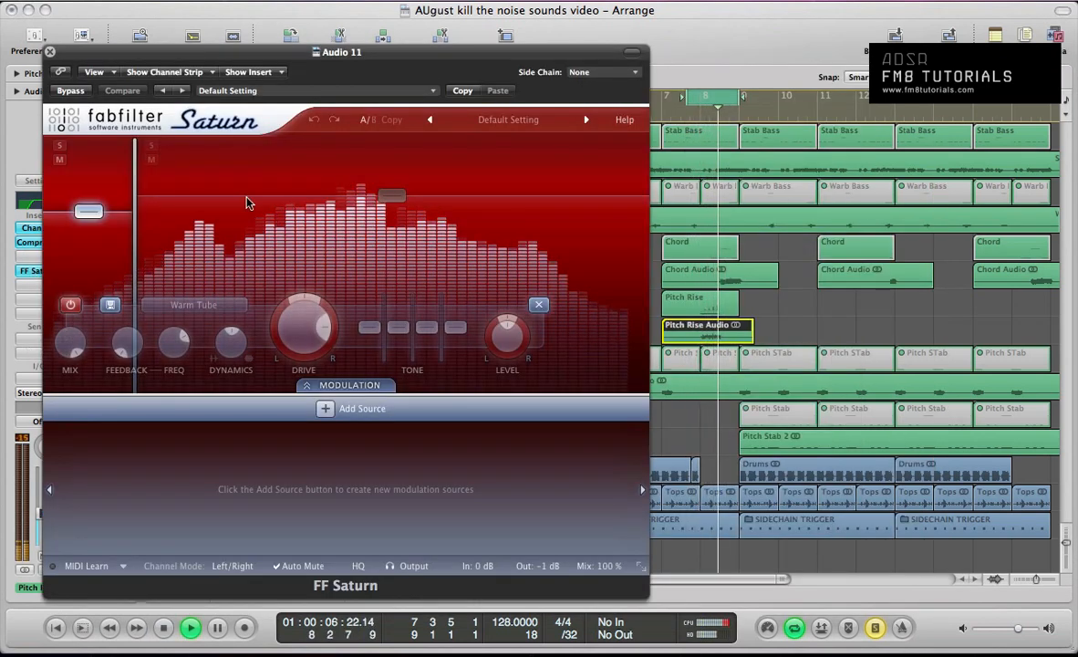
key(space)
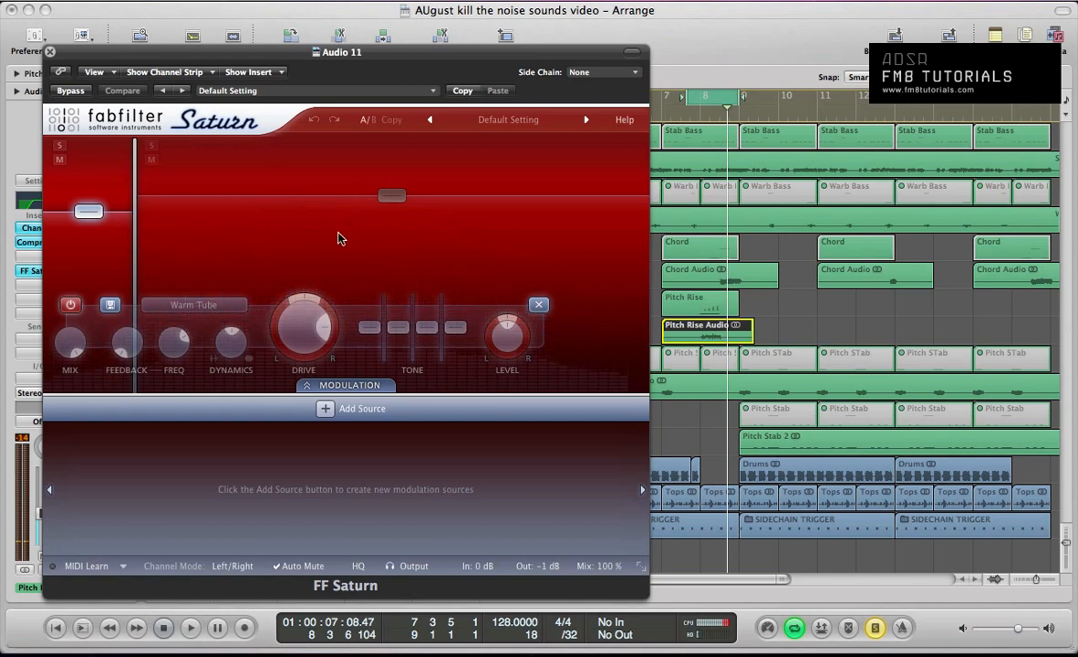
key(super+w)
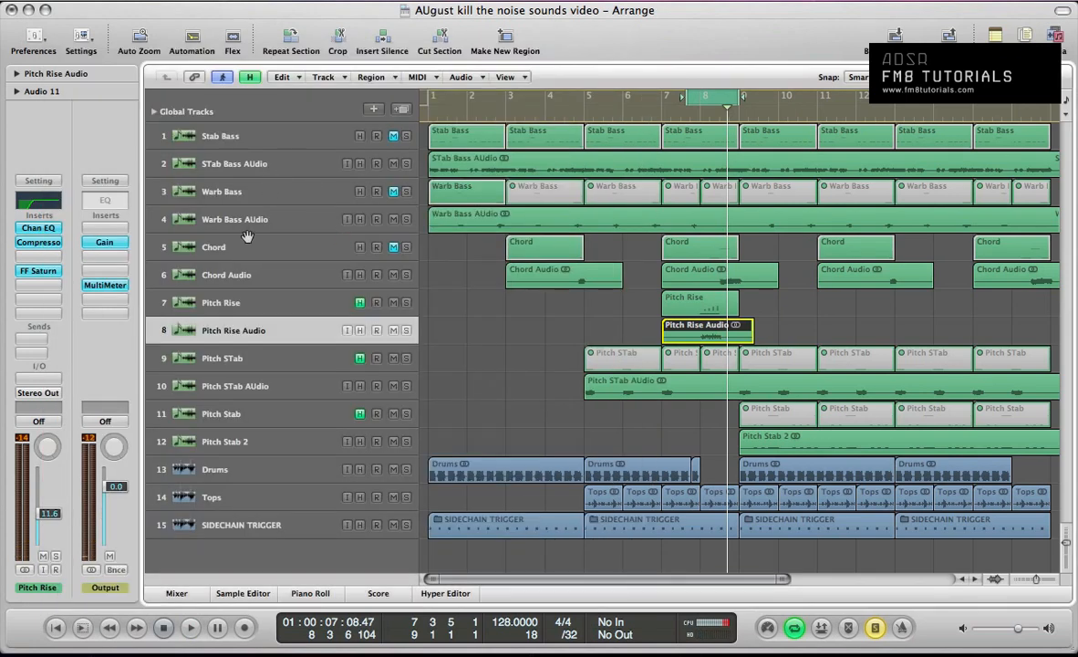
- Reopen FF Saturn on the Pitch Rise Audio track and check the upper band's distortion style while auditioning the region
click(249, 191)
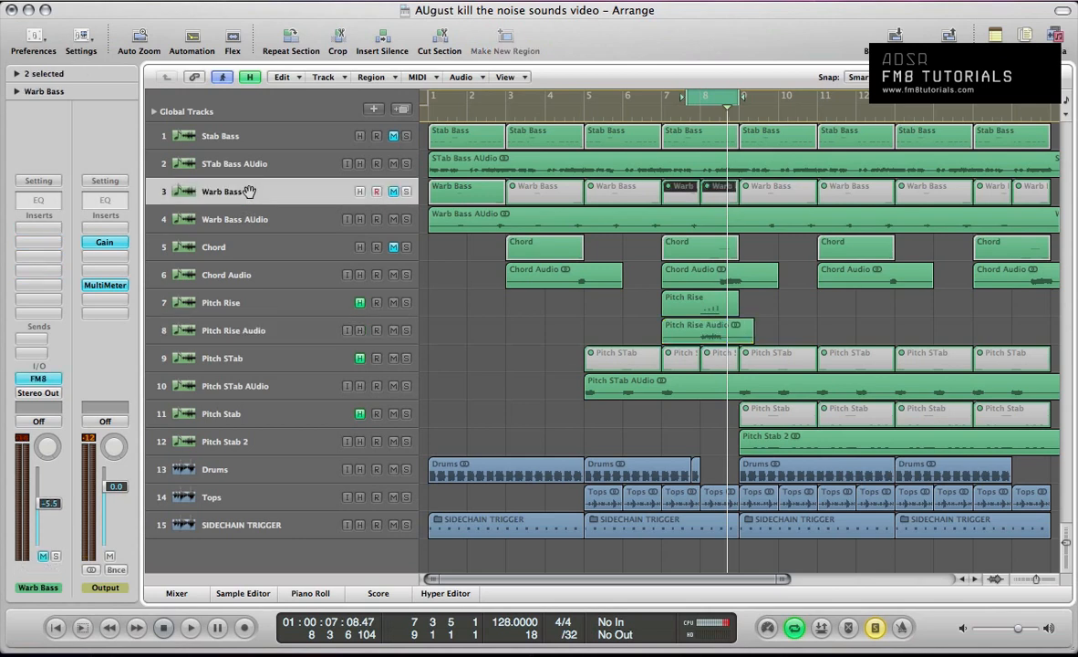
click(239, 328)
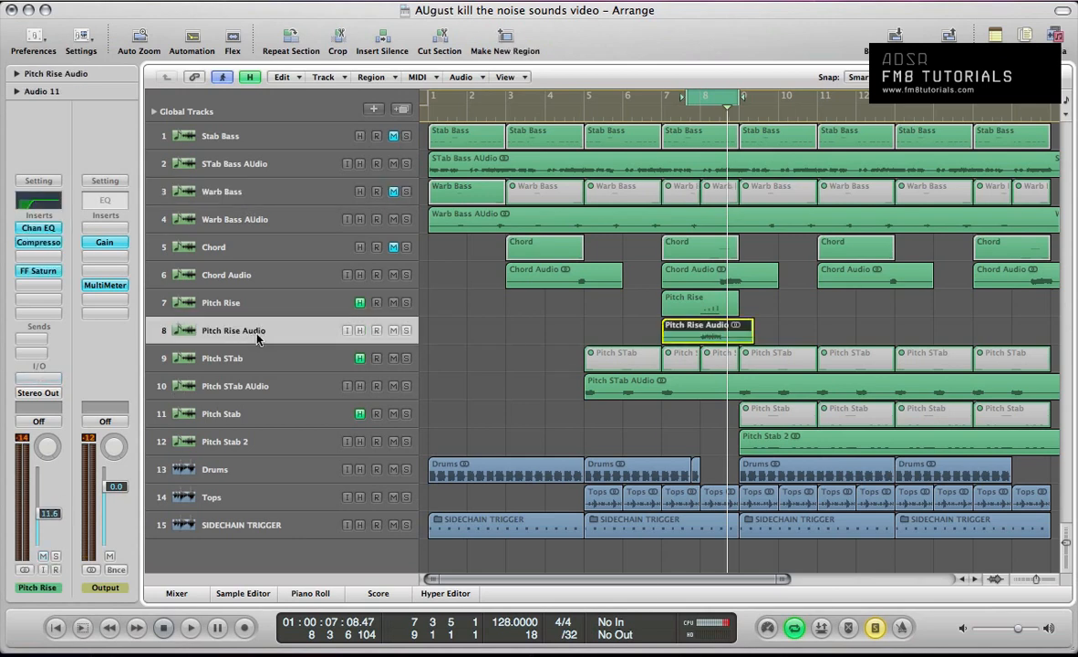
key(v)
click(77, 284)
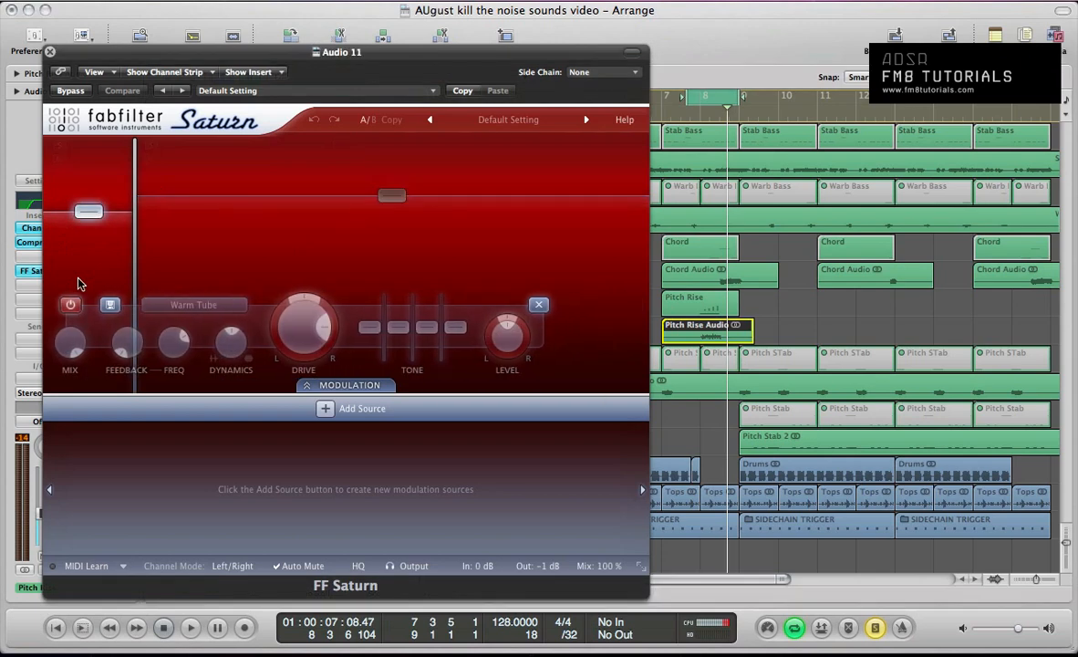
key(space)
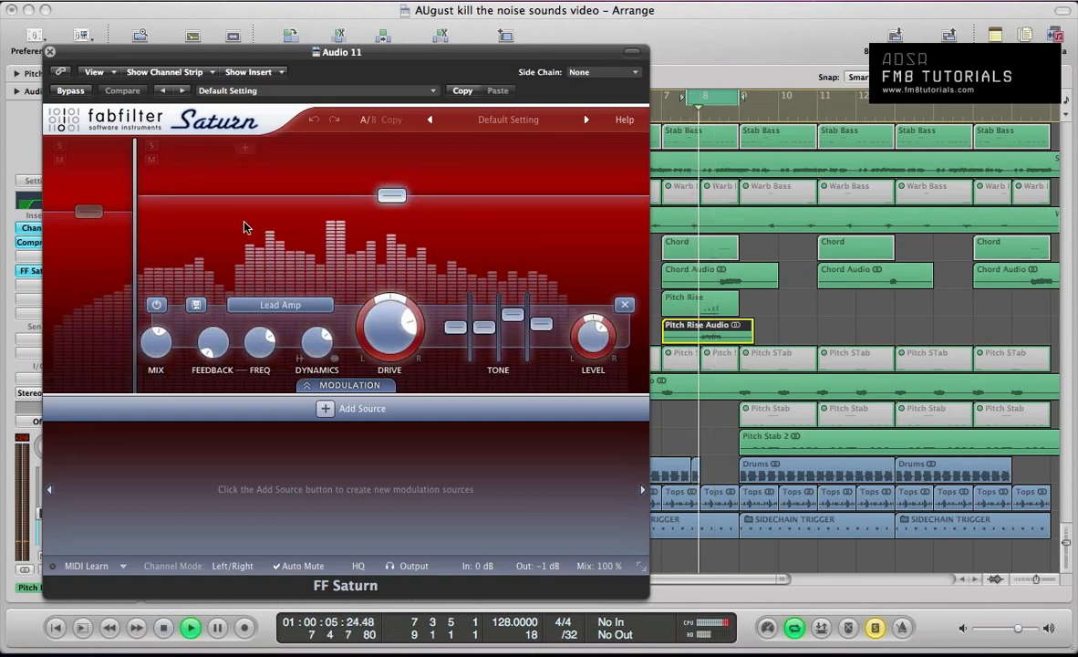
click(277, 307)
click(272, 264)
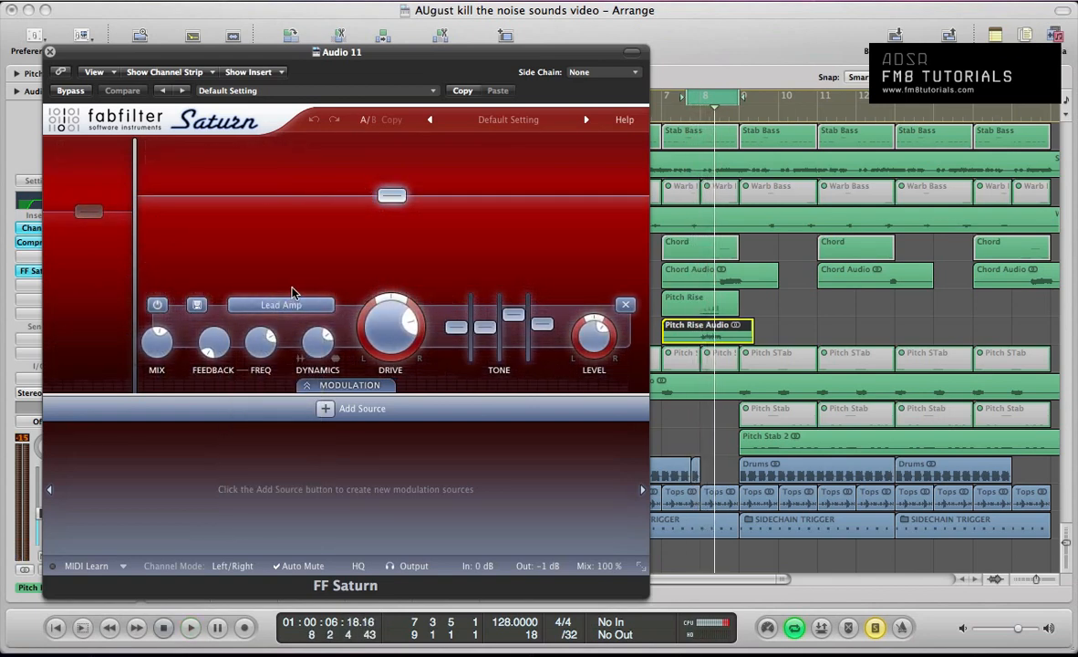
key(space)
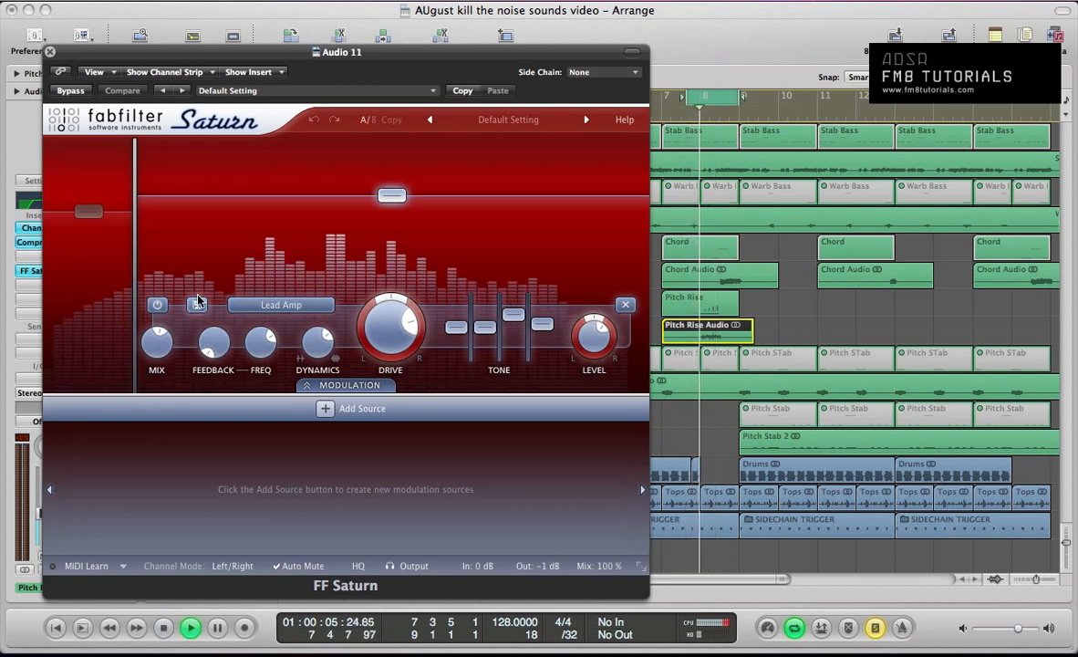
- Examine the mix, dynamics, level, drive, treble and presence settings of Saturn's band 2 with playback, and close the plug-in
mouse_move(150, 348)
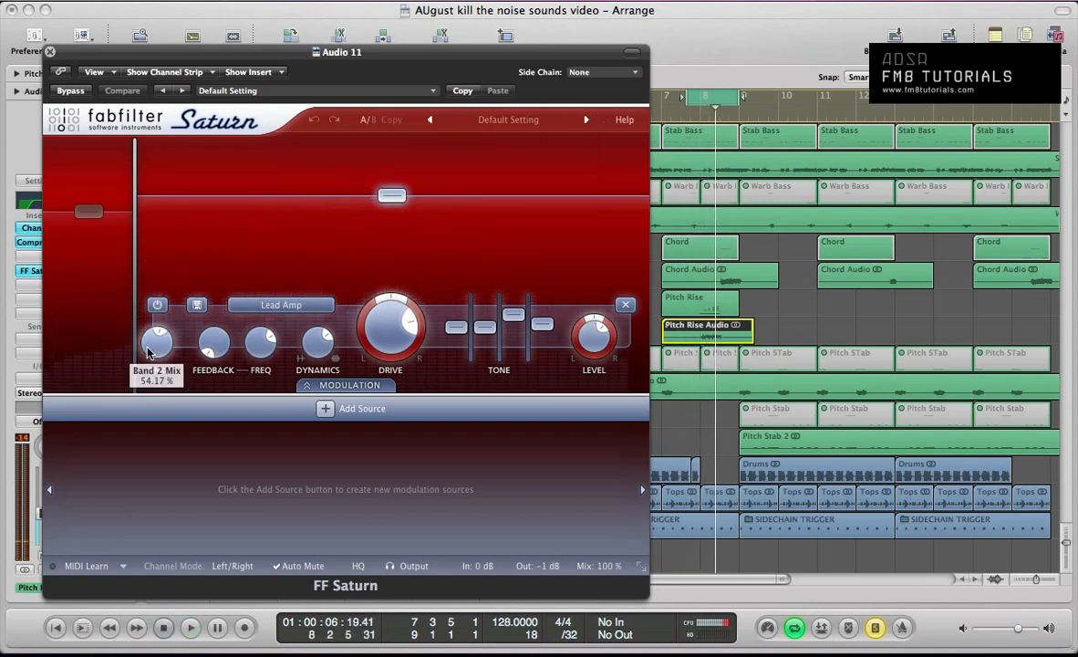
mouse_move(318, 342)
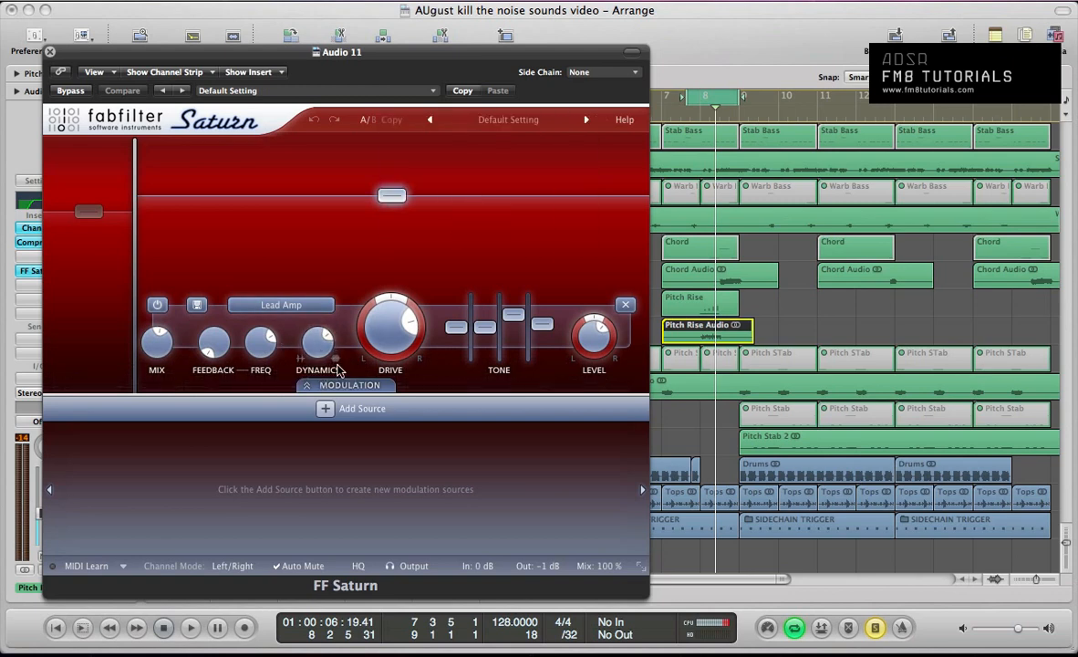
key(space)
mouse_move(391, 198)
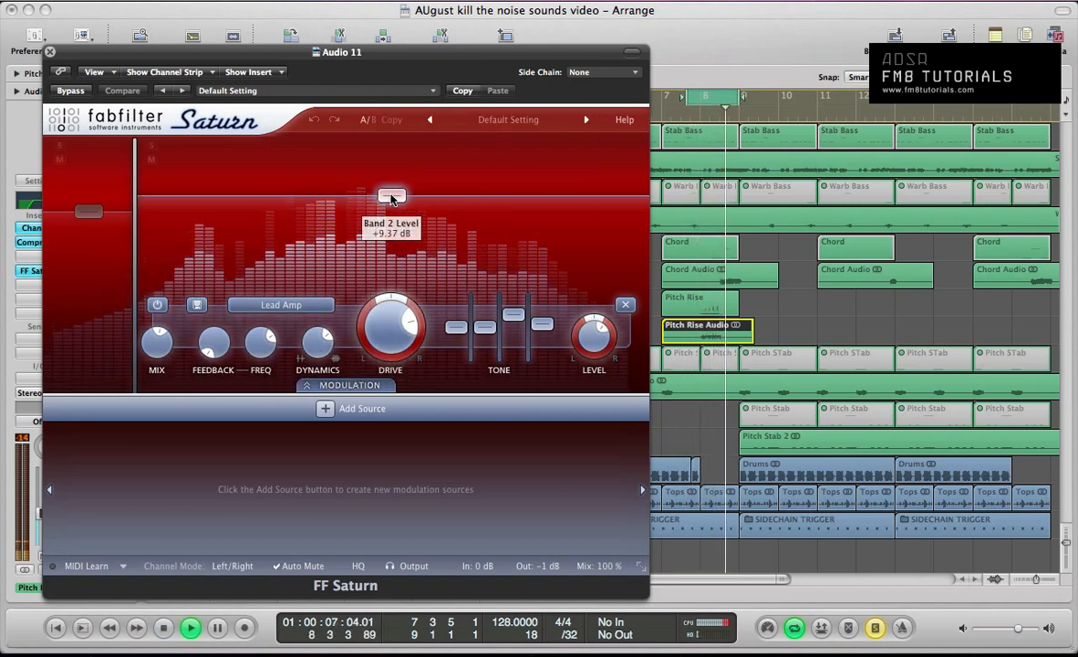
mouse_move(387, 332)
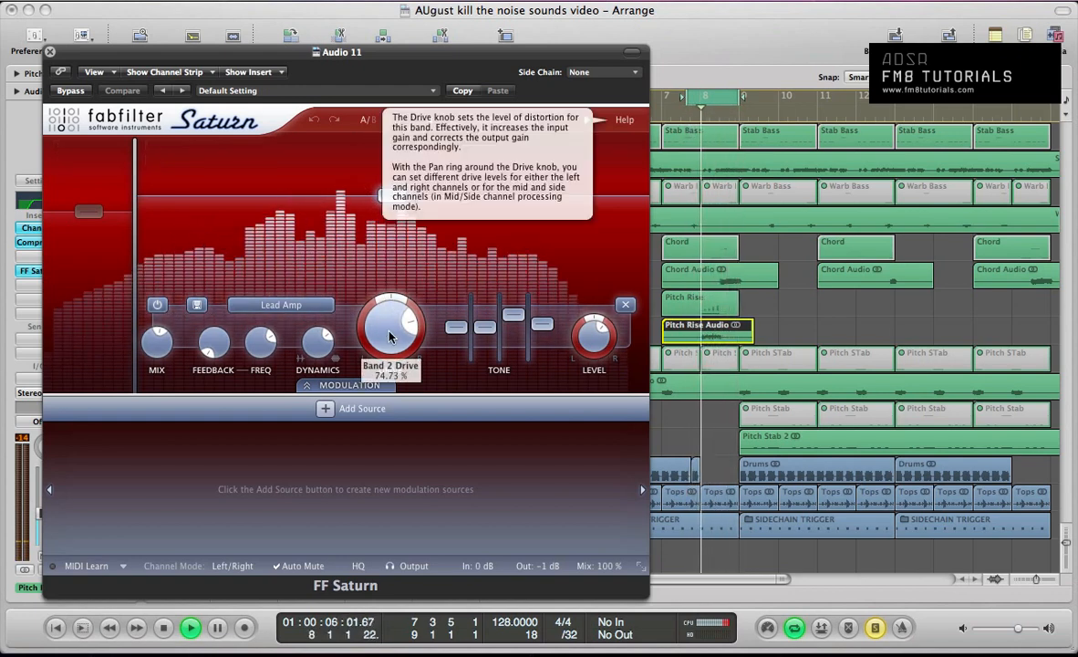
key(space)
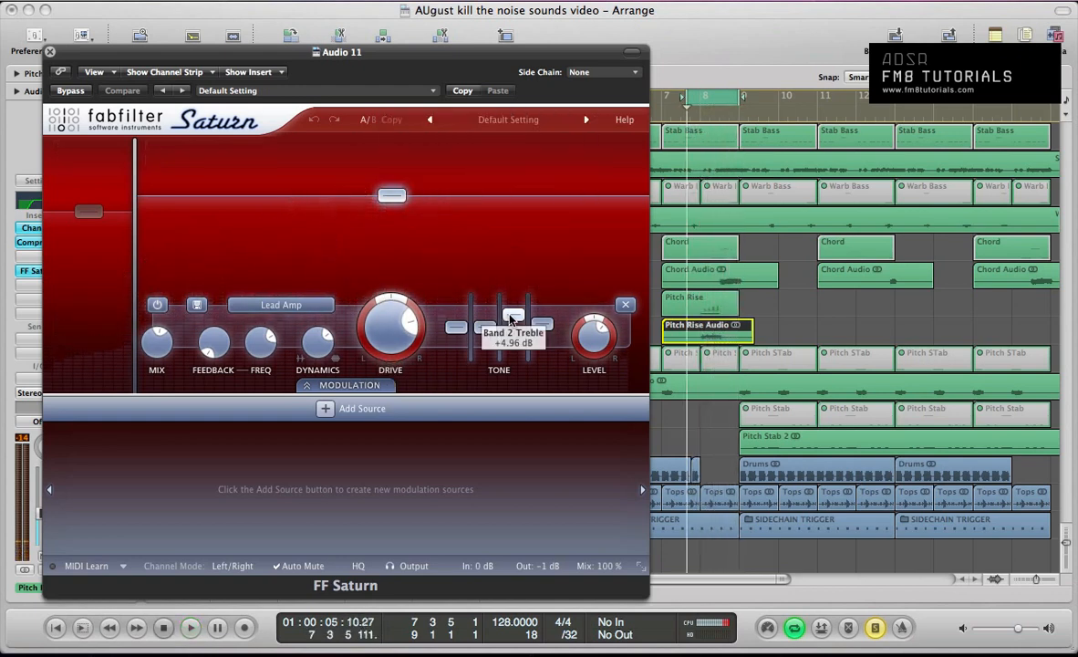
mouse_move(541, 322)
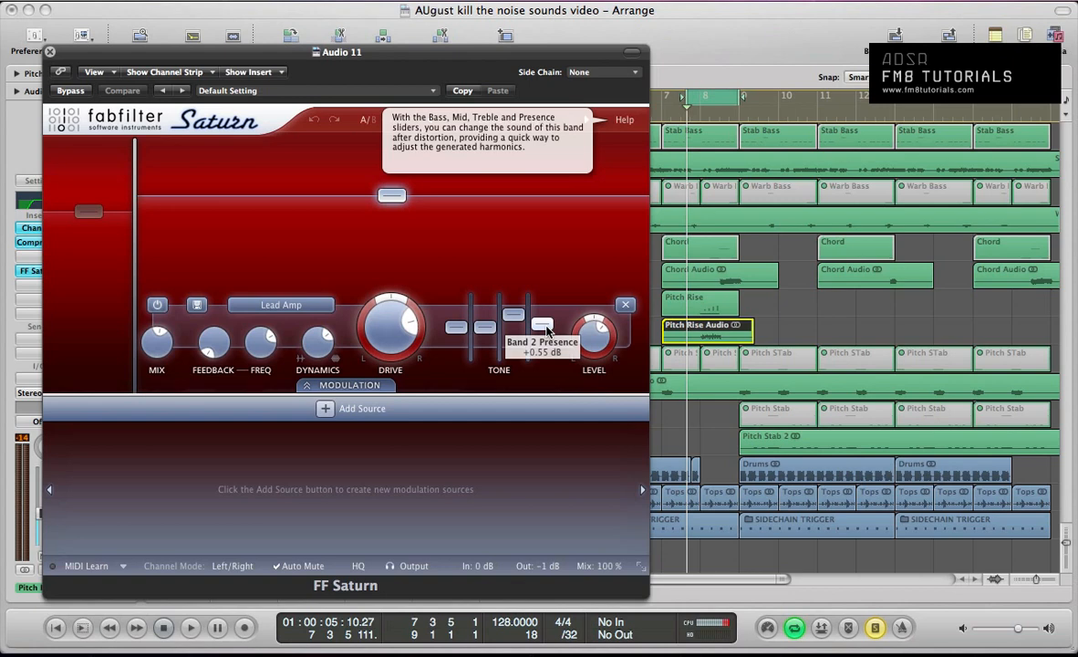
key(space)
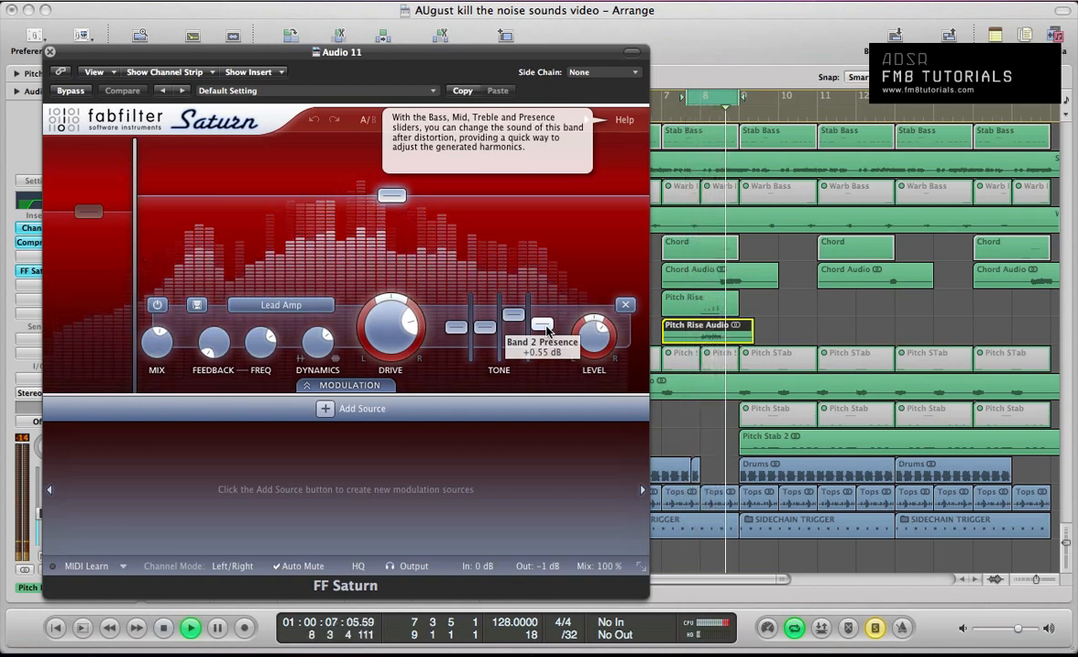
key(space)
click(50, 52)
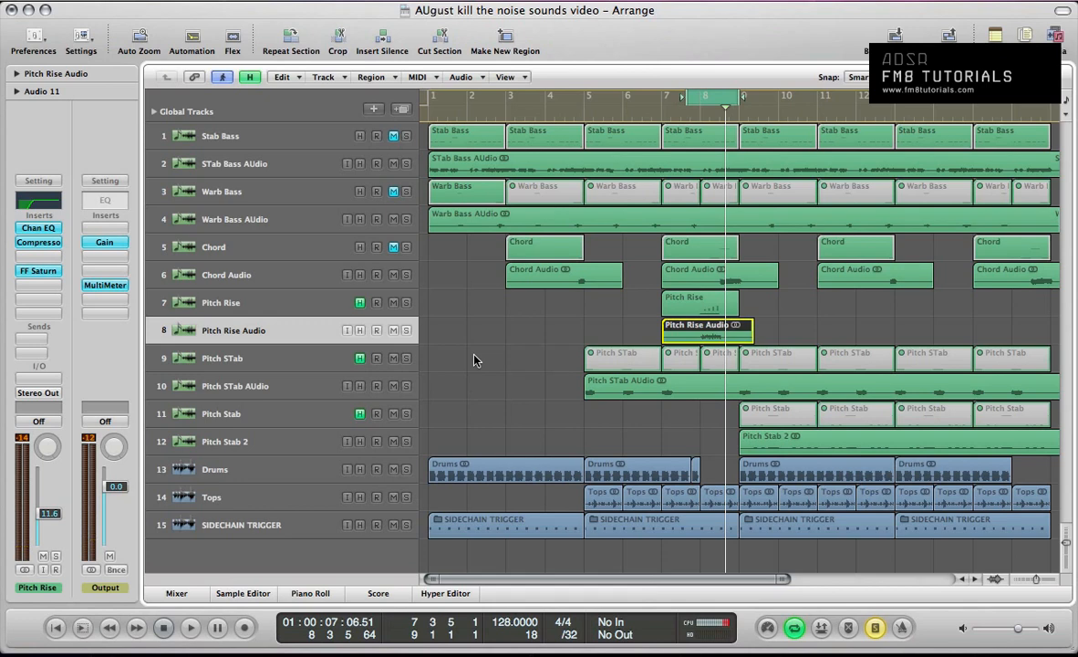
- Mute the Pitch Rise instrument track and play the unsoloed mix with the cycle range at 3 1 1 1 through 10 2 5 1
click(393, 330)
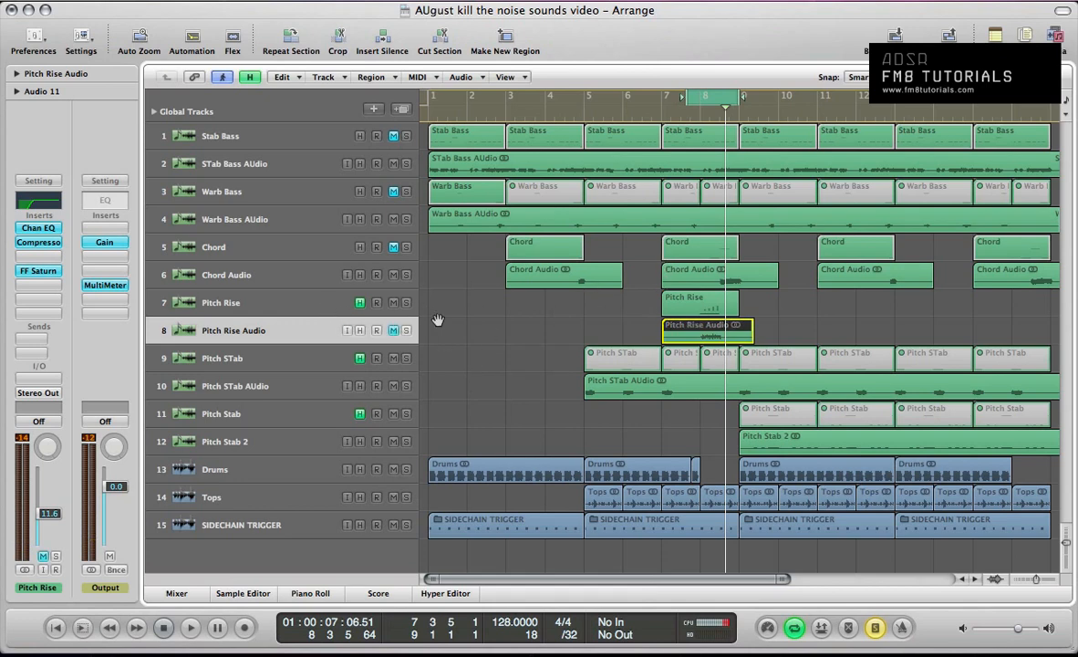
click(394, 303)
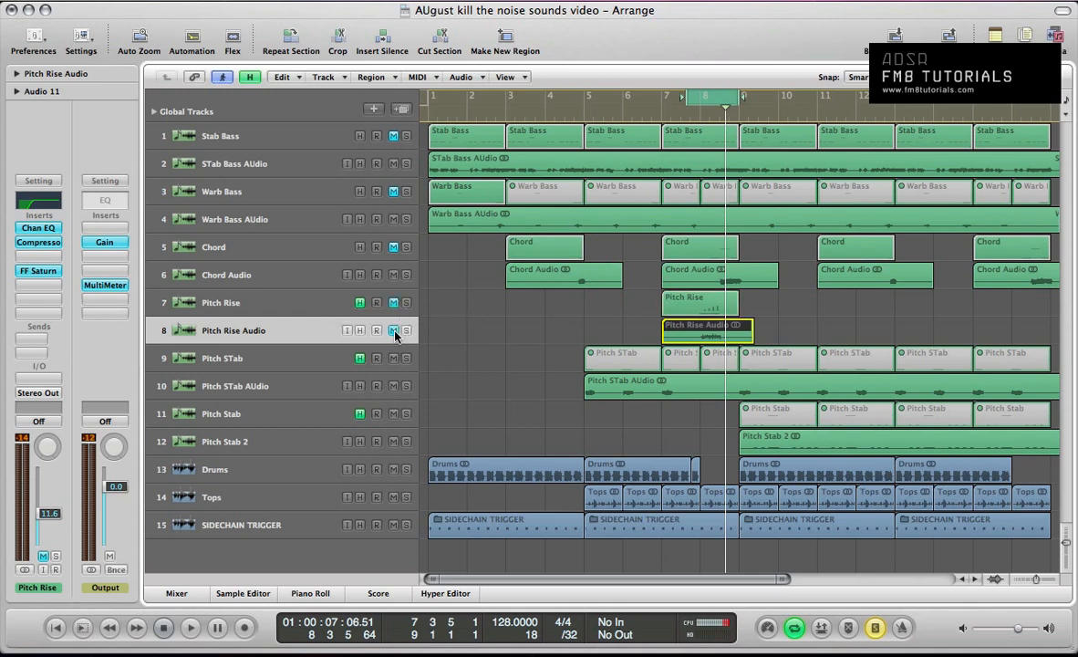
click(393, 331)
drag(511, 102, 792, 96)
key(space)
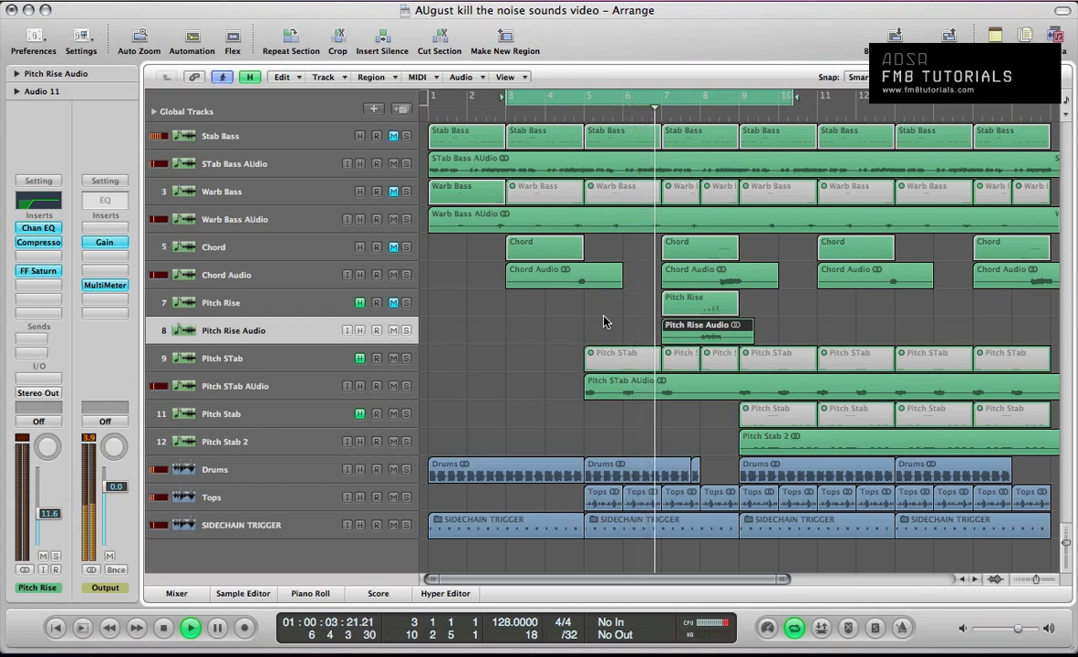
- Turn off cycling, stop playback and return the playhead to the start of the project
click(735, 98)
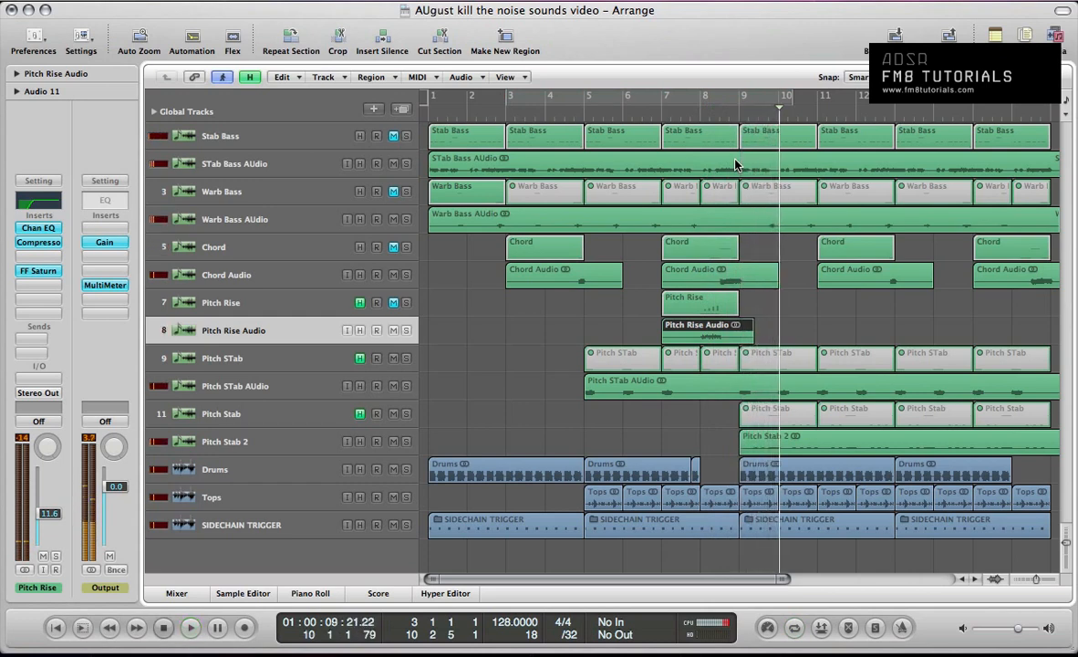
key(space)
key(Return)
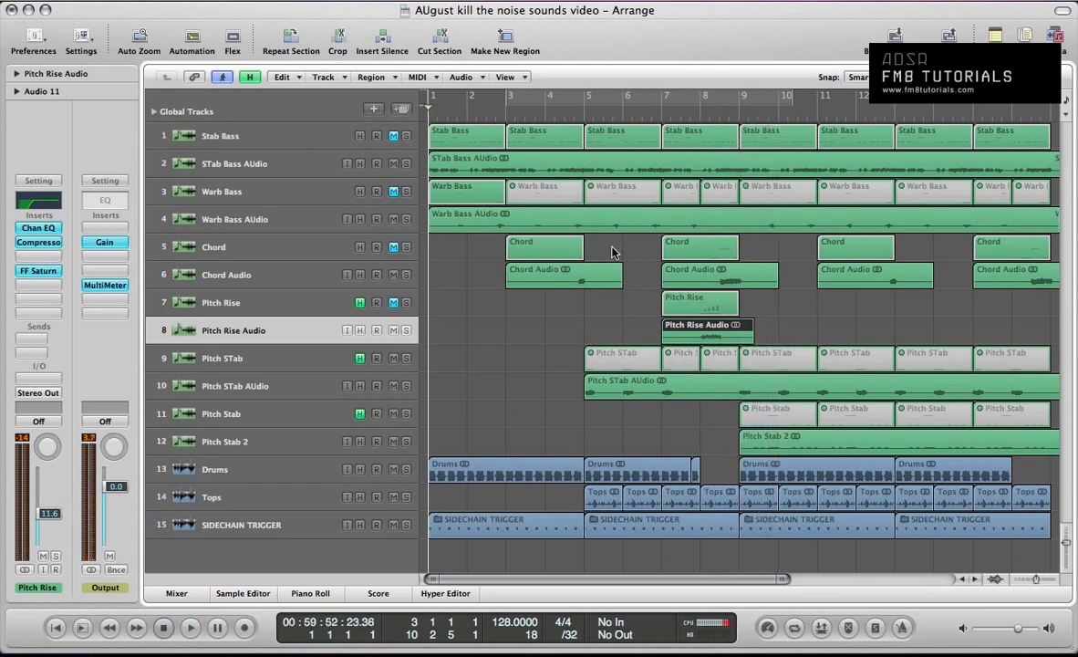